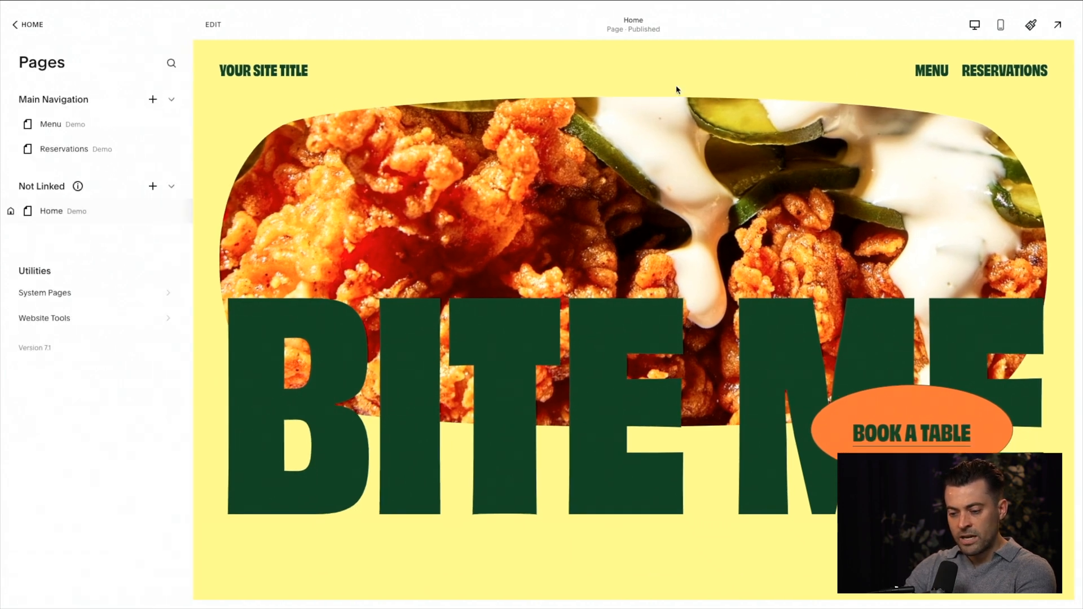
# Step: Add a Videos page under Not Linked using the layout with a banner and three-column grid, and name it "Burger recipes"
pyautogui.moveTo(59, 197)
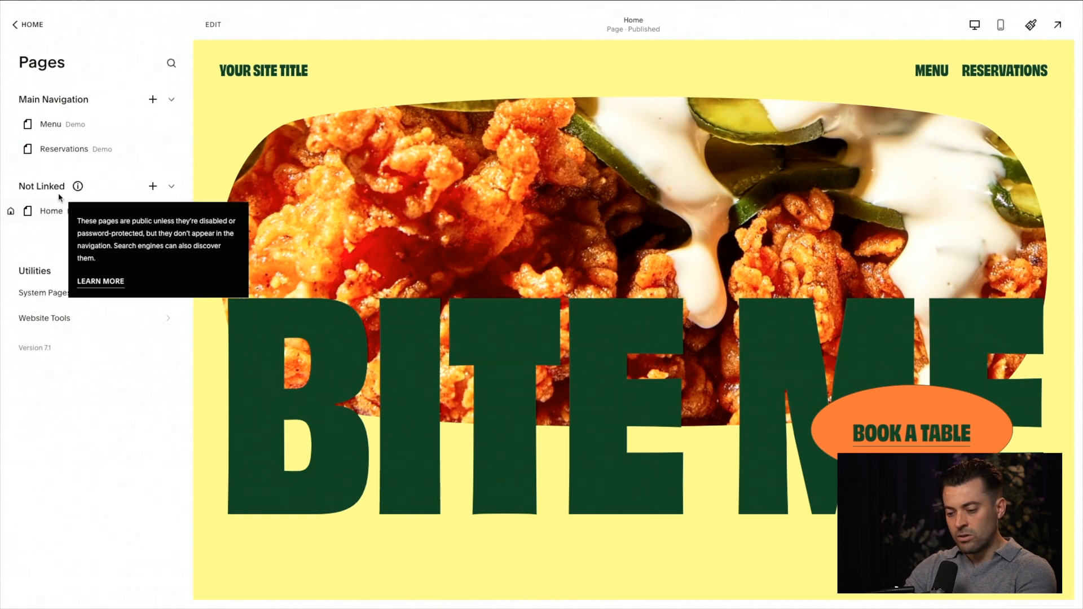
pyautogui.click(151, 192)
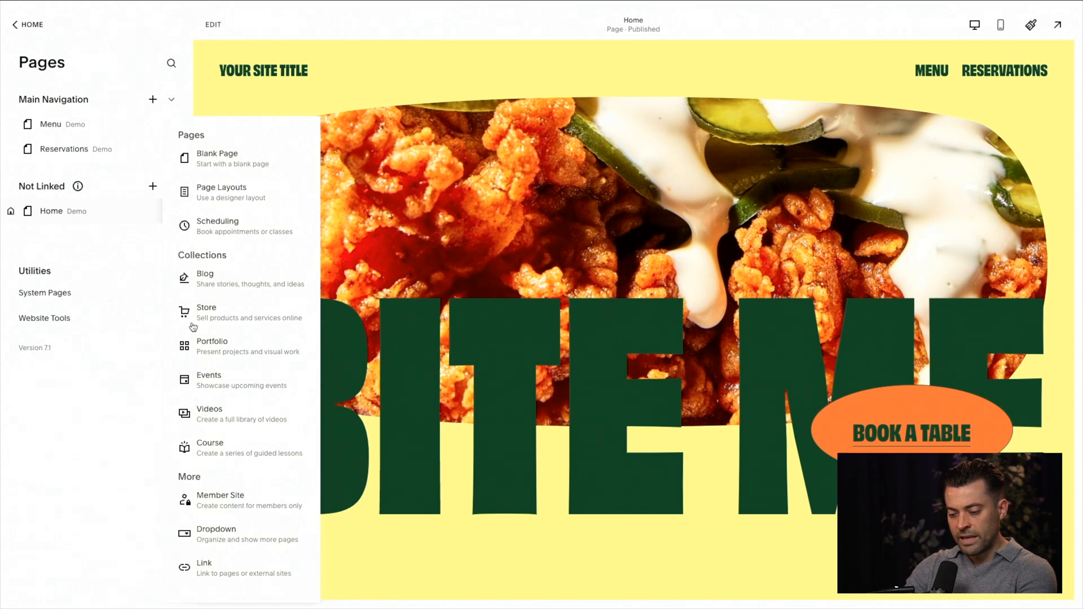
pyautogui.click(211, 411)
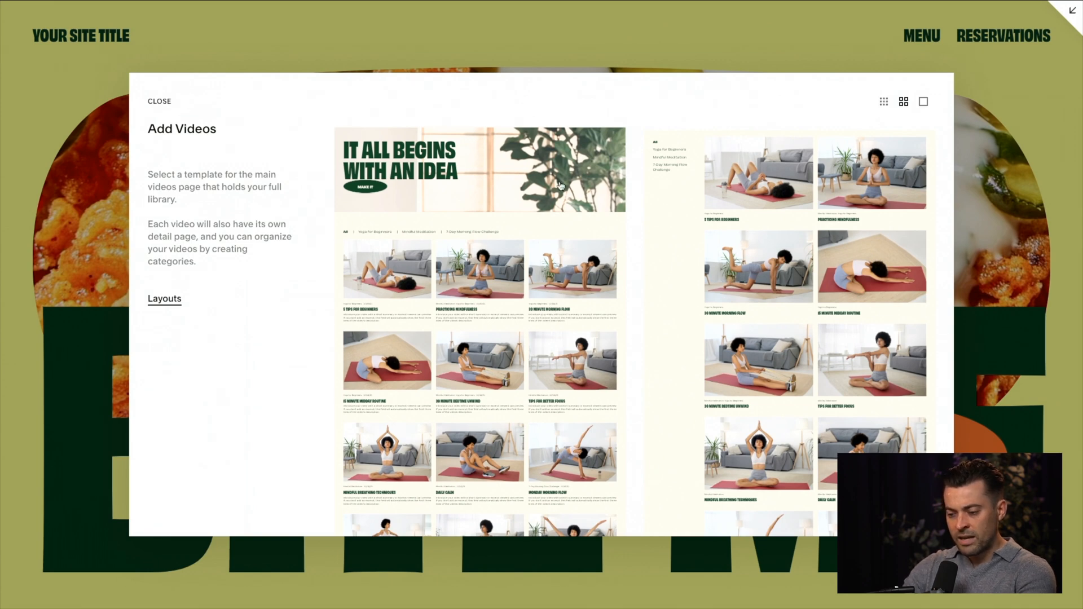
pyautogui.click(518, 179)
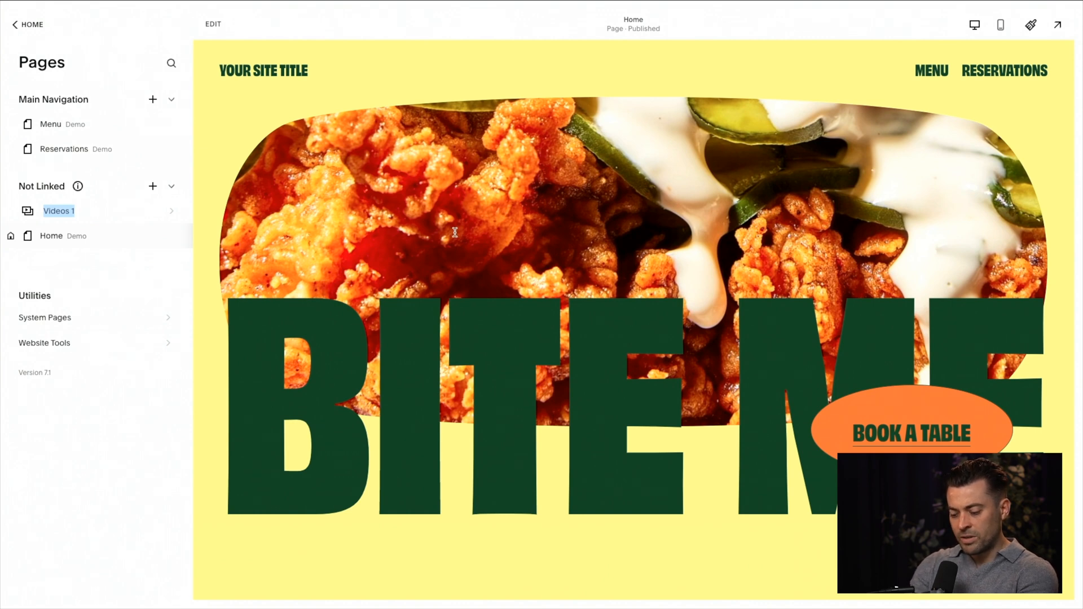
pyautogui.write('Burger reci')
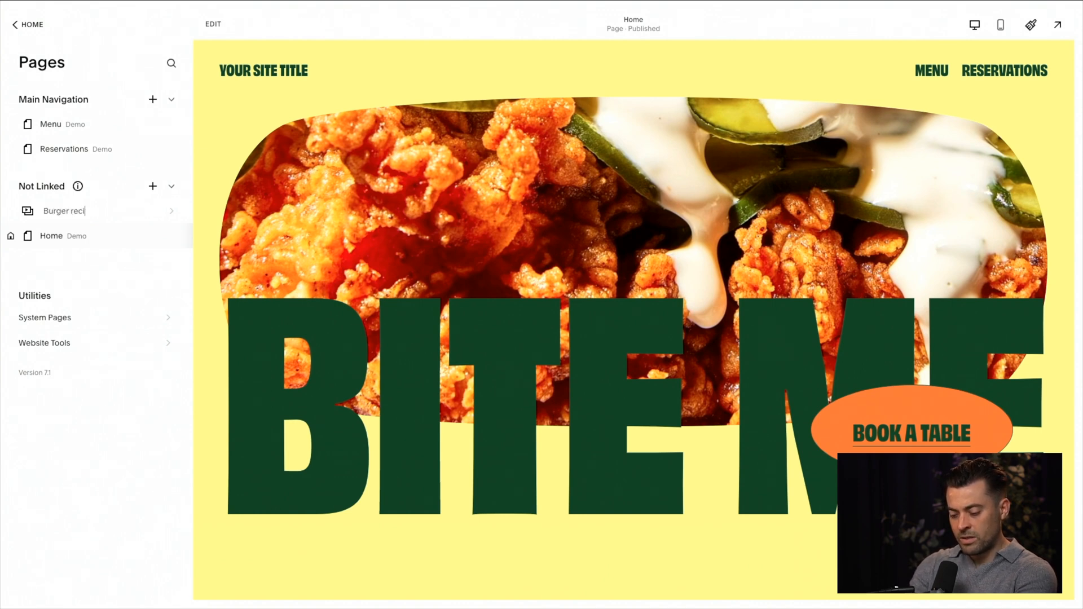
pyautogui.click(109, 212)
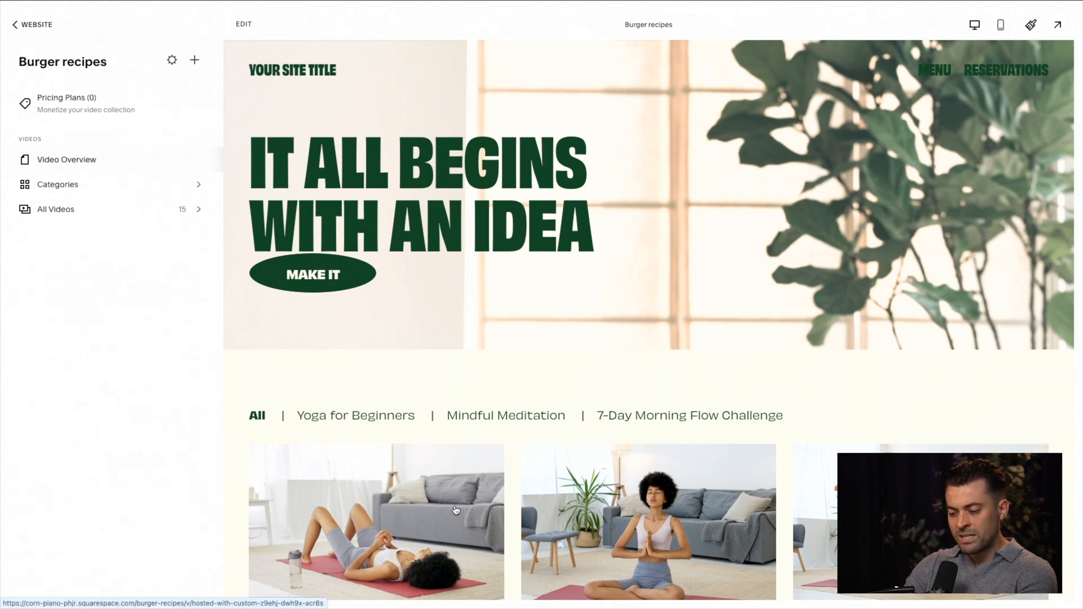
# Step: Look through the Burger recipes overview page, examining its banner, category filters and demo video grid
pyautogui.scroll(-10, 455, 510)
pyautogui.scroll(-15, 455, 509)
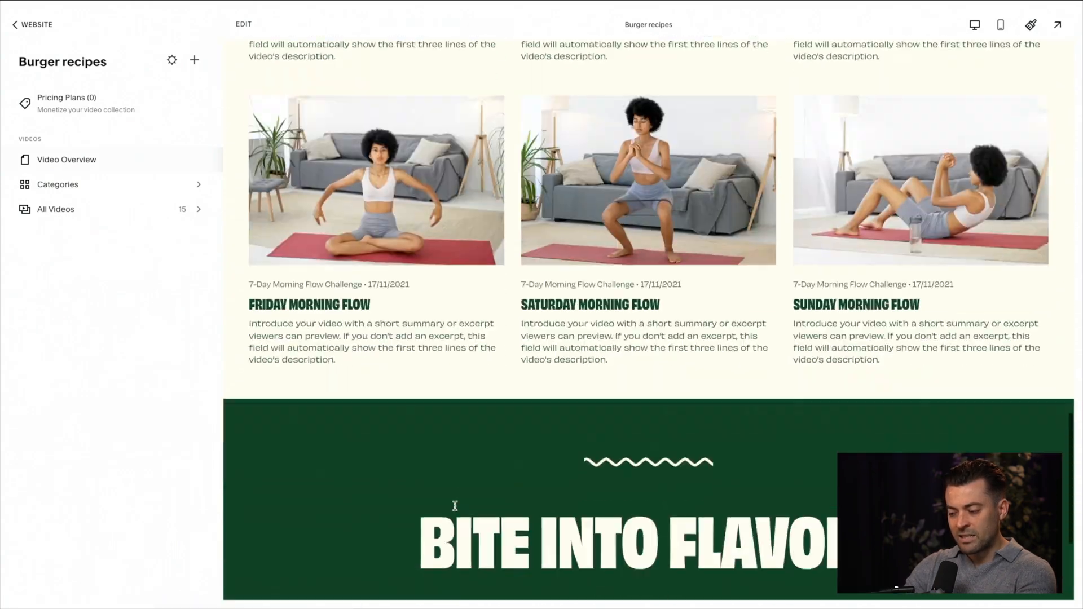
pyautogui.scroll(20, 455, 507)
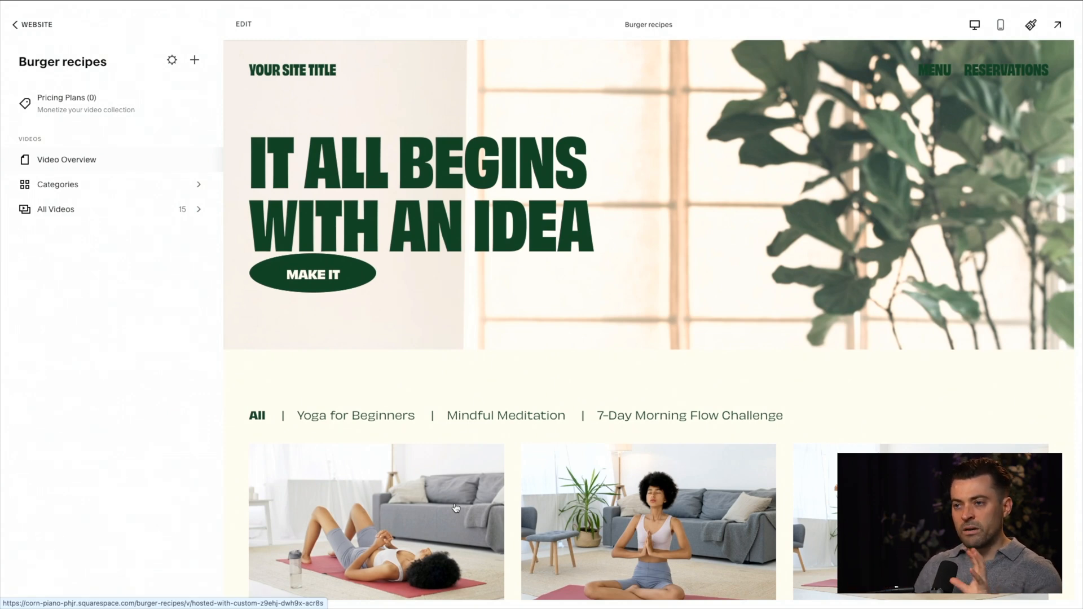
pyautogui.click(61, 36)
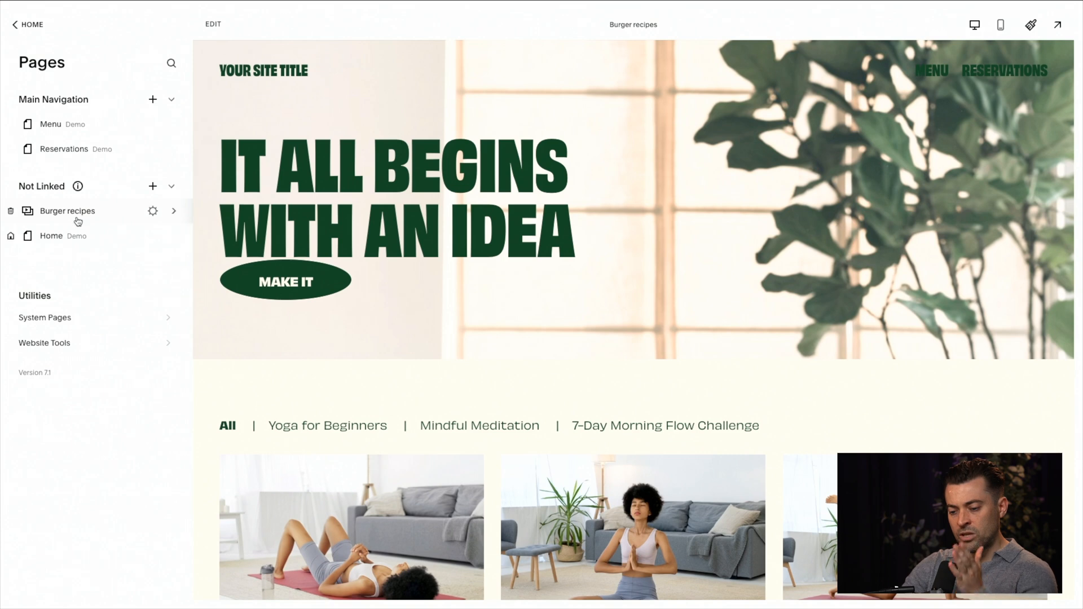
pyautogui.click(78, 219)
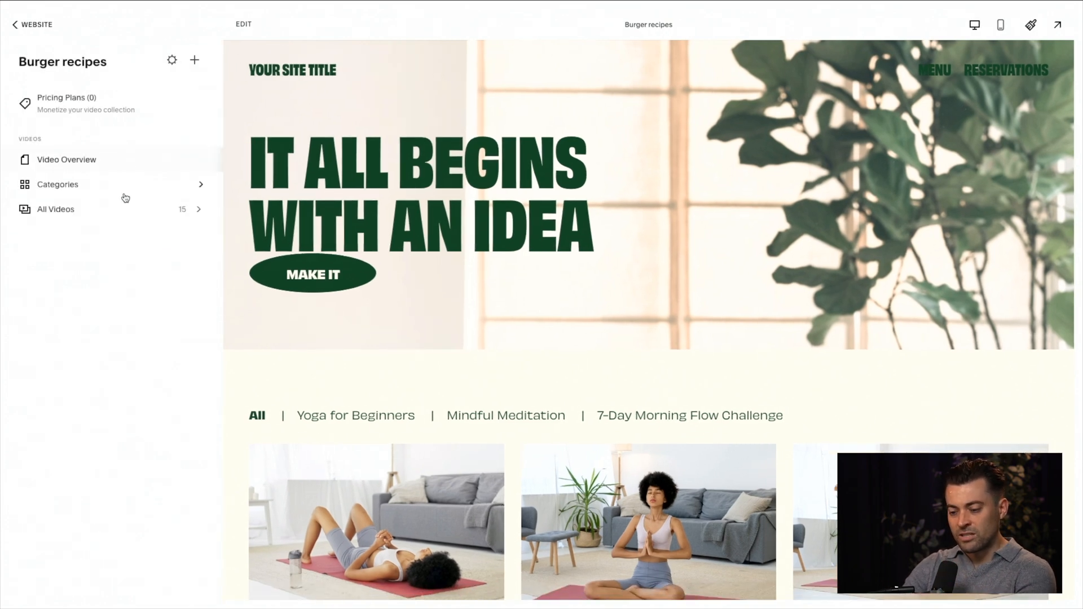
pyautogui.scroll(-5, 414, 354)
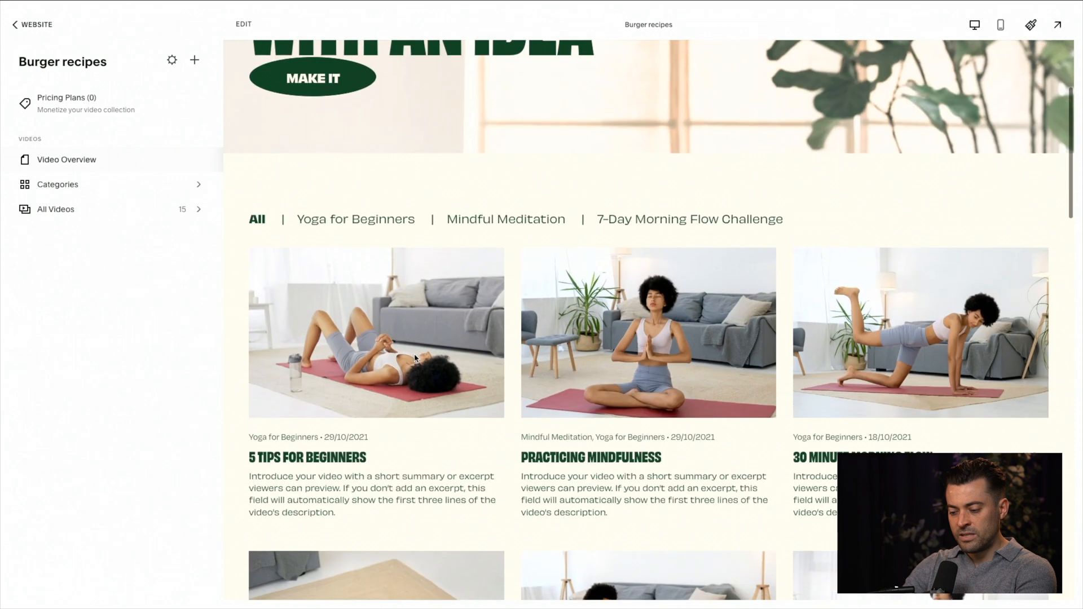
pyautogui.scroll(-5, 665, 435)
pyautogui.scroll(10, 233, 256)
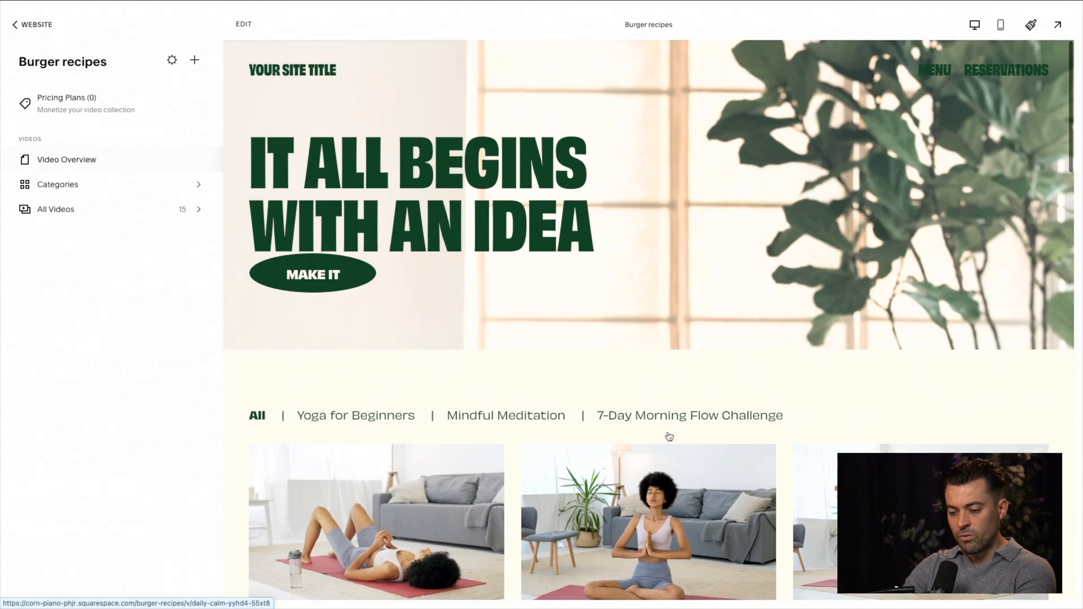
# Step: Open the 5 Tips for Beginners video from the full video list and examine its detail page in full-screen preview
pyautogui.click(147, 225)
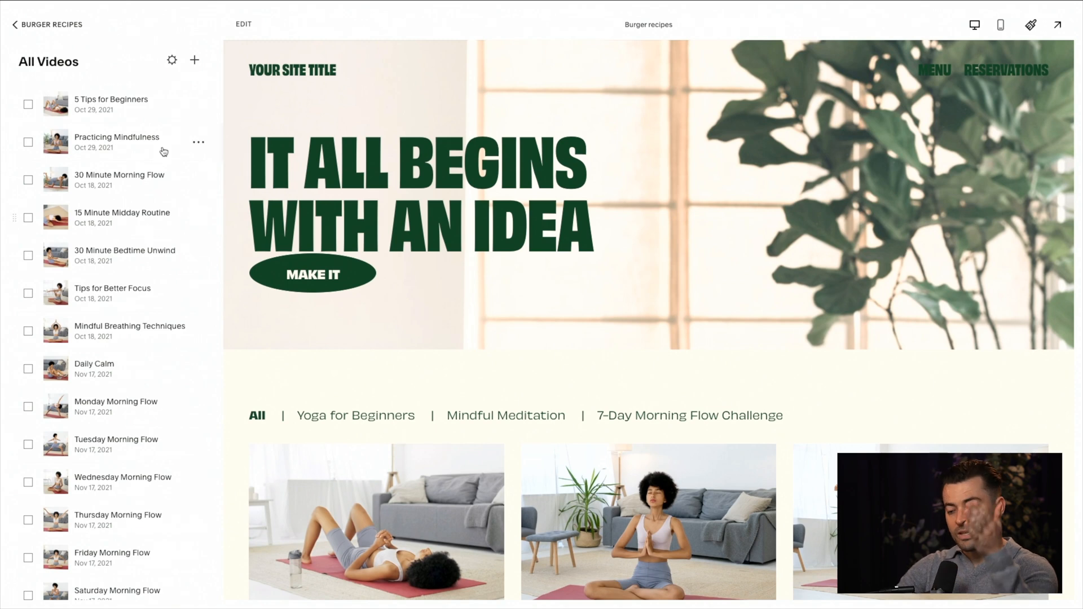
pyautogui.scroll(-2, 162, 298)
pyautogui.scroll(2, 161, 298)
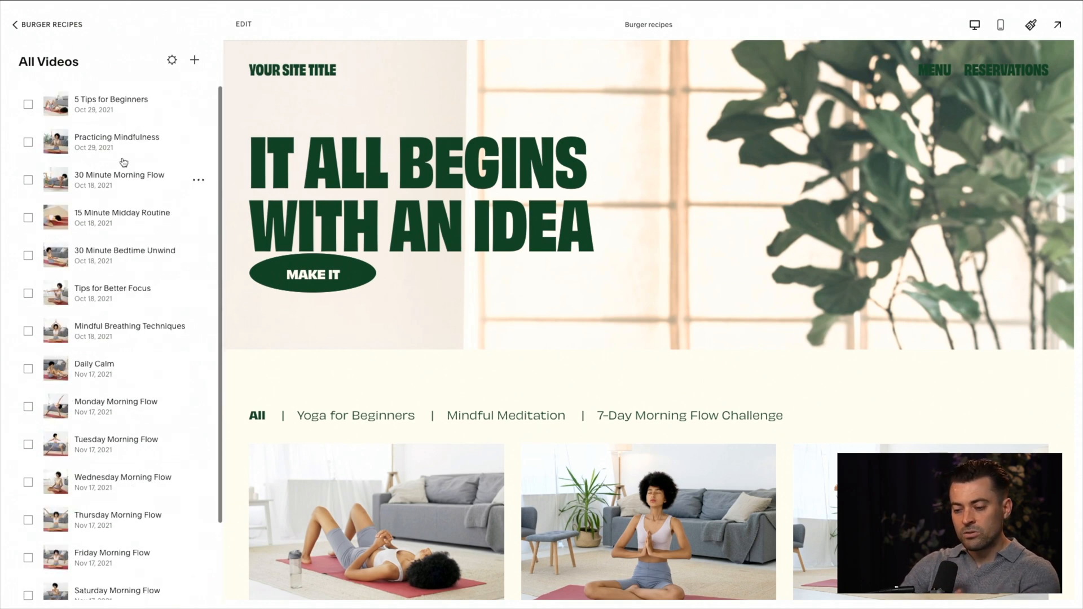
pyautogui.click(122, 119)
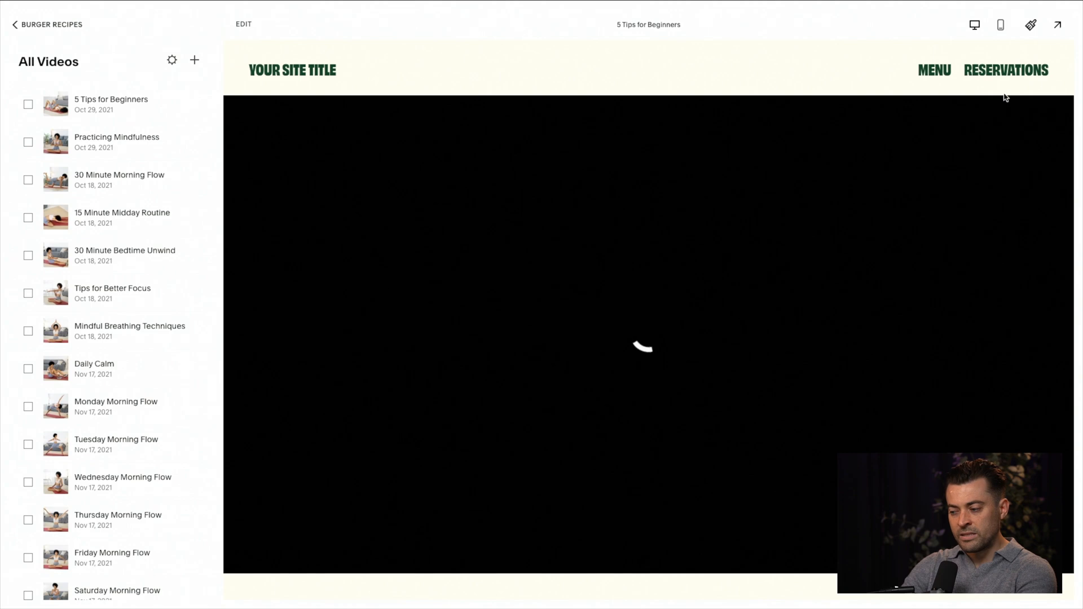
pyautogui.click(1059, 33)
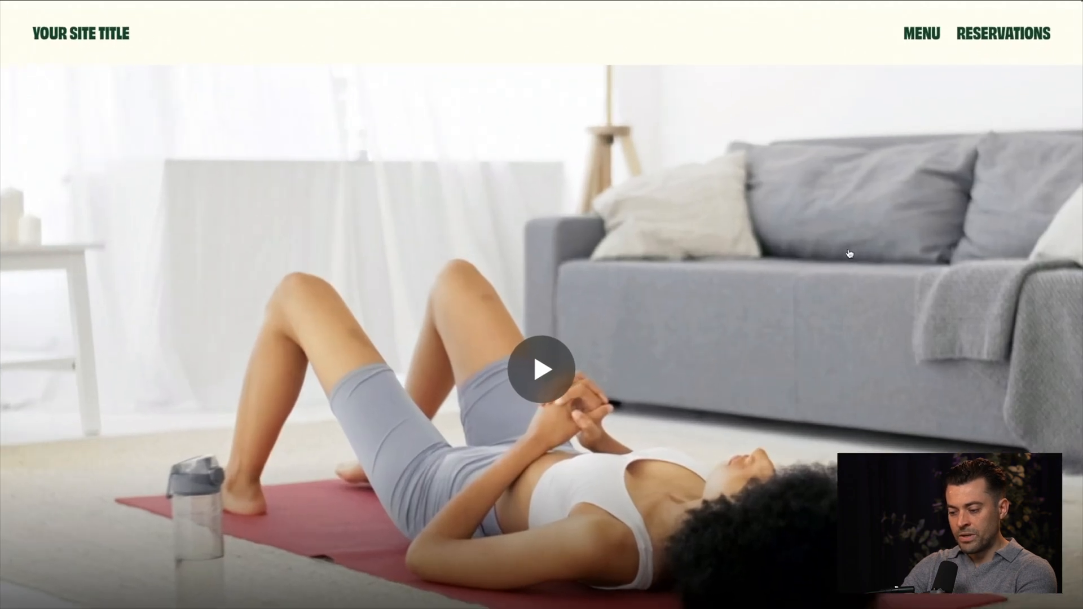
pyautogui.scroll(-3, 558, 355)
pyautogui.scroll(-10, 558, 355)
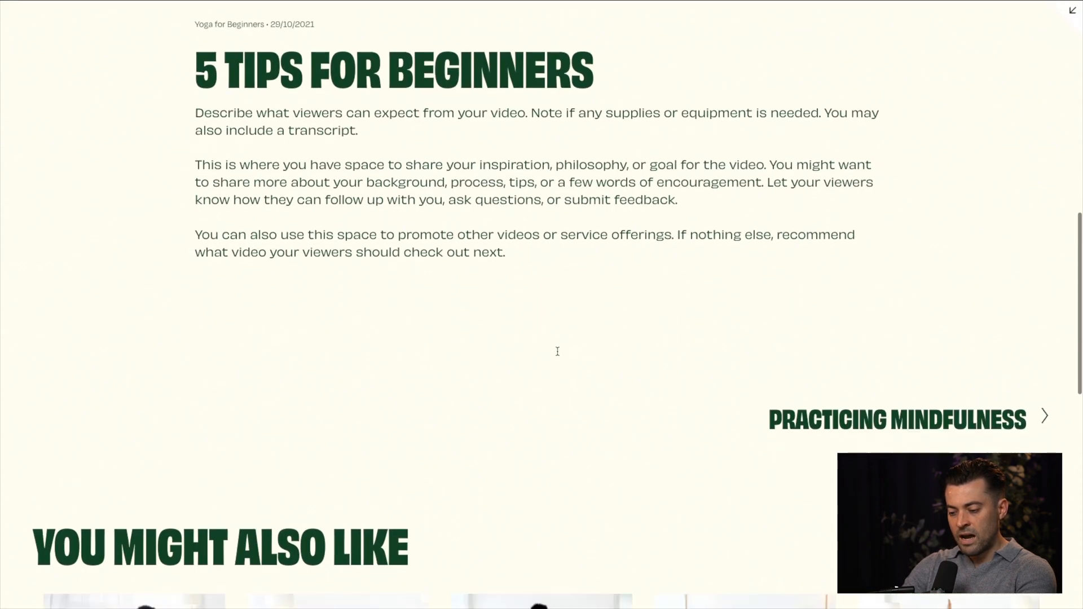
pyautogui.scroll(2, 530, 223)
pyautogui.scroll(-4, 522, 265)
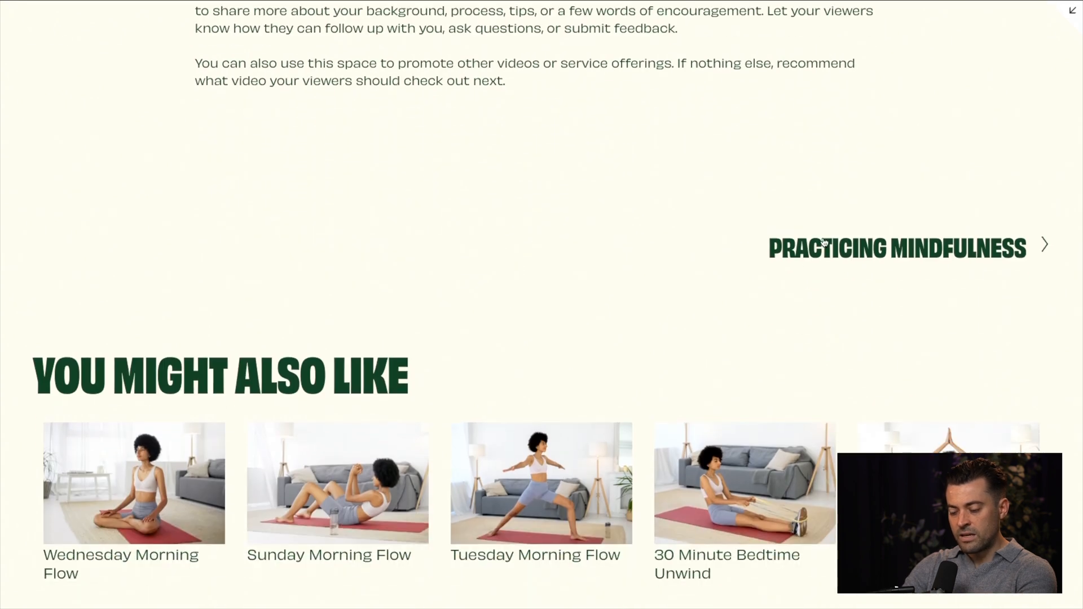
# Step: Go on to the Practicing Mindfulness video page, examine its video navigation and related videos, and exit the full-screen preview
pyautogui.click(862, 252)
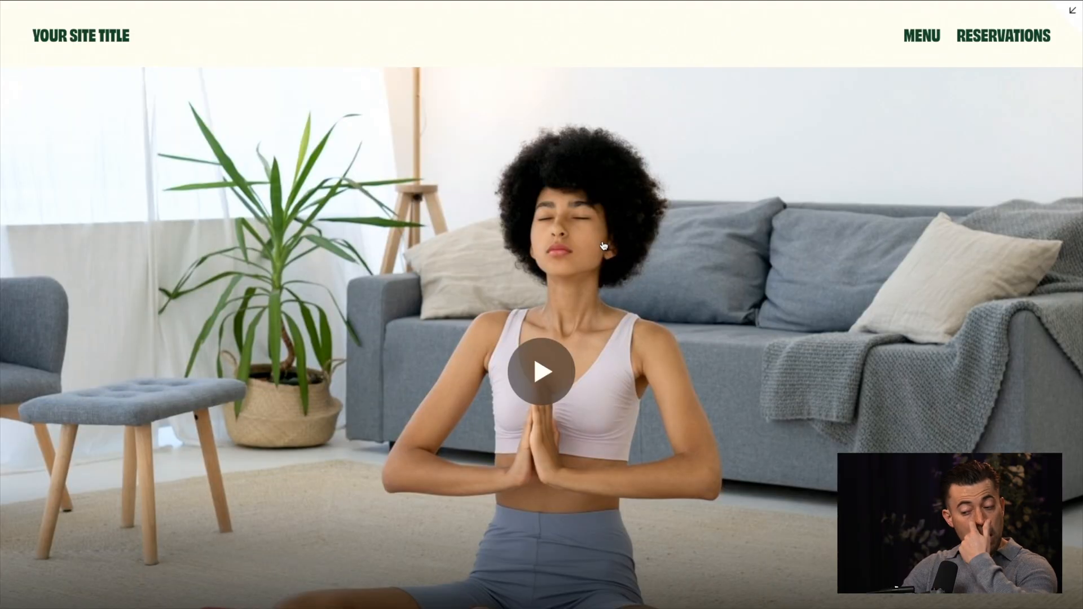
pyautogui.scroll(-5, 617, 327)
pyautogui.scroll(-8, 617, 330)
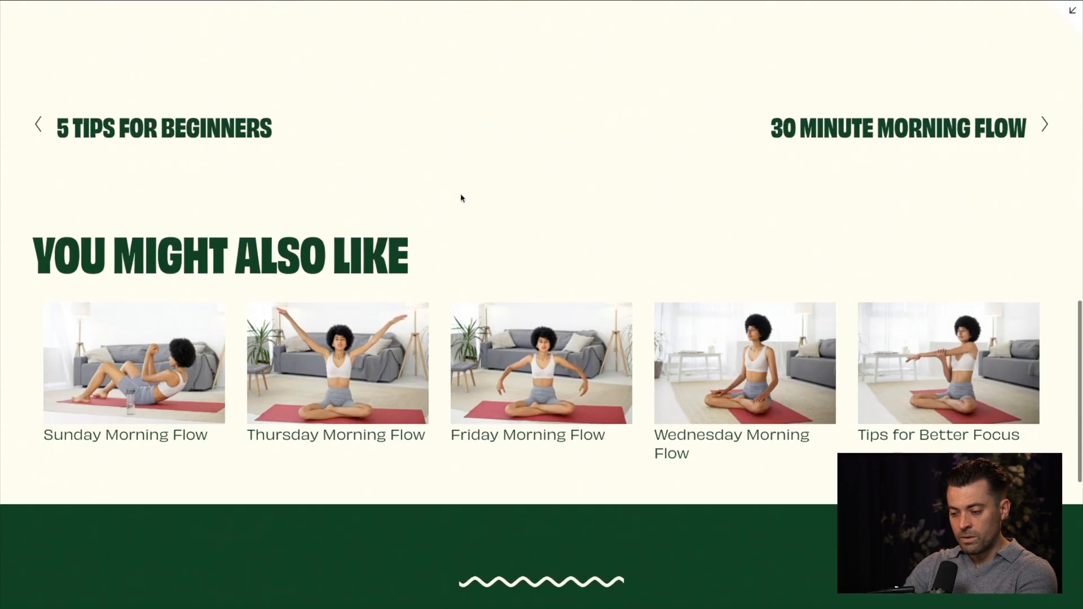
pyautogui.moveTo(34, 257); pyautogui.dragTo(362, 265)
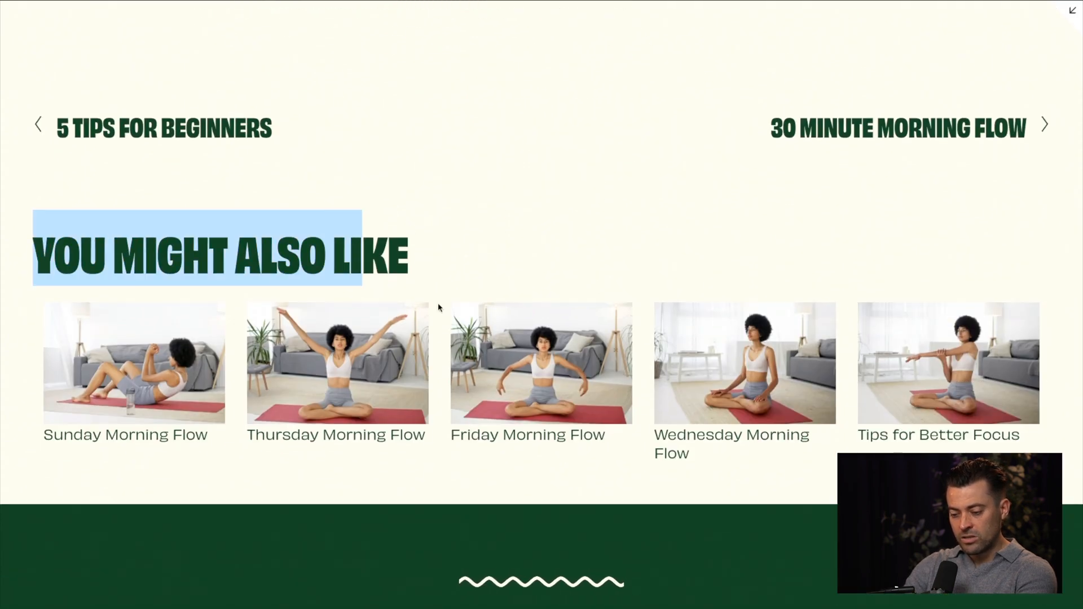
pyautogui.scroll(-3, 687, 429)
pyautogui.scroll(3, 685, 424)
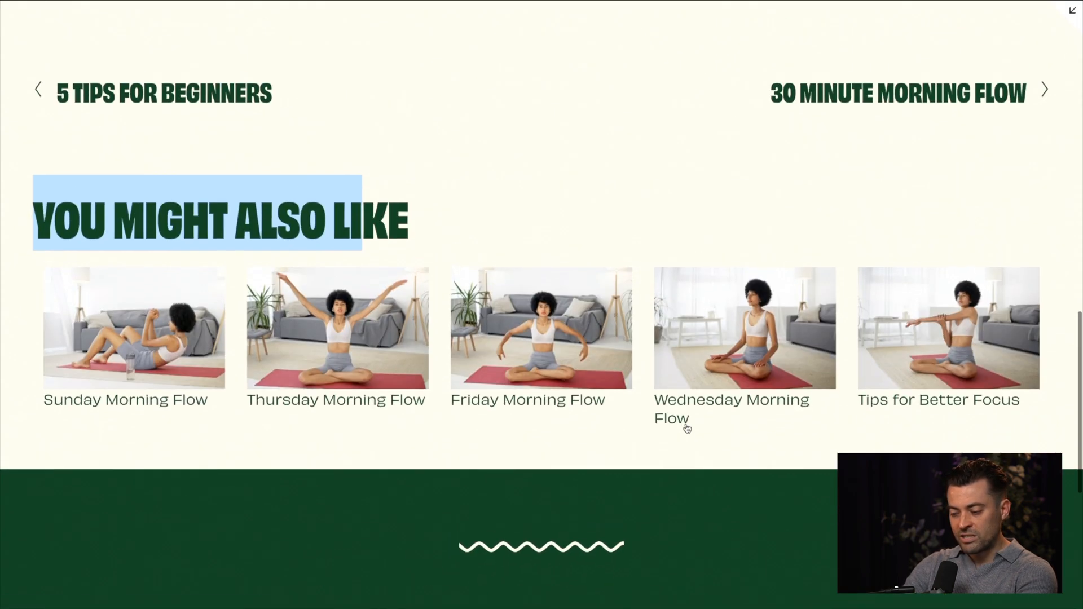
pyautogui.click(694, 220)
pyautogui.scroll(15, 694, 220)
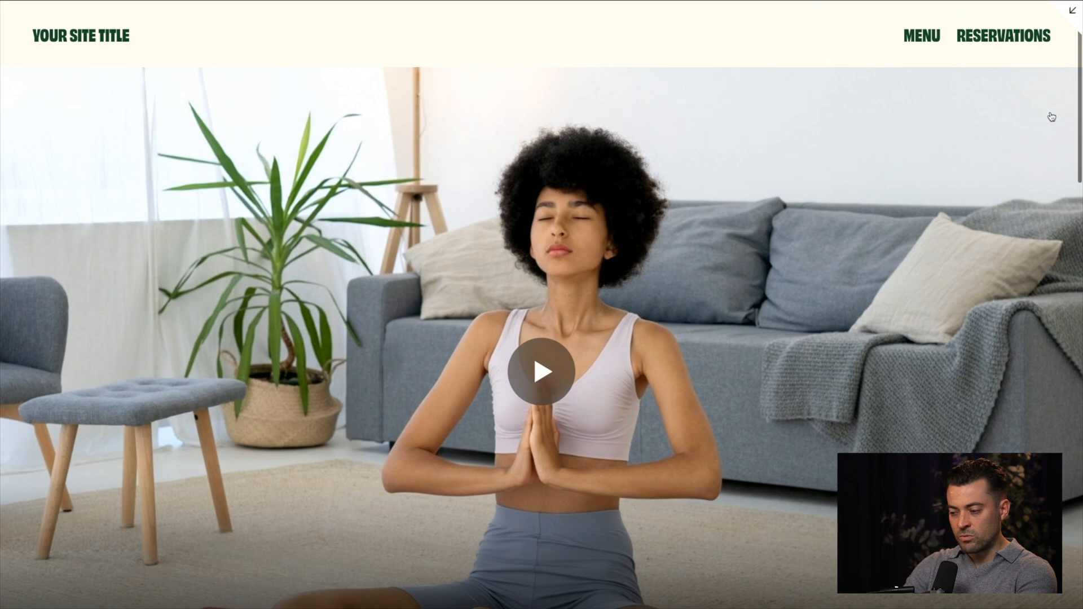
pyautogui.click(1073, 11)
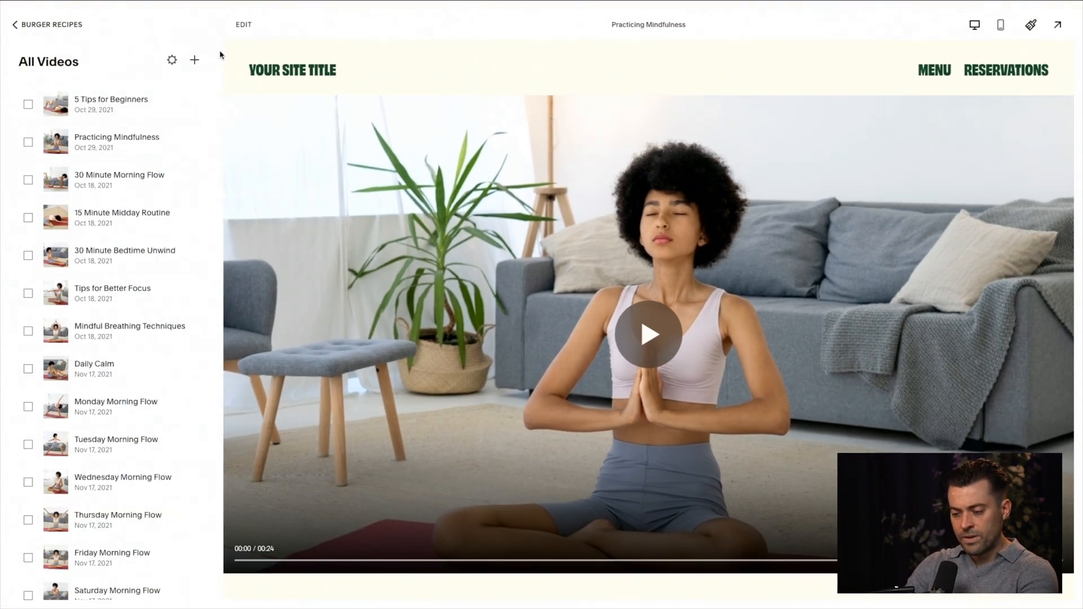
pyautogui.click(194, 60)
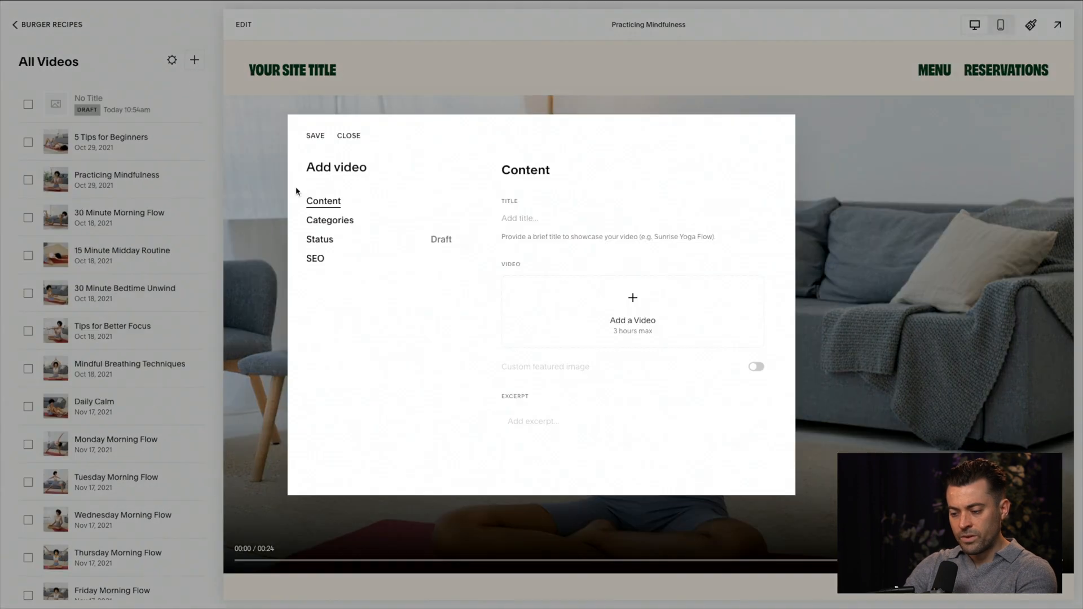
pyautogui.click(635, 306)
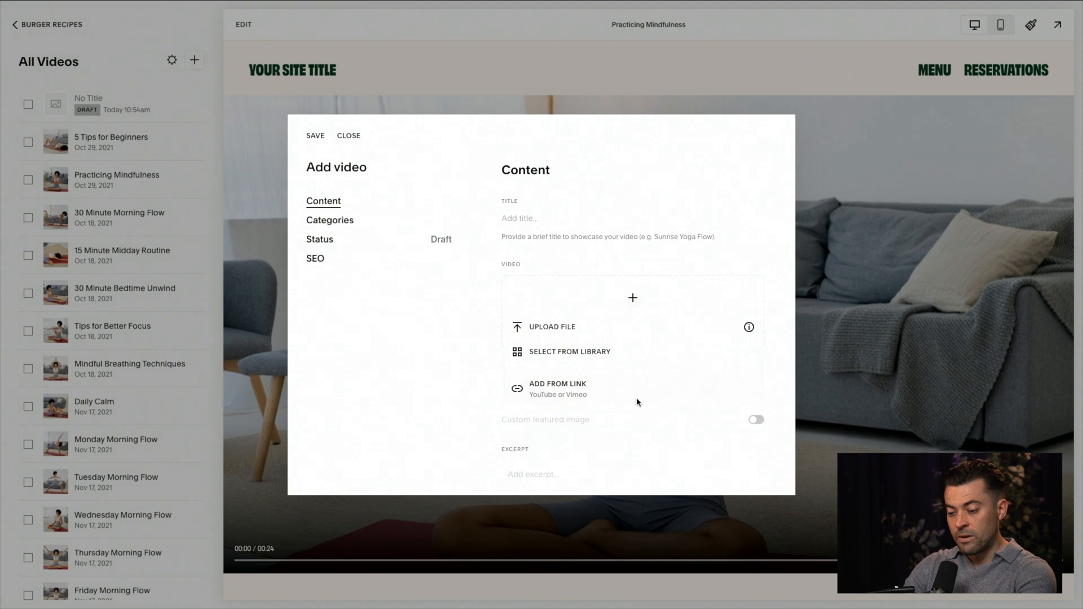
pyautogui.click(565, 391)
pyautogui.write('https://www.youtube.com/watch?v=17X3o2hT1XY')
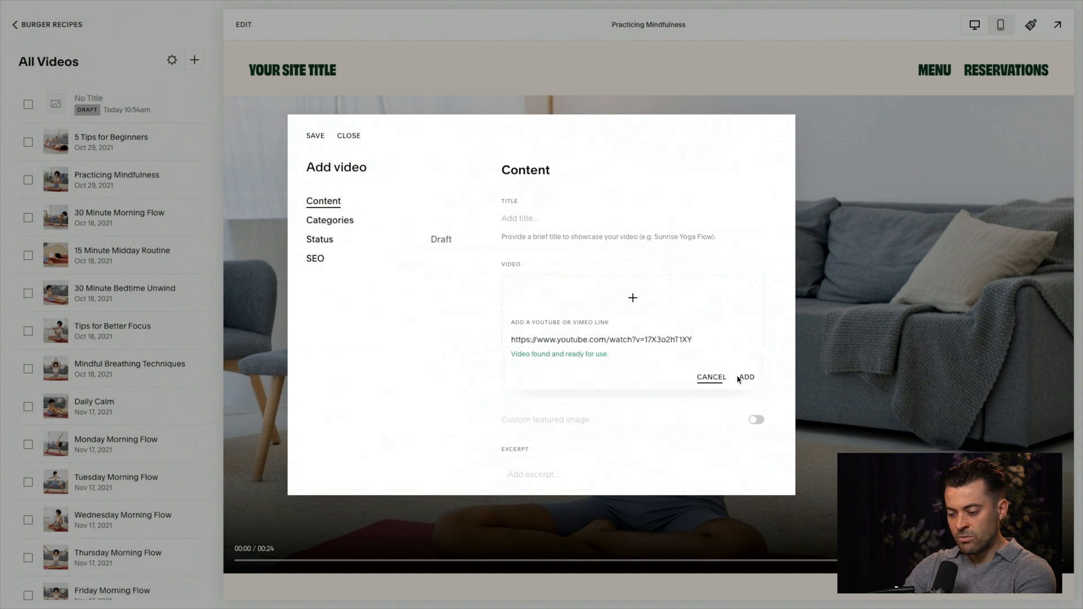
pyautogui.click(743, 378)
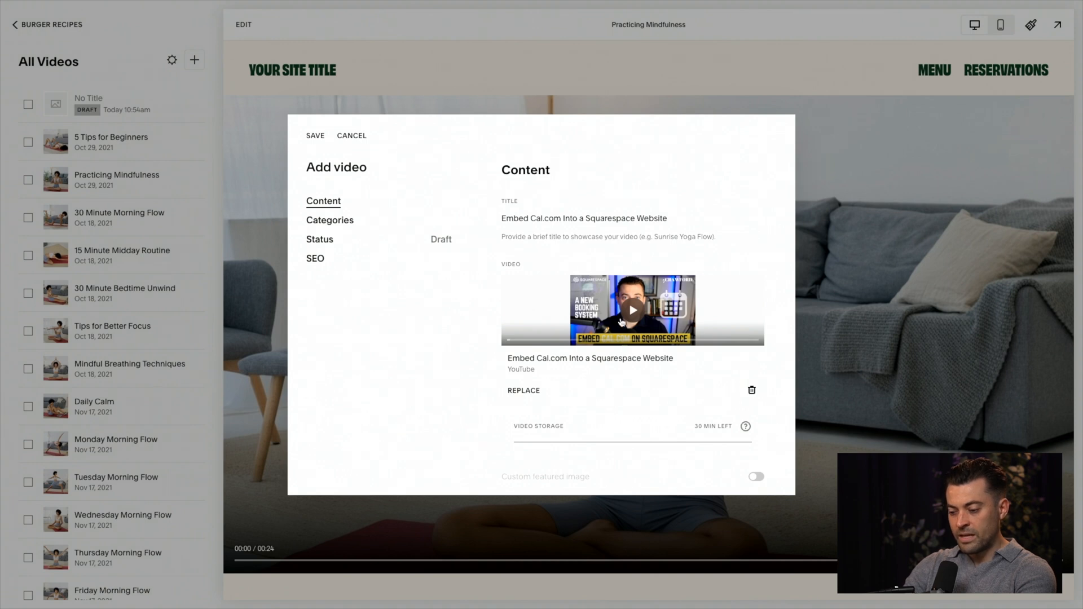
# Step: Enter the excerpt "Watch my video on embedding cal.com into a Squarespace website" for the new video
pyautogui.tripleClick(518, 223)
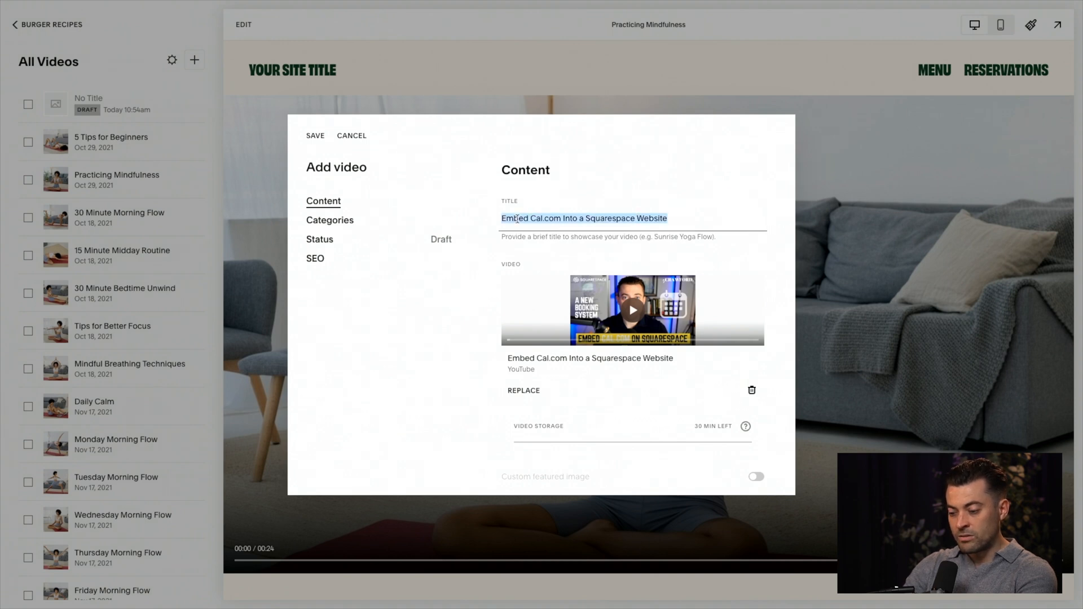
pyautogui.scroll(-5, 536, 239)
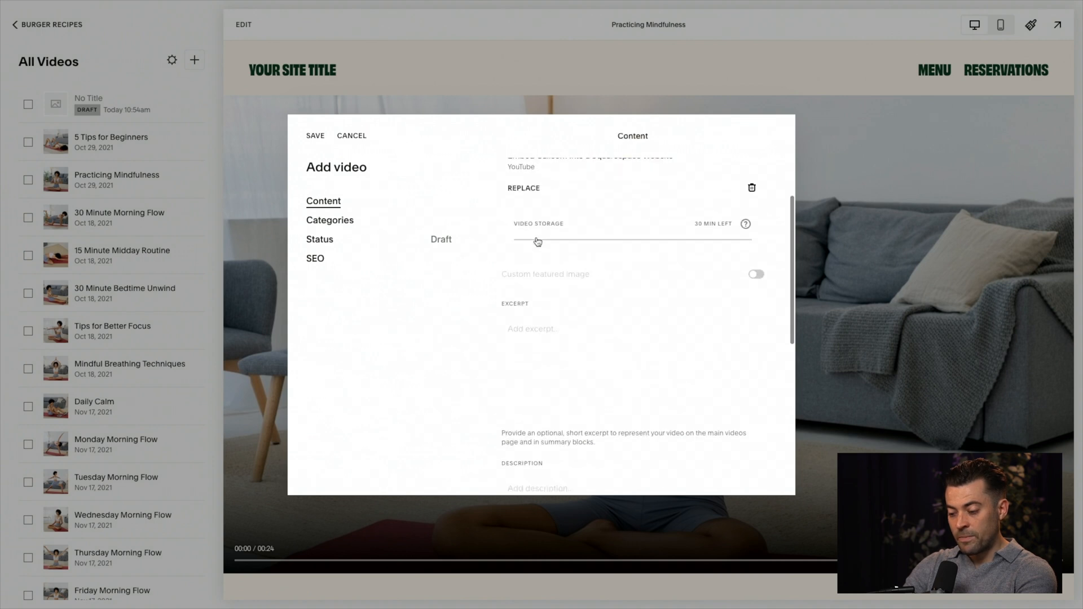
pyautogui.click(569, 283)
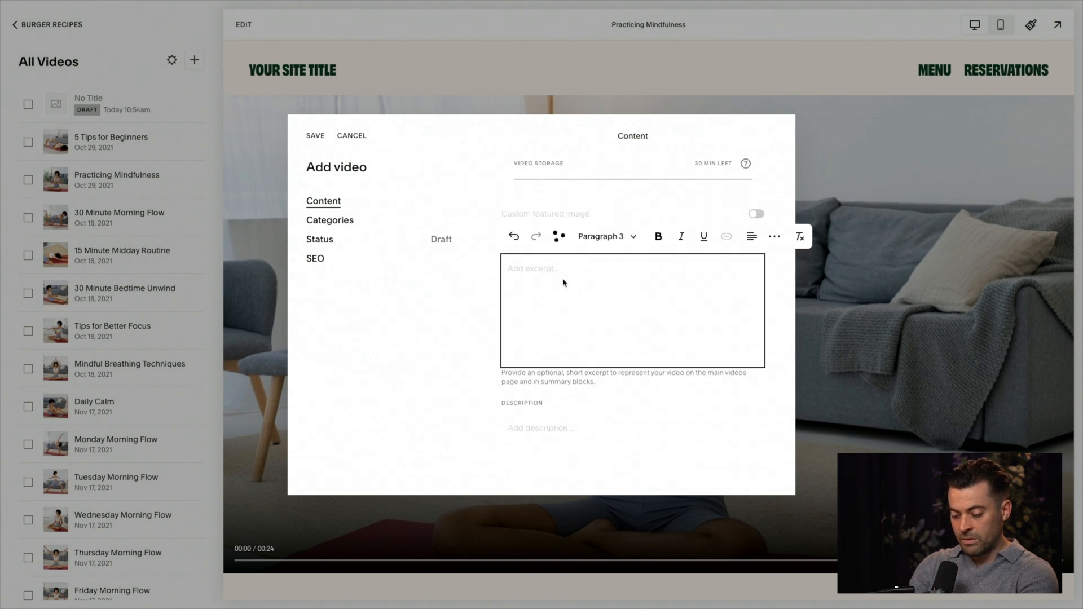
pyautogui.write('Watch my video on')
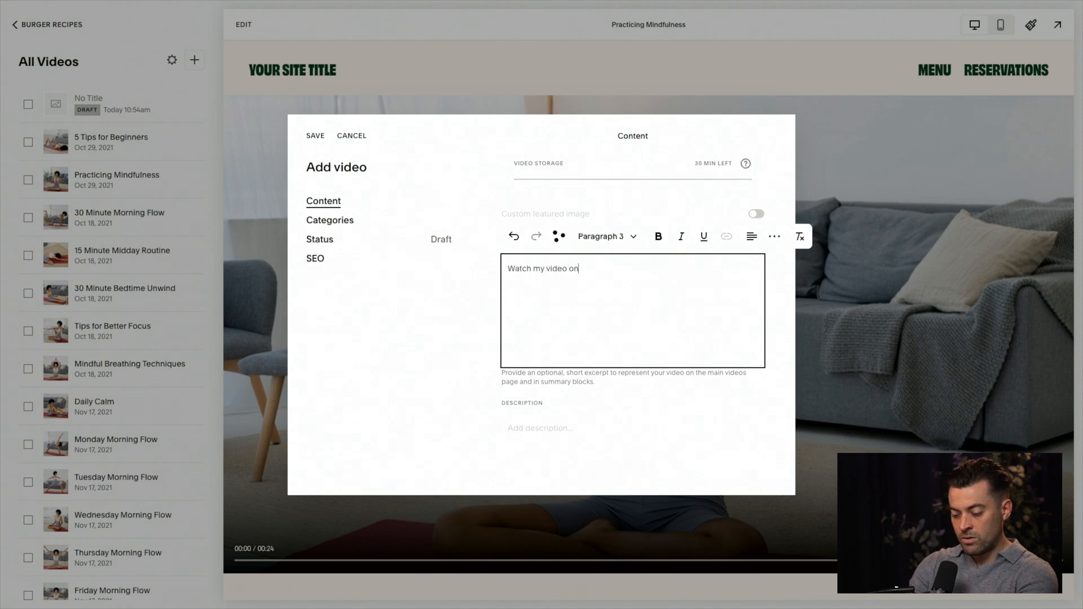
pyautogui.write(' embedding cal.com into a Squarespace website')
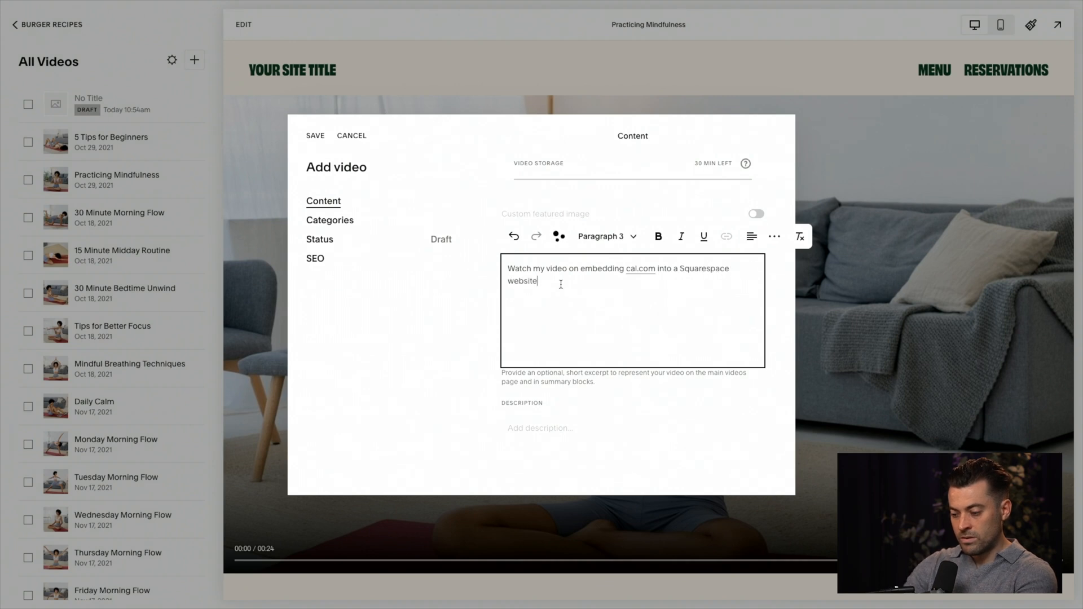
# Step: Remove the automatic hyperlink from "cal.com" in the new video's excerpt
pyautogui.click(642, 269)
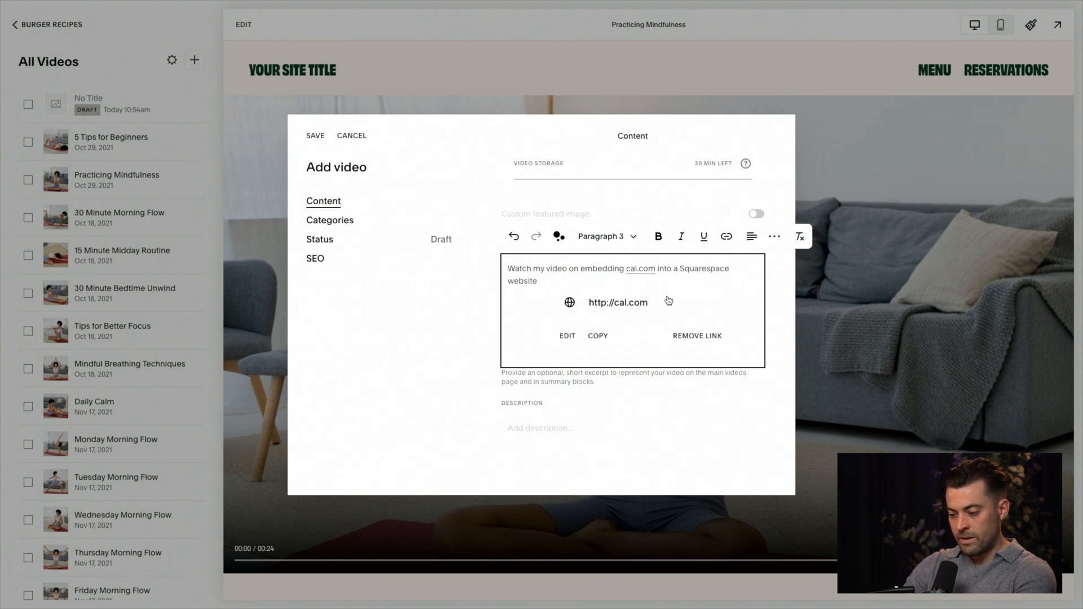
pyautogui.moveTo(652, 270); pyautogui.dragTo(628, 270)
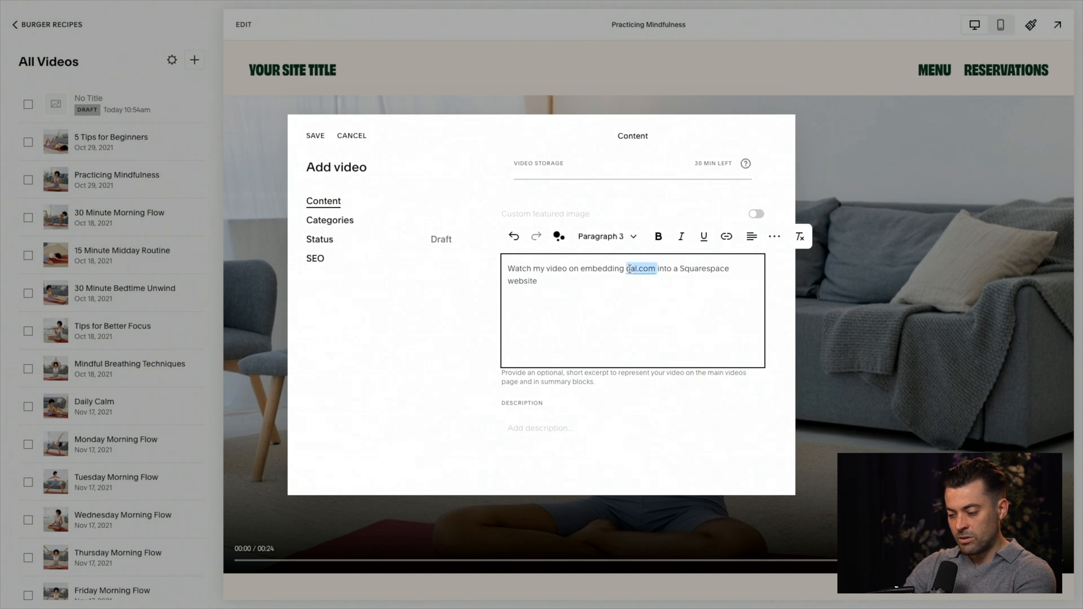
pyautogui.click(649, 269)
pyautogui.click(703, 339)
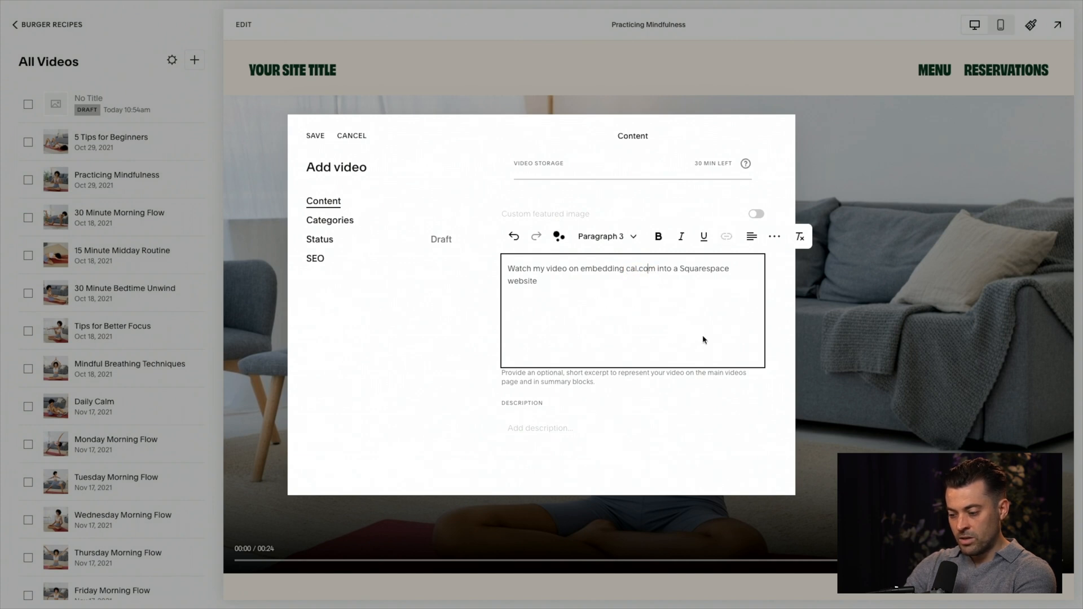
# Step: Copy the excerpt text into the new video's description
pyautogui.scroll(-3, 595, 333)
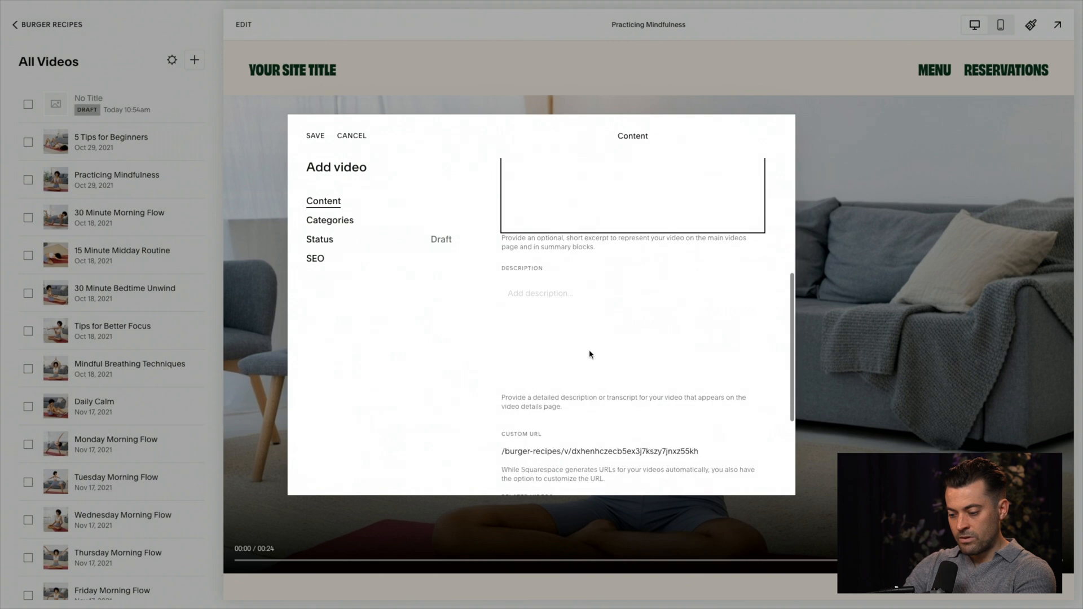
pyautogui.click(608, 337)
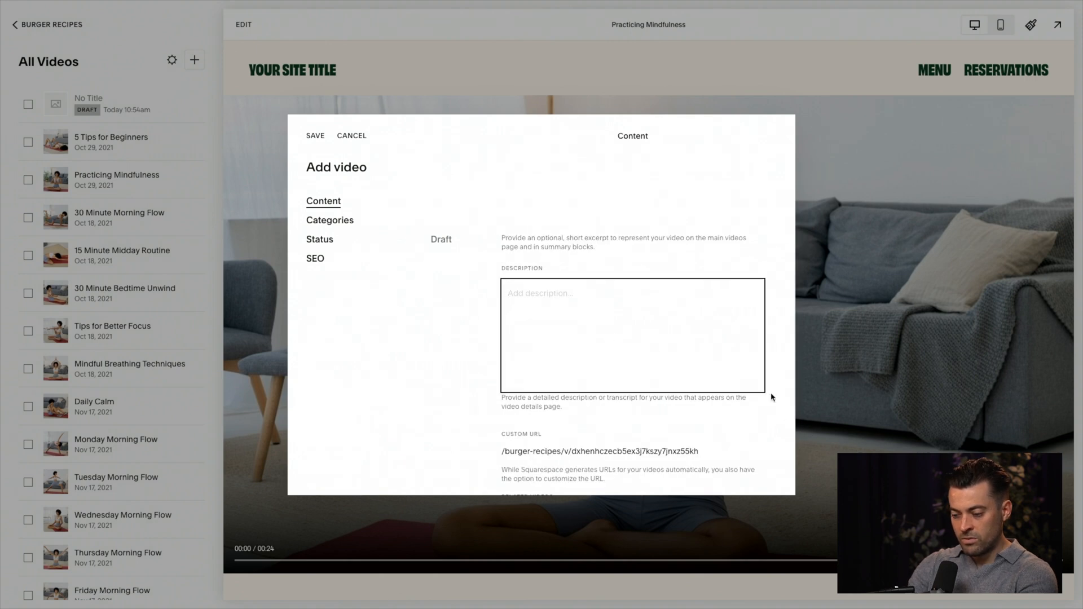
pyautogui.scroll(2, 772, 394)
pyautogui.tripleClick(552, 231)
pyautogui.hotkey('ctrl', 'c')
pyautogui.click(558, 370)
pyautogui.hotkey('ctrl', 'v')
# Step: Set the final part of the video's custom URL to "burger-recipes-intro-video"
pyautogui.scroll(-5, 773, 406)
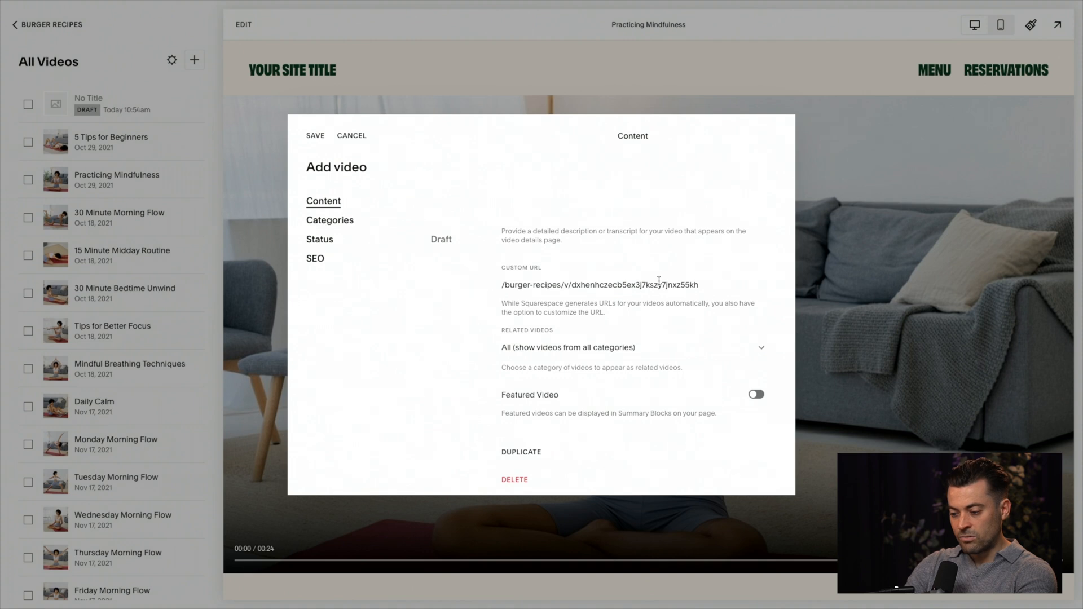
pyautogui.doubleClick(648, 284)
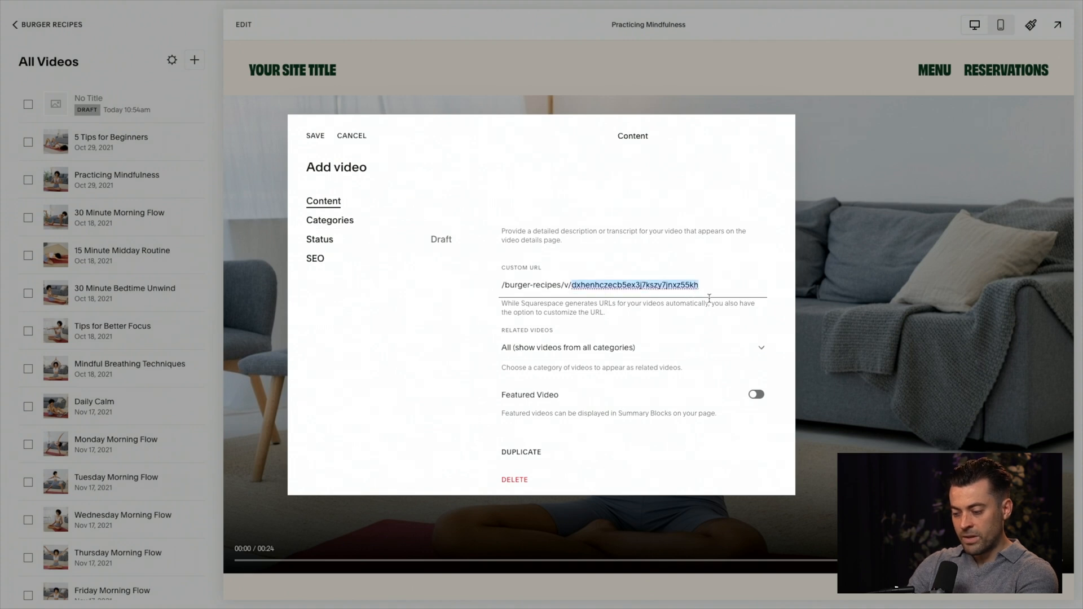
pyautogui.write('burger-recipes-intro-video')
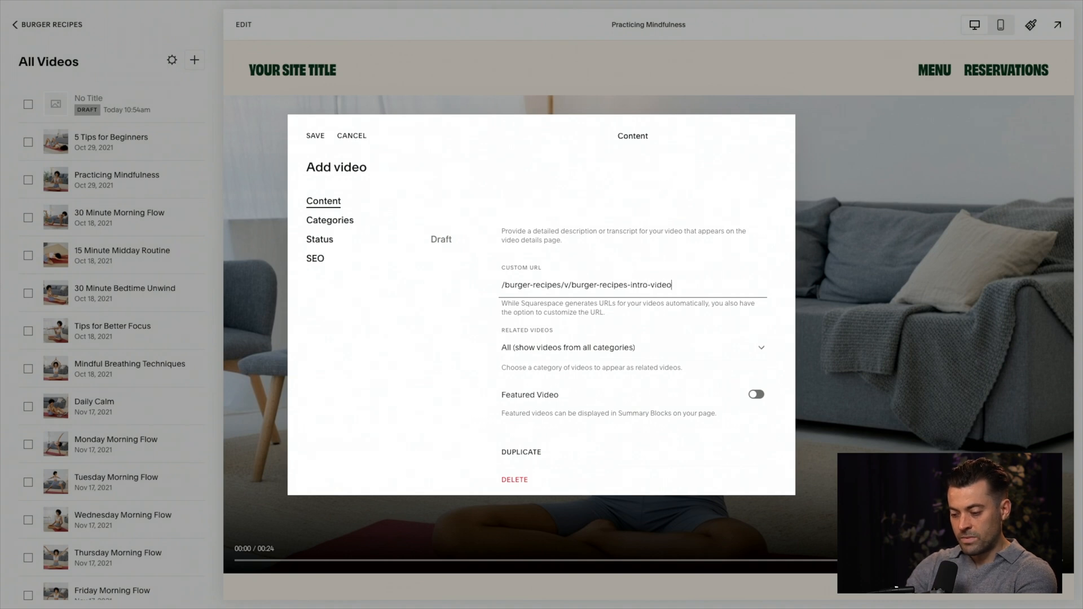
# Step: Review the related videos choices, keeping All (show videos from all categories), and look over the Featured Video option
pyautogui.click(619, 347)
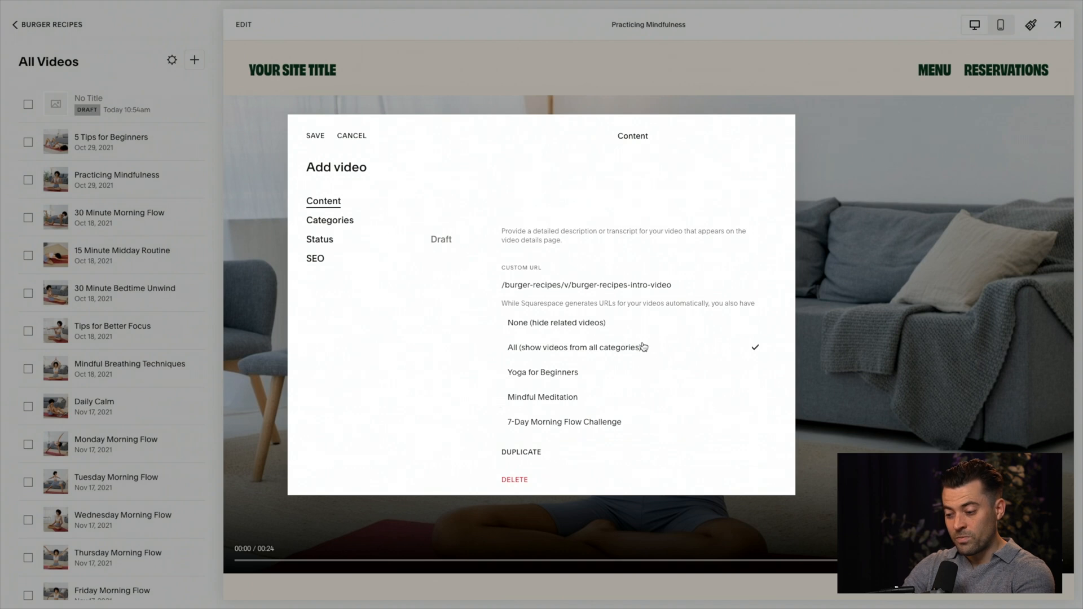
pyautogui.click(604, 331)
pyautogui.click(658, 348)
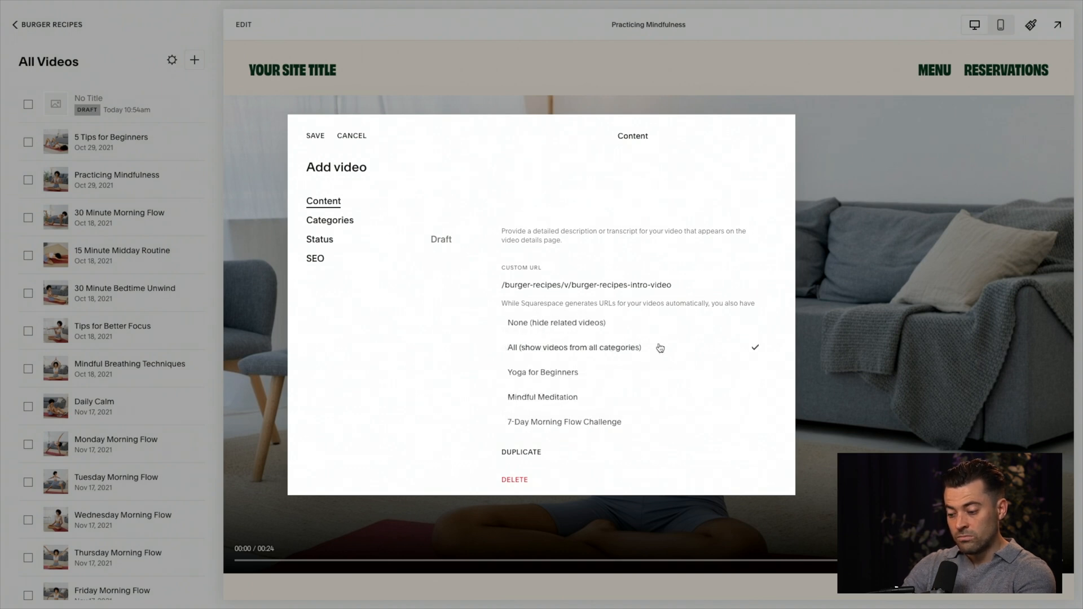
pyautogui.click(595, 350)
pyautogui.click(594, 350)
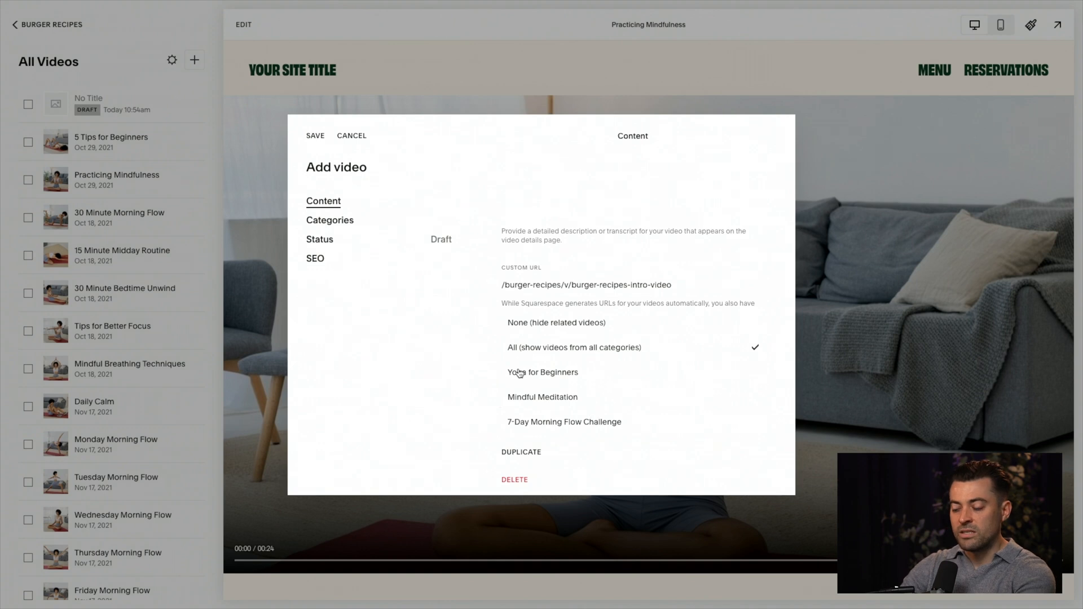
pyautogui.click(495, 353)
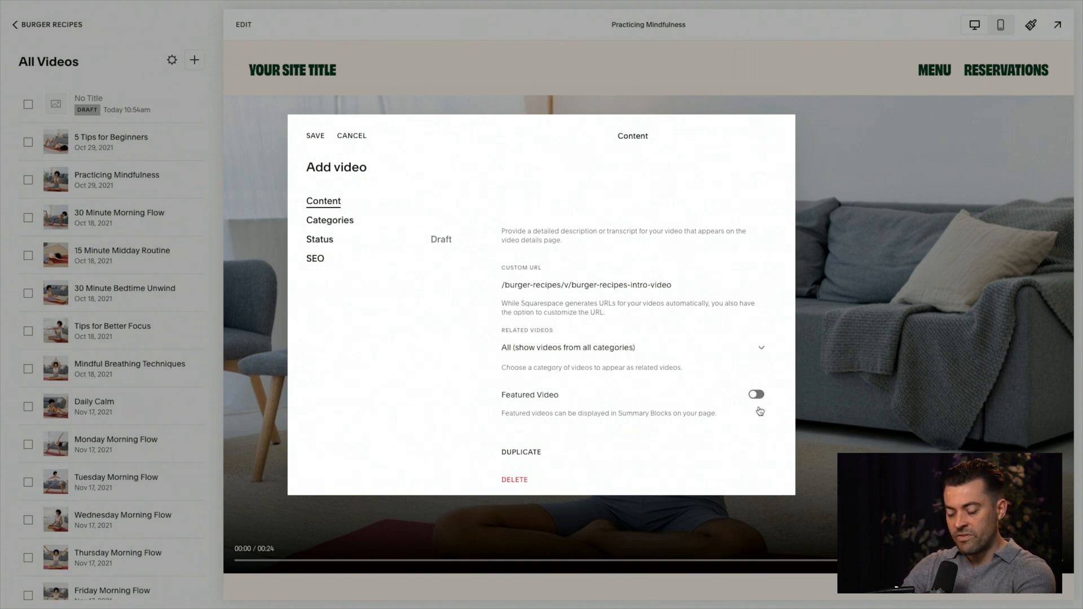
pyautogui.scroll(-1, 750, 408)
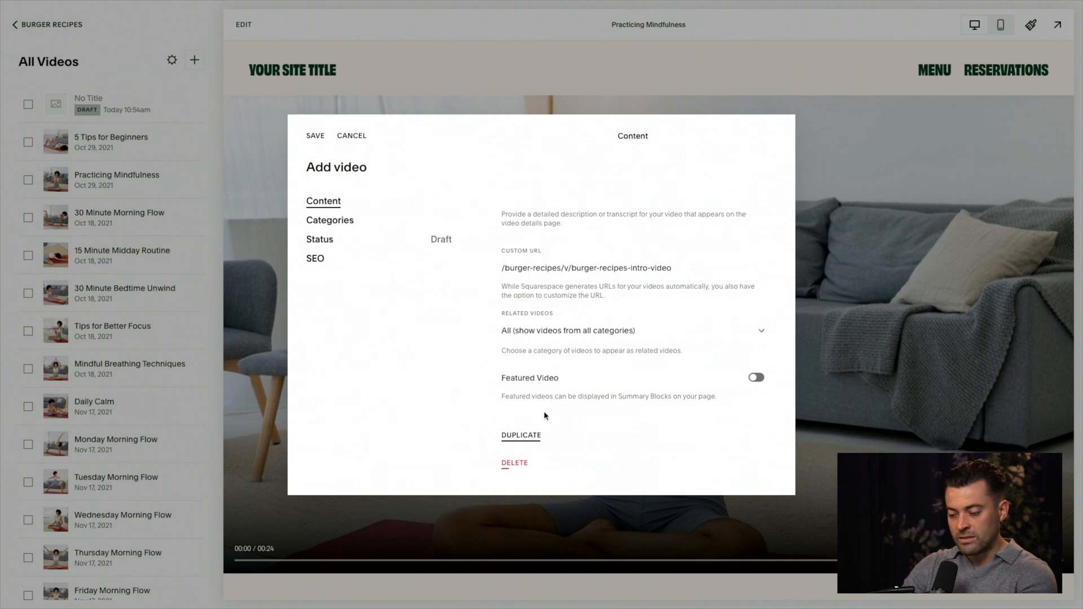
# Step: Open the new video's category settings and check the actions available for the Yoga for Beginners category
pyautogui.click(342, 222)
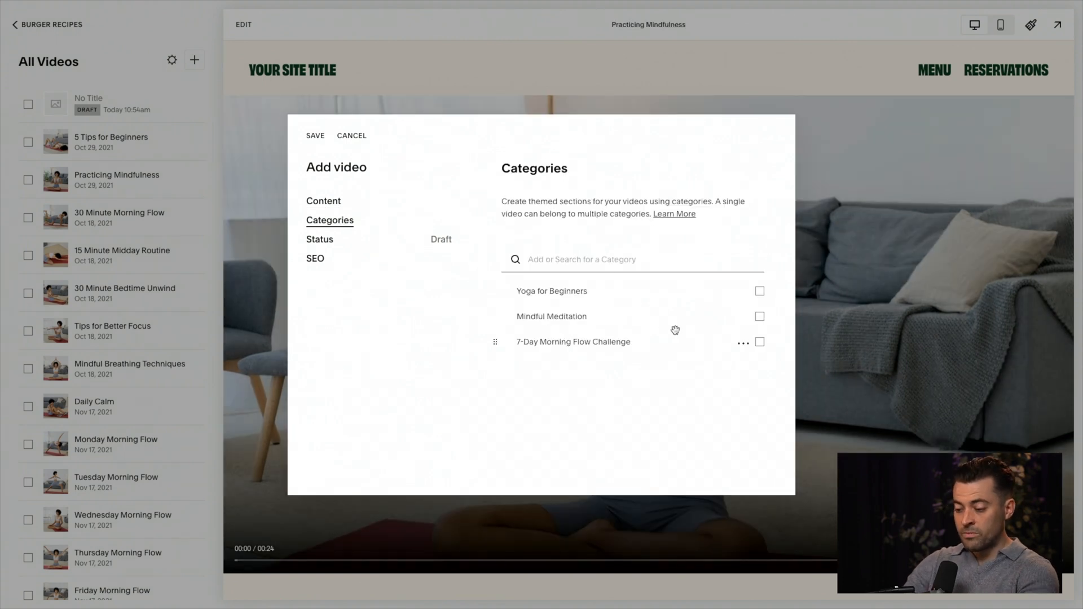
pyautogui.click(760, 296)
pyautogui.click(744, 295)
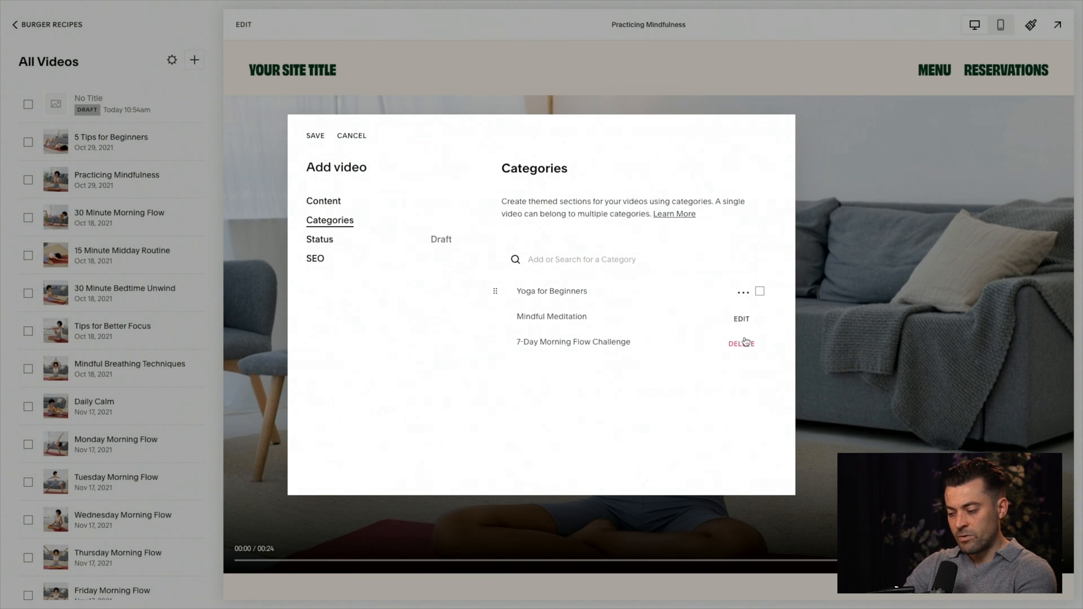
pyautogui.click(740, 412)
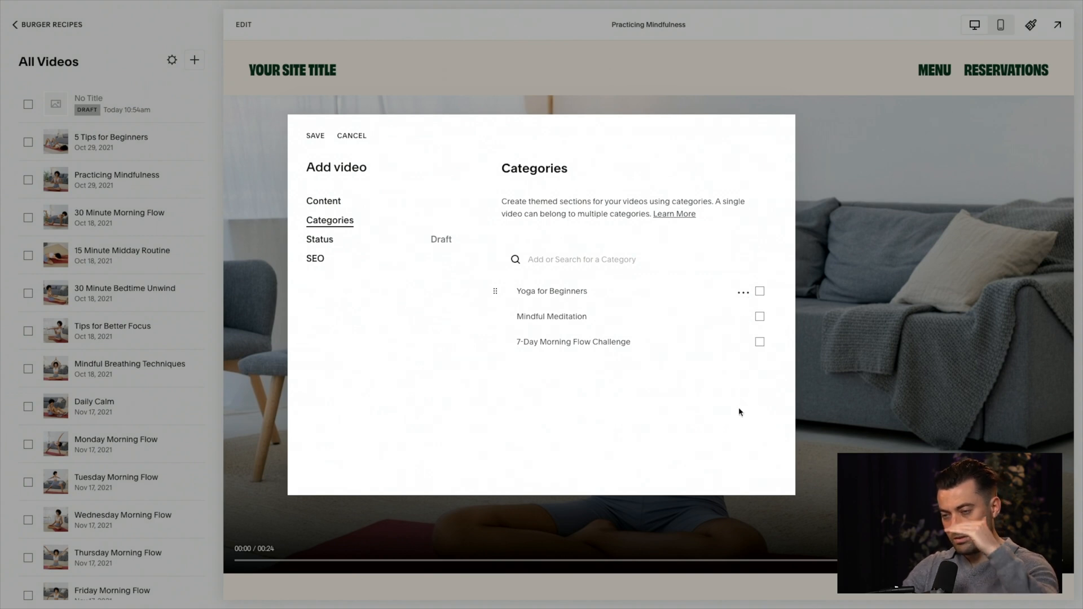
# Step: Create a category named "Intro videos" and assign the new video to it
pyautogui.click(624, 265)
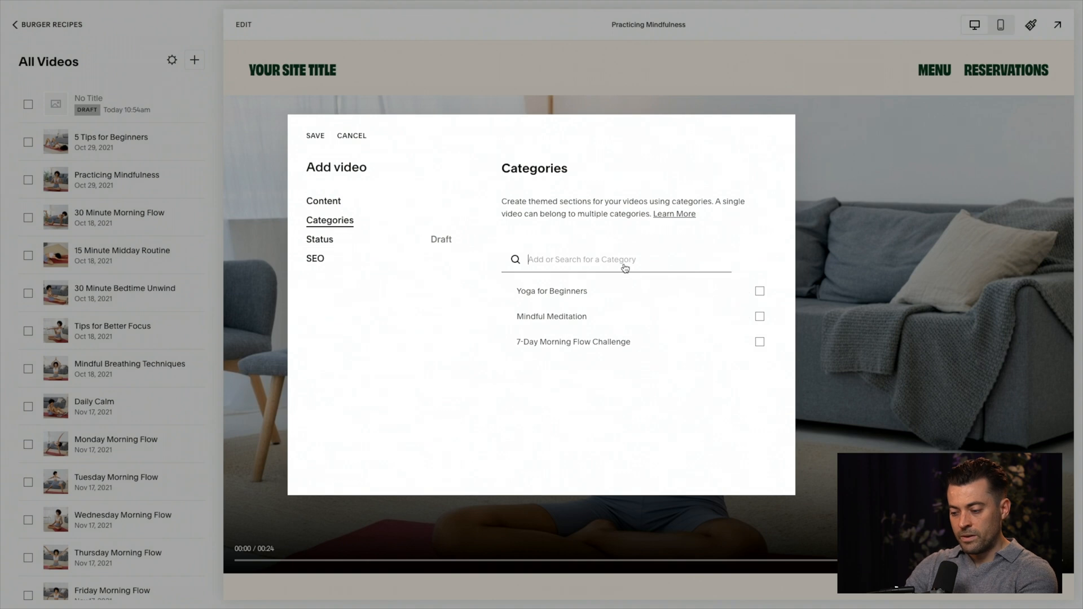
pyautogui.write('Intro')
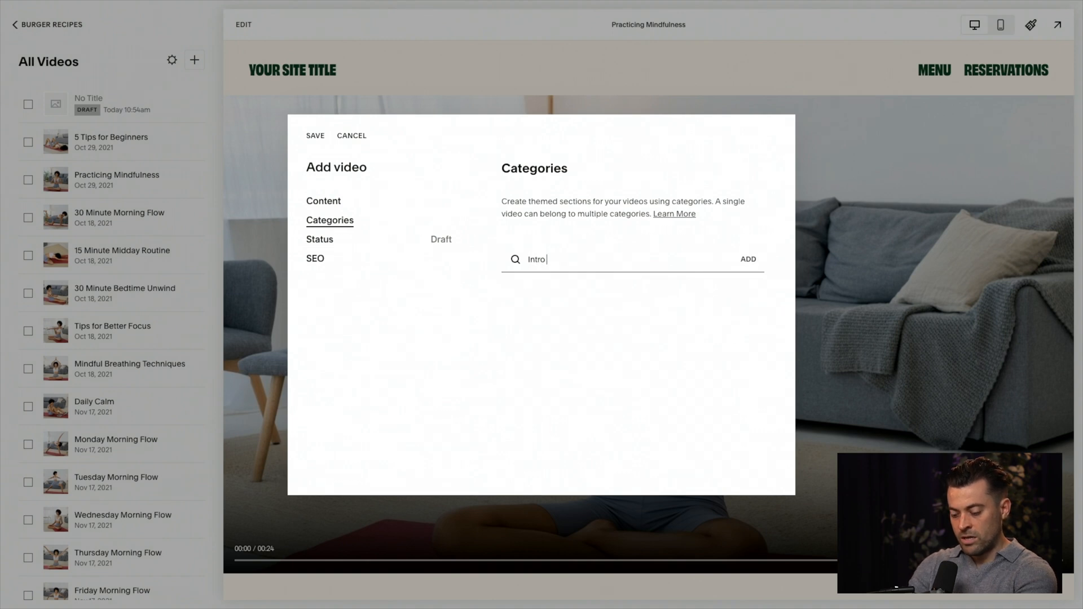
pyautogui.write(' videos')
pyautogui.click(734, 259)
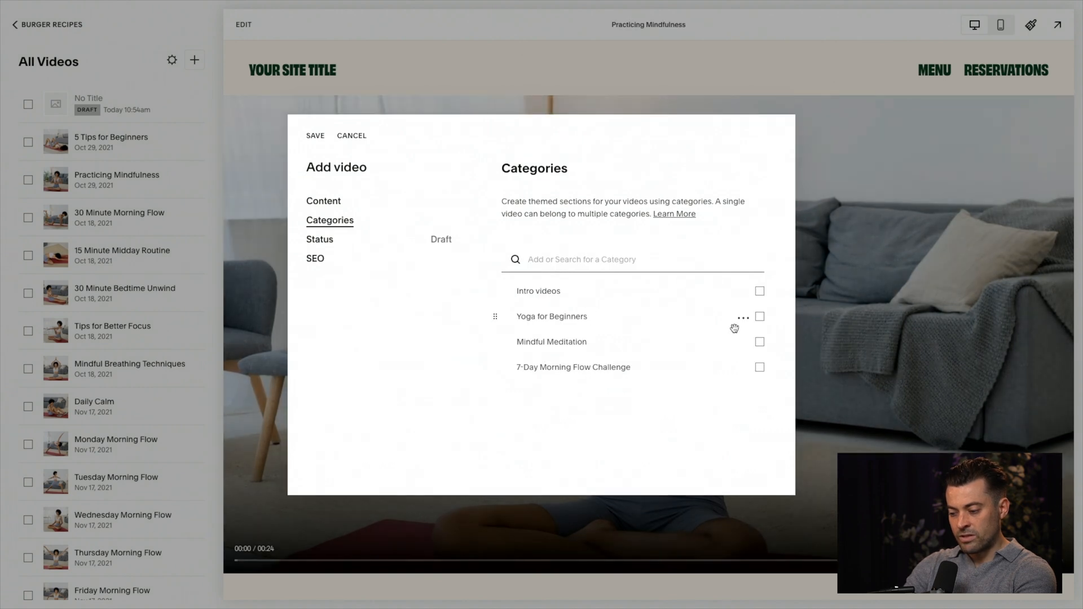
pyautogui.click(760, 291)
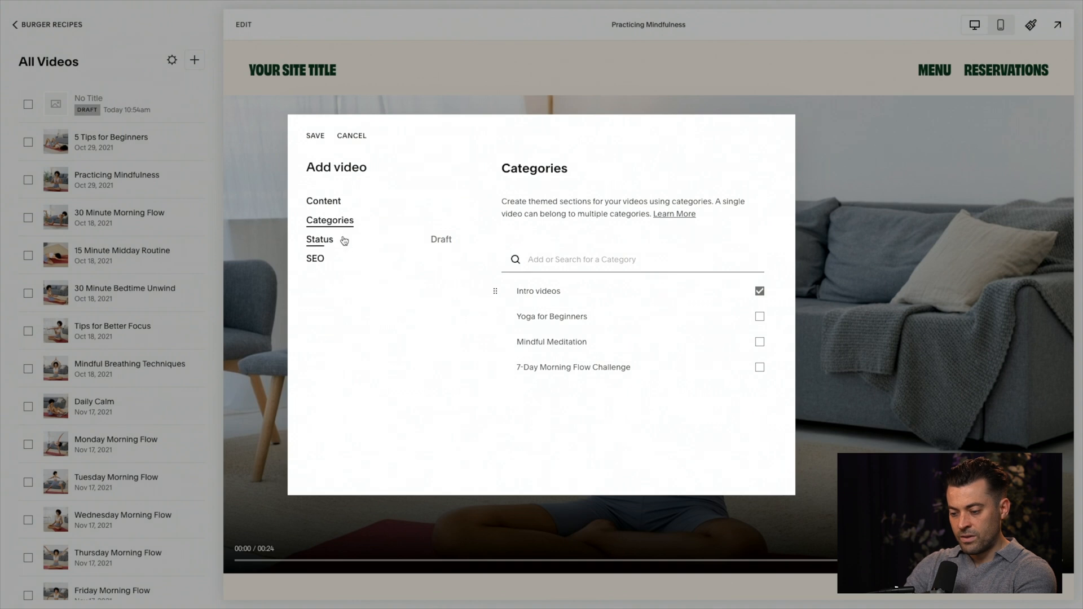
# Step: Set the new video's status to Published and save the entry after reviewing its SEO settings
pyautogui.click(342, 240)
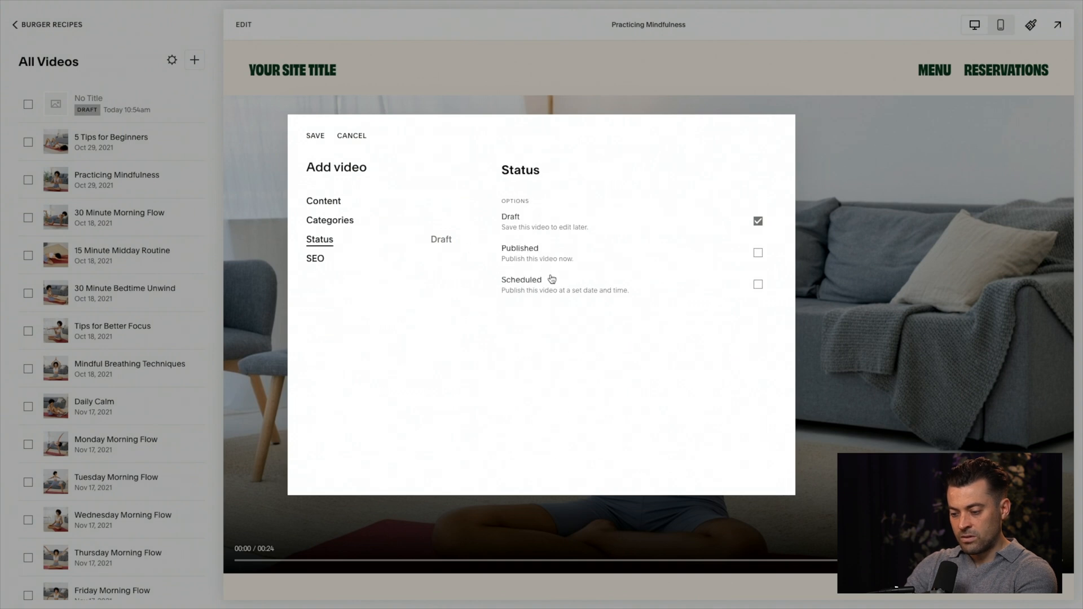
pyautogui.click(547, 262)
pyautogui.click(336, 265)
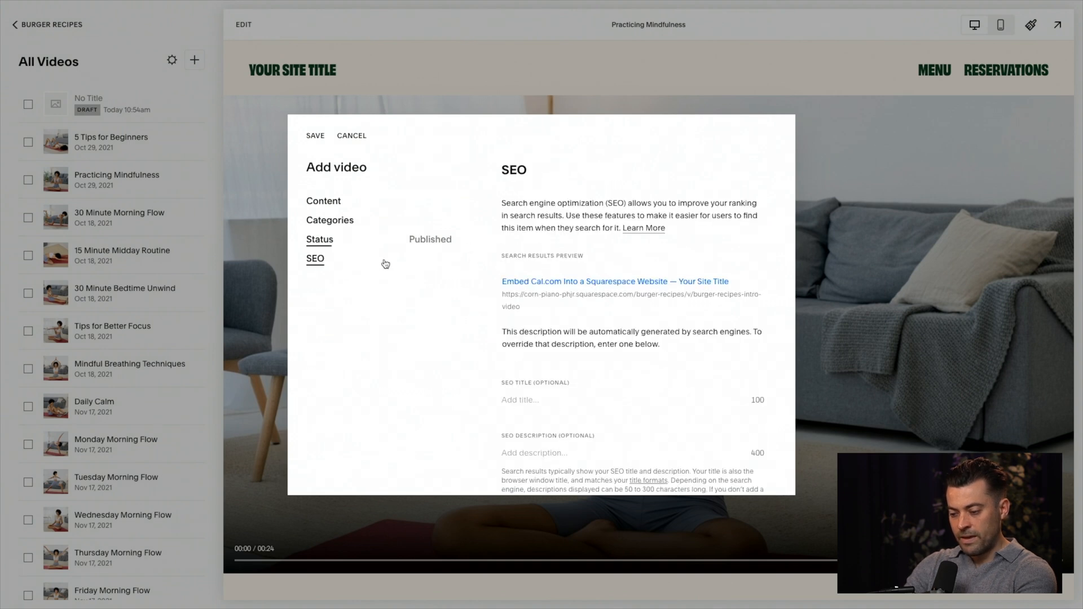
pyautogui.scroll(-1, 604, 363)
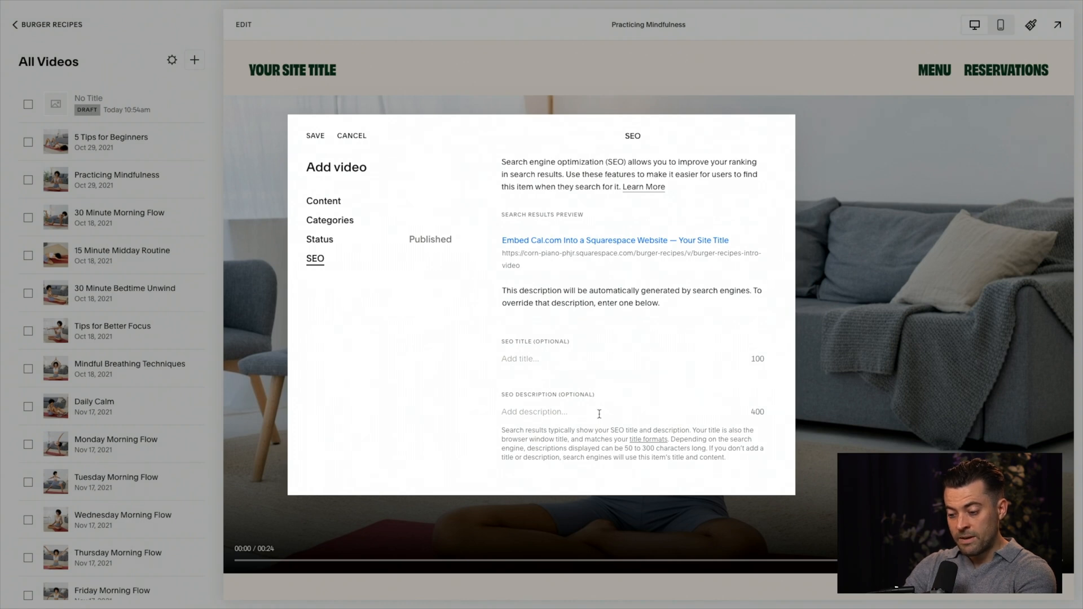
pyautogui.scroll(1, 599, 414)
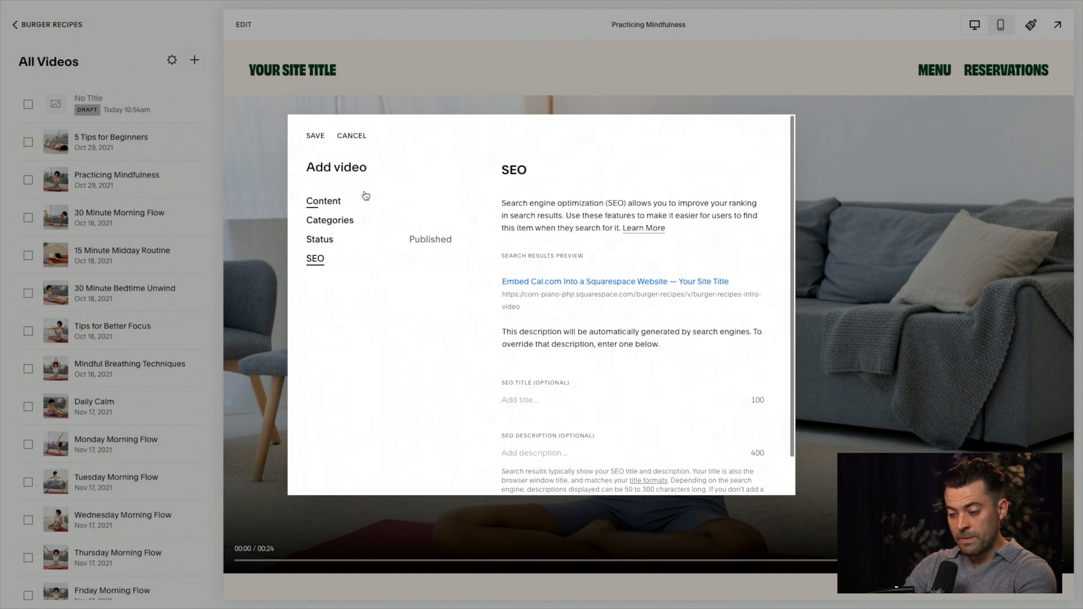
pyautogui.click(315, 137)
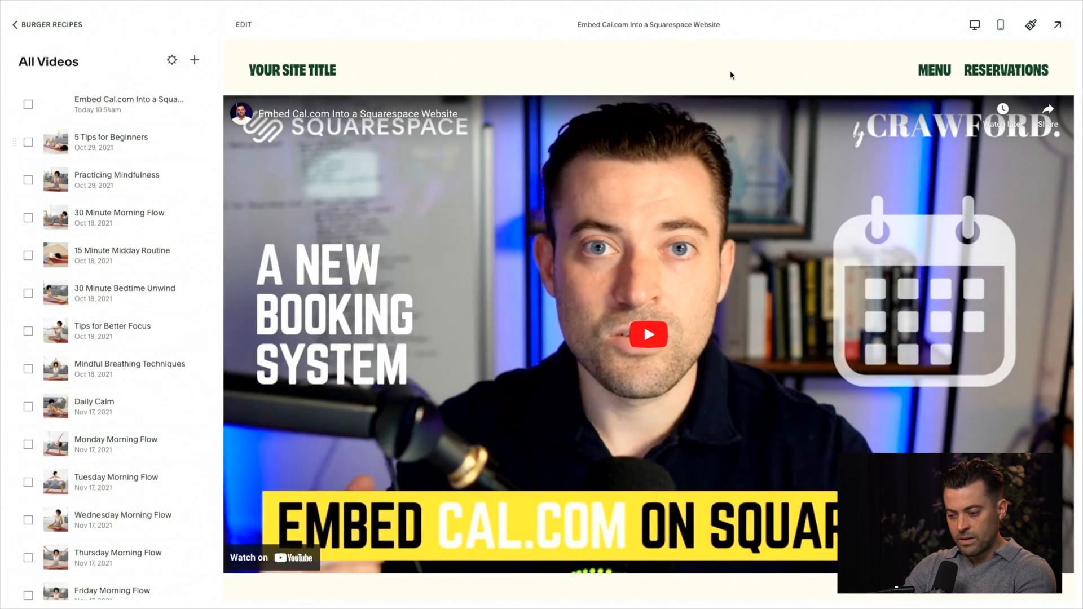
# Step: Examine the new video's page in full-screen preview, including its title, description and related videos, and exit the preview
pyautogui.click(1056, 26)
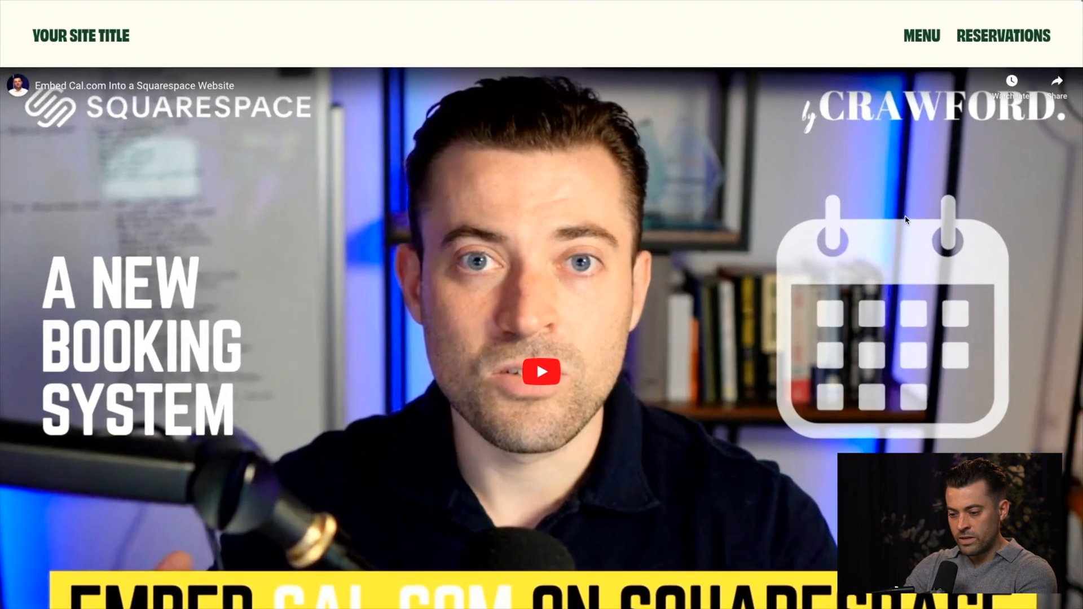
pyautogui.scroll(-5, 906, 220)
pyautogui.scroll(-8, 906, 220)
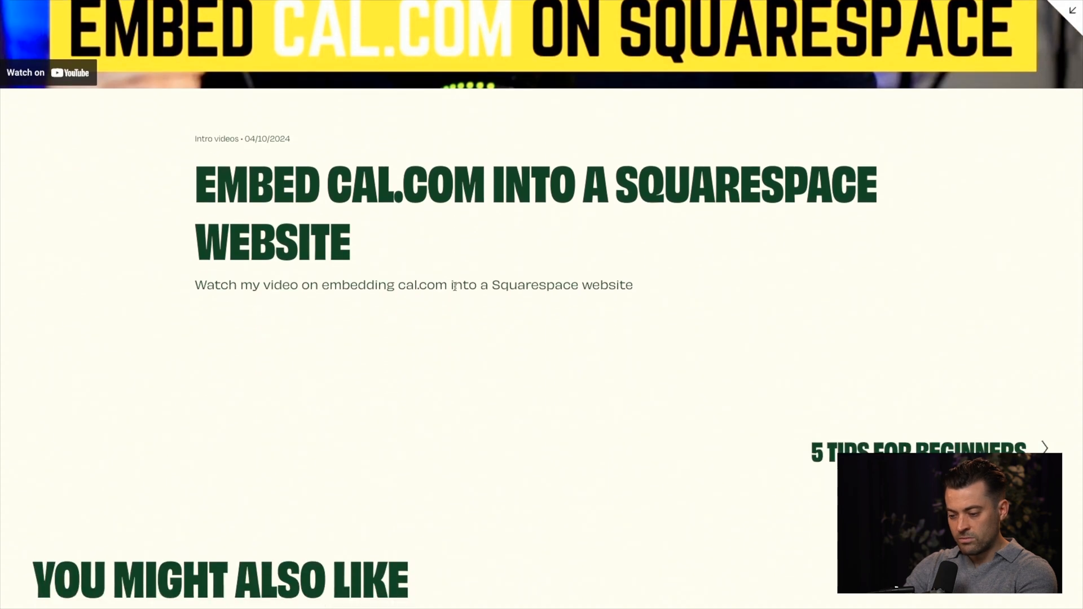
pyautogui.moveTo(619, 286); pyautogui.dragTo(227, 286)
pyautogui.click(514, 307)
pyautogui.scroll(-5, 644, 411)
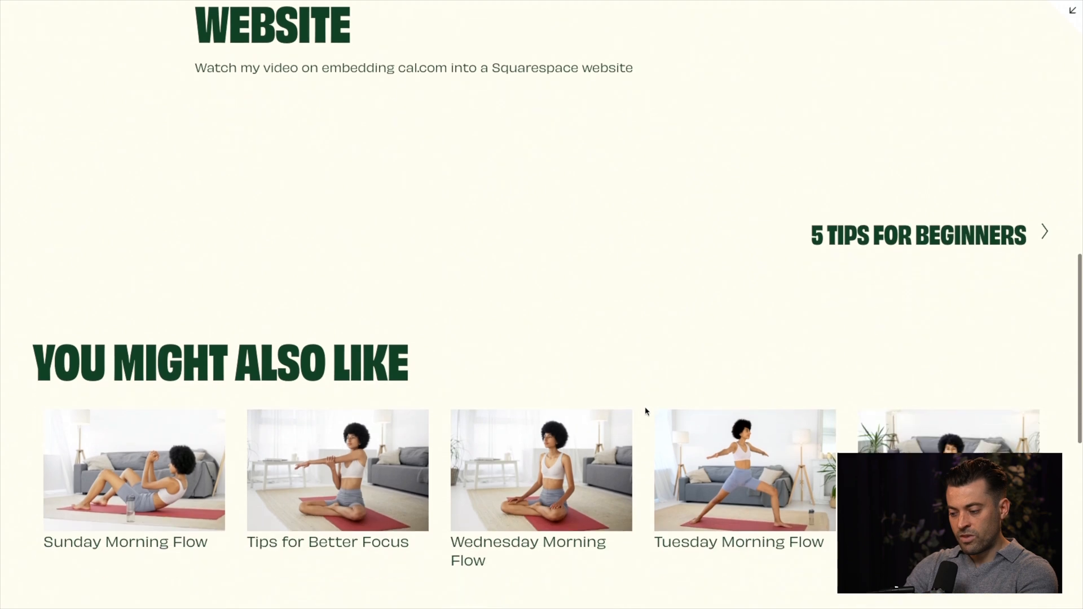
pyautogui.scroll(-5, 875, 249)
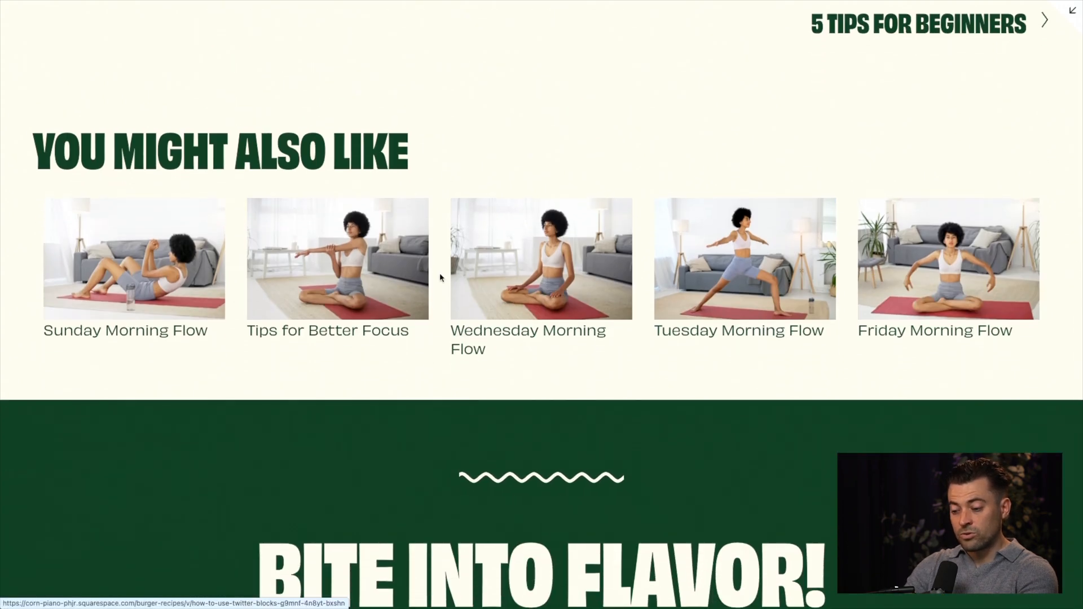
pyautogui.click(1072, 10)
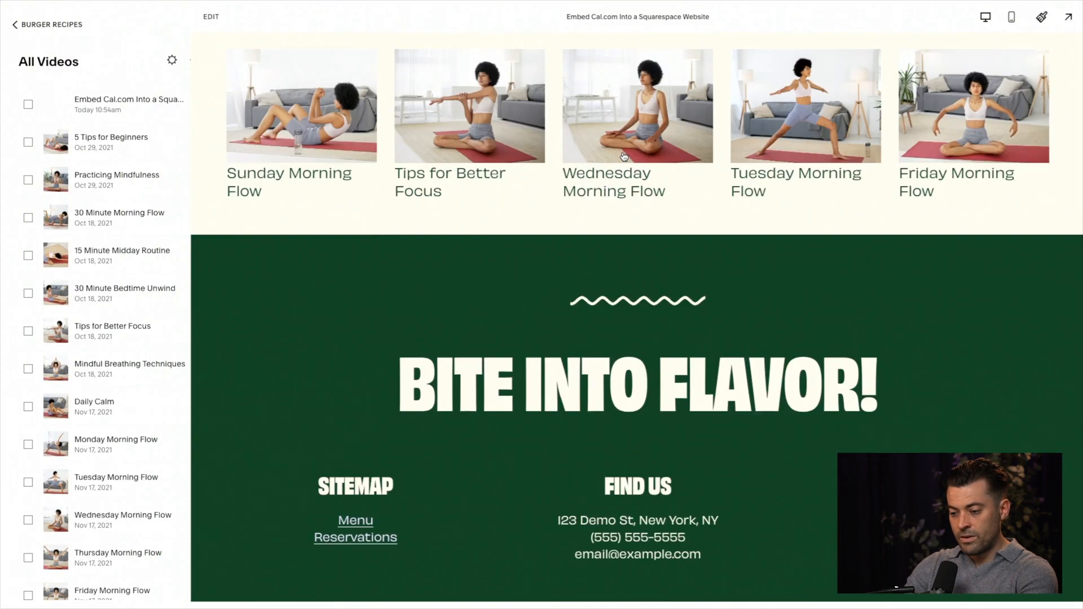
# Step: Start editing the new video's page, look over its related videos section, and check the video's content settings before closing them
pyautogui.click(244, 24)
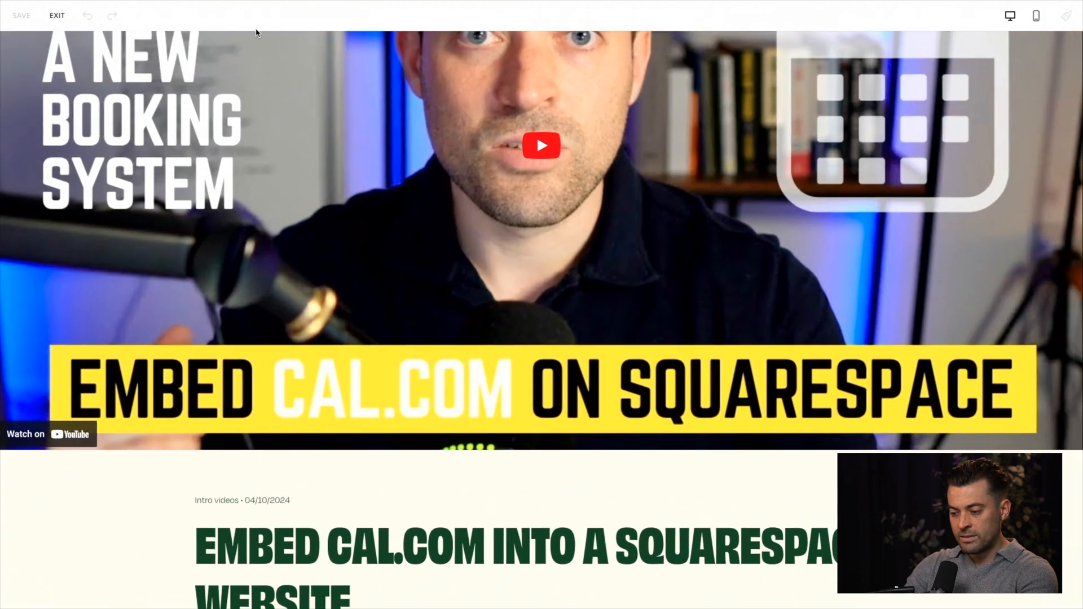
pyautogui.scroll(-15, 582, 302)
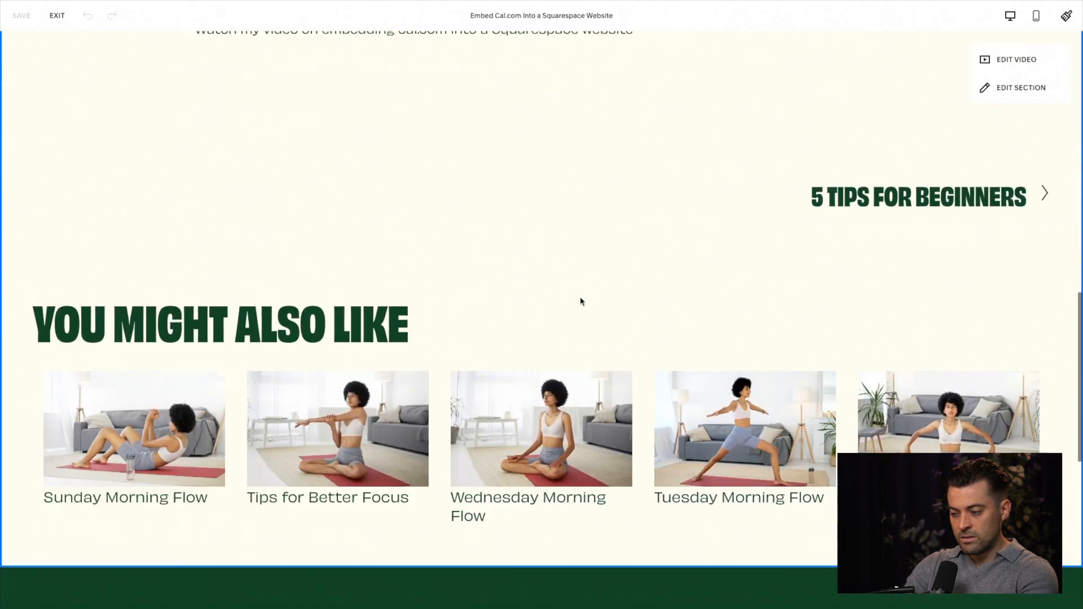
pyautogui.scroll(-1, 582, 301)
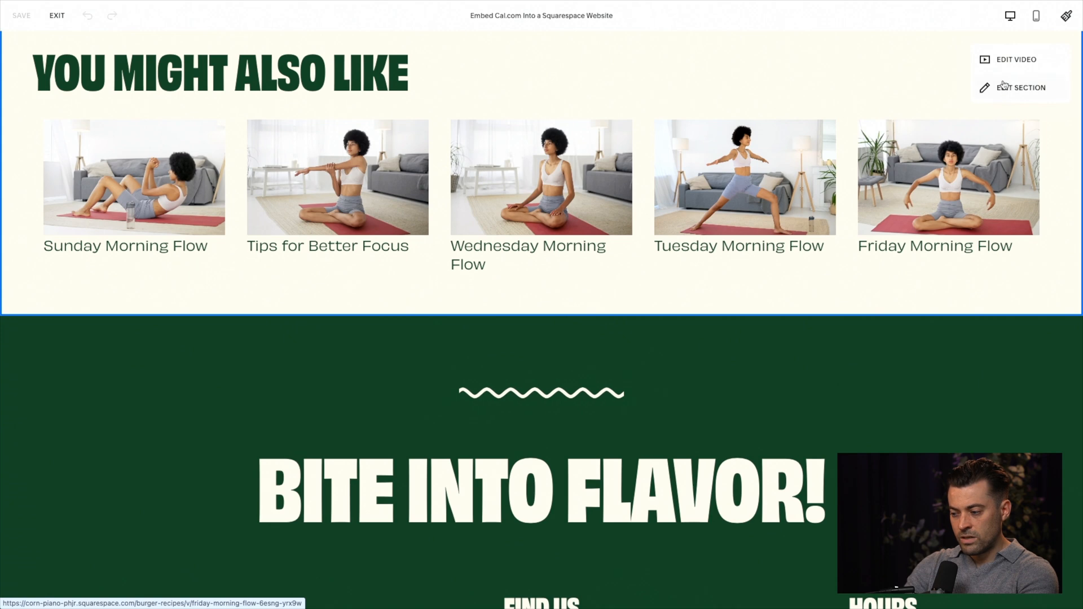
pyautogui.click(1016, 59)
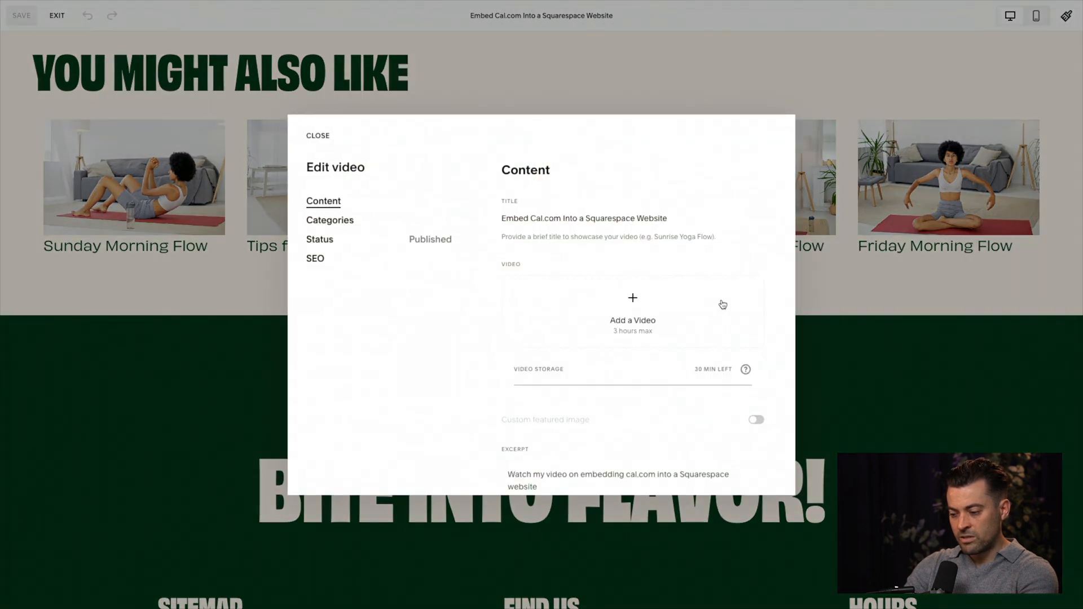
pyautogui.click(858, 288)
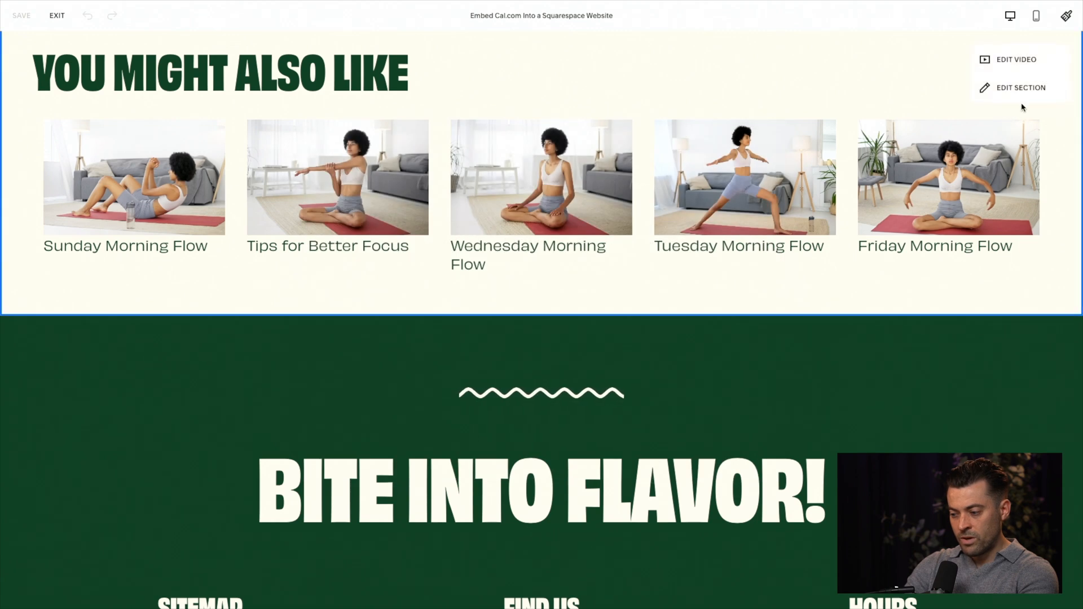
# Step: Open the section settings of the video page and set its text alignment to centered
pyautogui.click(1033, 88)
pyautogui.scroll(5, 827, 210)
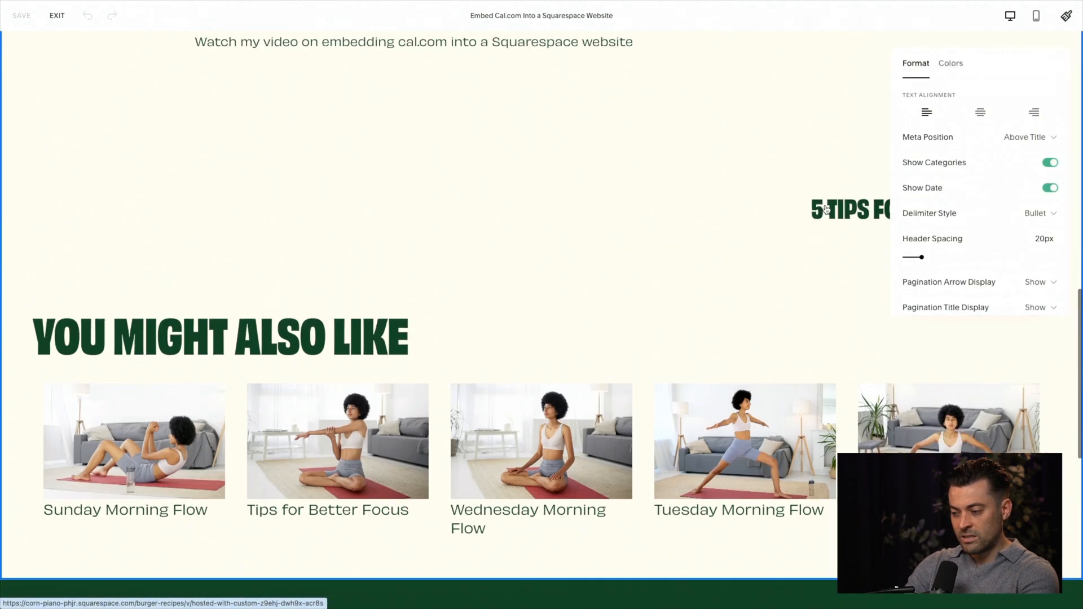
pyautogui.scroll(10, 827, 210)
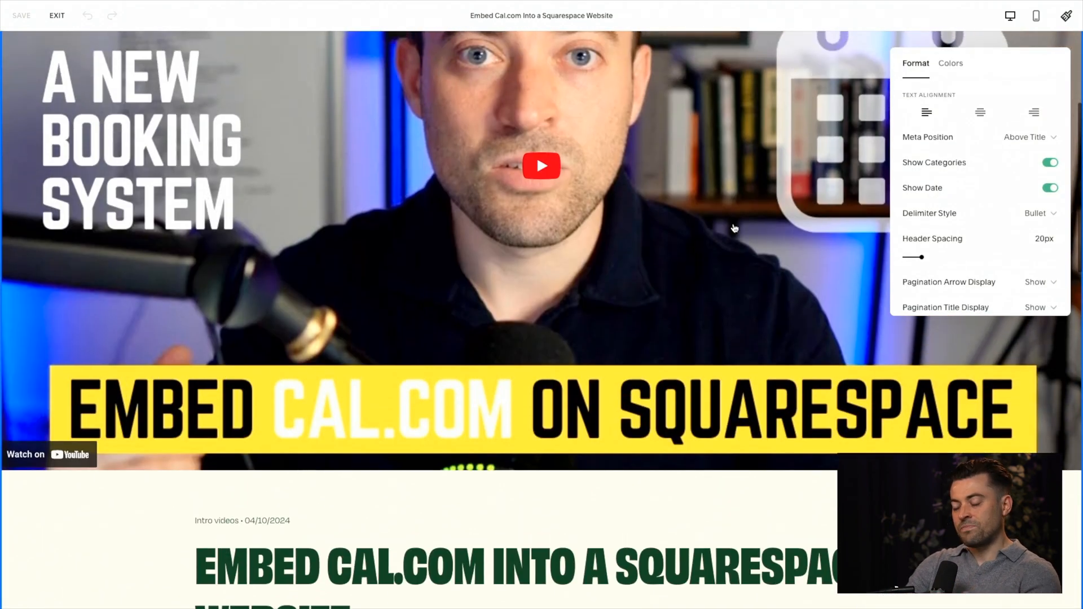
pyautogui.scroll(4, 735, 228)
pyautogui.scroll(-6, 734, 228)
pyautogui.click(955, 141)
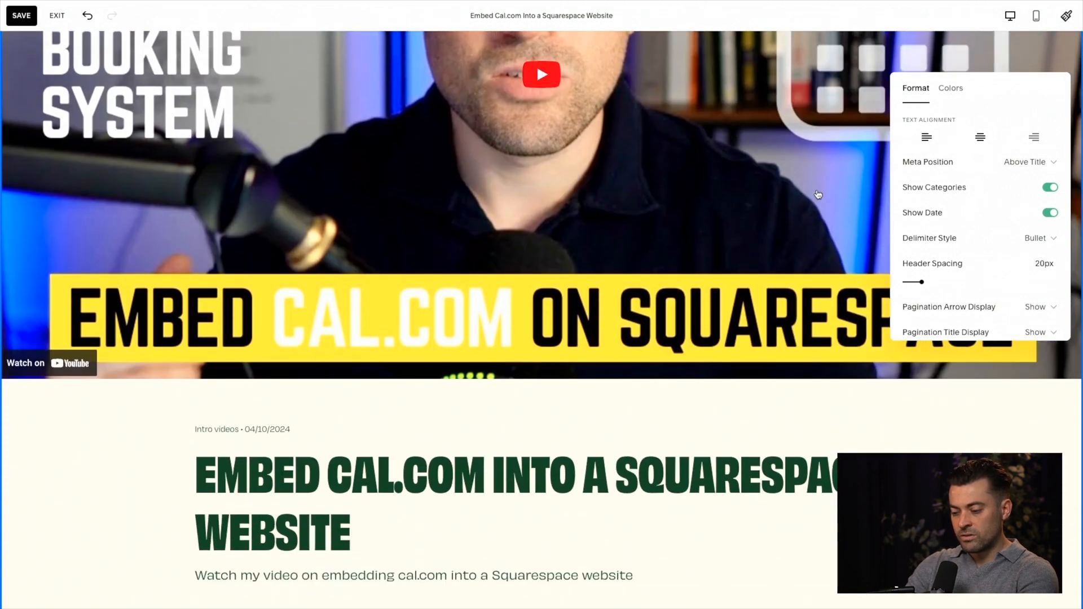
# Step: Set the section's meta position to Below Title
pyautogui.click(1029, 173)
pyautogui.click(949, 228)
pyautogui.click(977, 170)
pyautogui.click(988, 187)
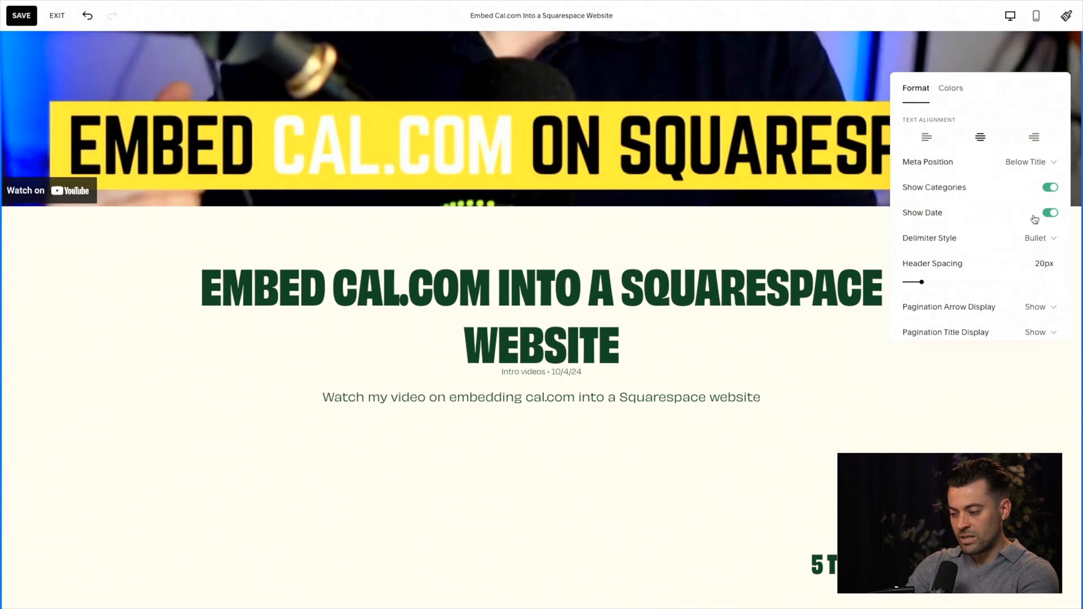
# Step: Turn off the display of both the date and the categories on the video page
pyautogui.click(1051, 214)
pyautogui.click(1052, 216)
pyautogui.click(1052, 216)
pyautogui.click(1050, 190)
pyautogui.click(1050, 190)
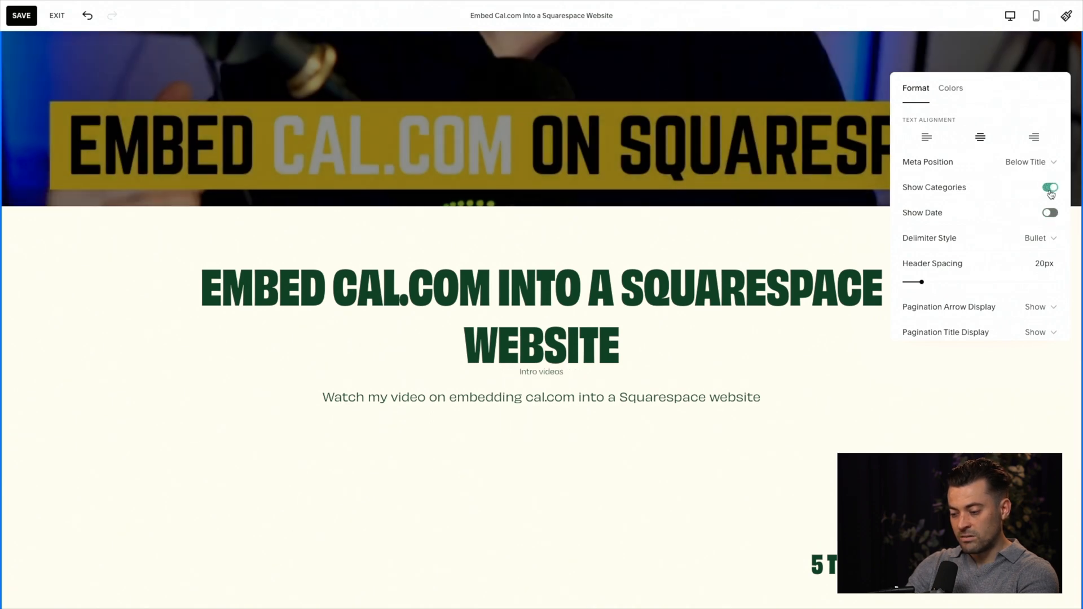
pyautogui.click(1051, 216)
pyautogui.click(1052, 217)
pyautogui.click(1050, 191)
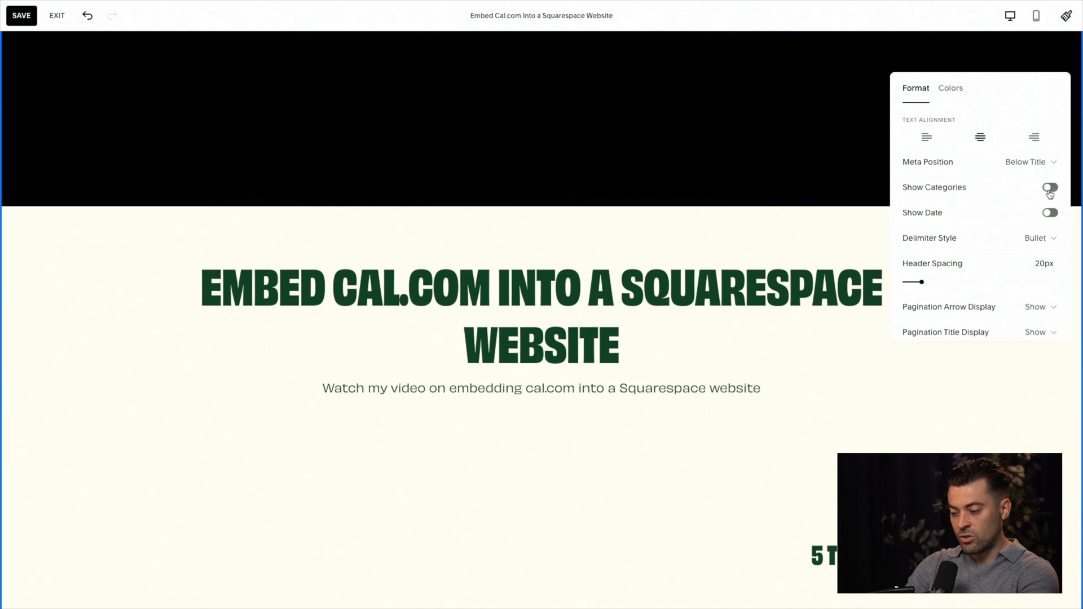
# Step: Set both the pagination arrow display and the pagination title display to Hide
pyautogui.scroll(-1, 1033, 254)
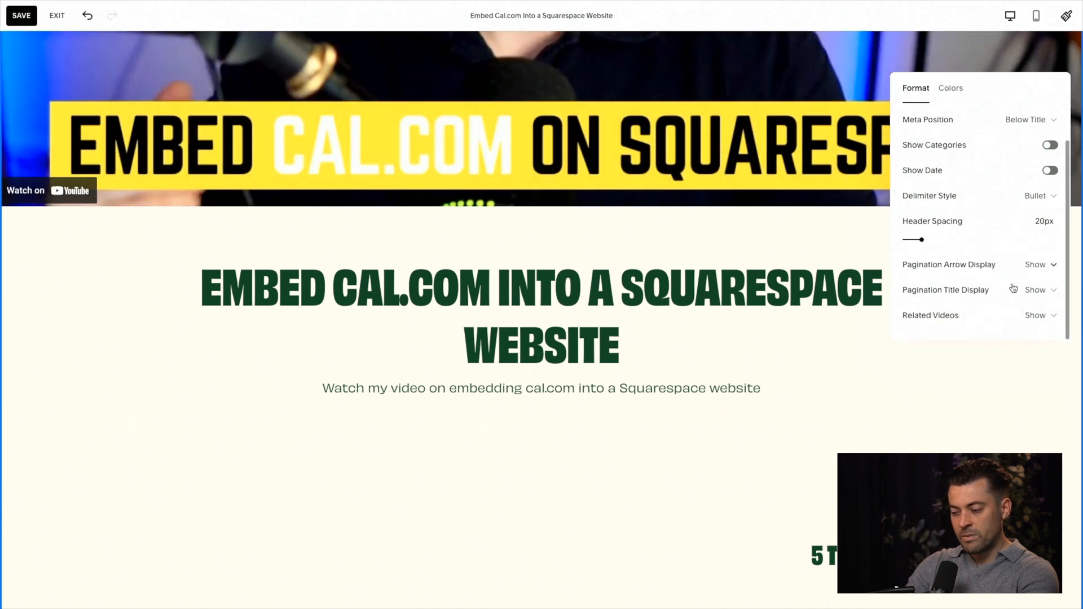
pyautogui.click(989, 269)
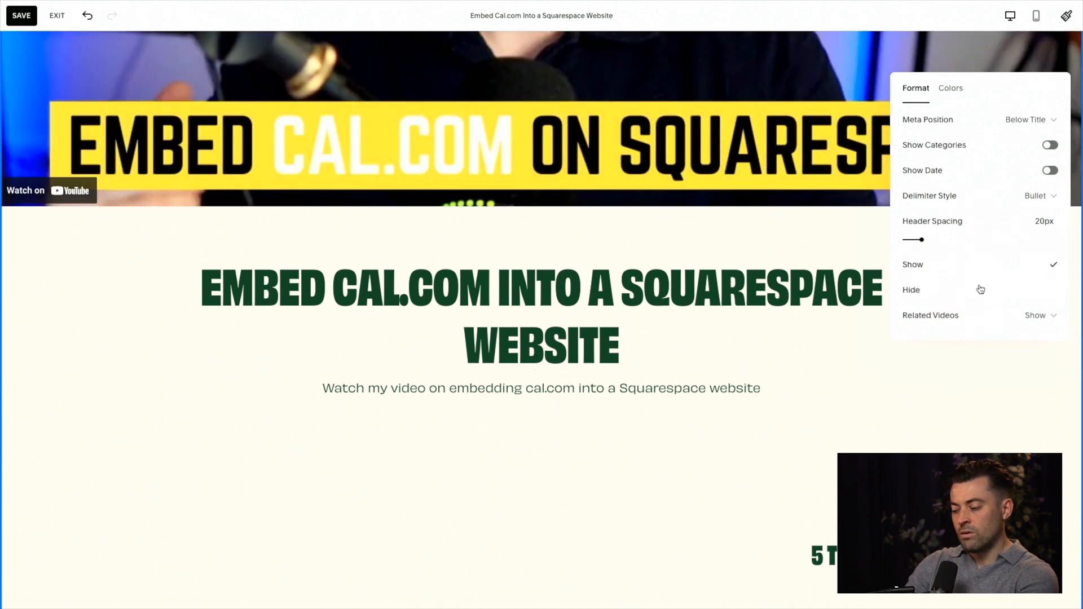
pyautogui.click(981, 290)
pyautogui.click(1032, 291)
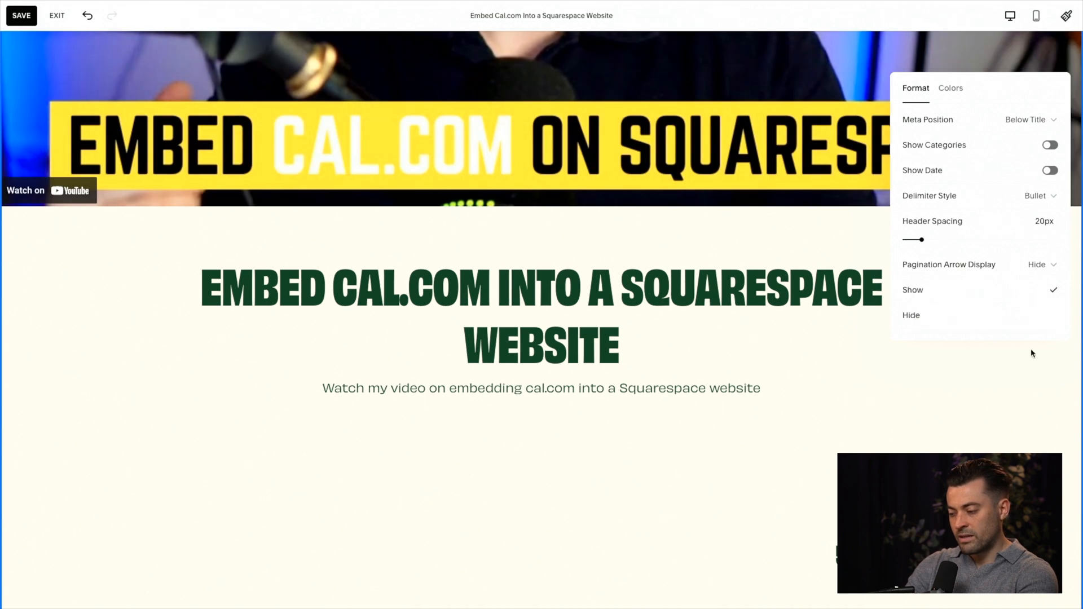
pyautogui.click(1033, 316)
# Step: Try the Hide option for the related videos and return the setting to Show
pyautogui.click(1036, 320)
pyautogui.click(996, 313)
pyautogui.click(1006, 311)
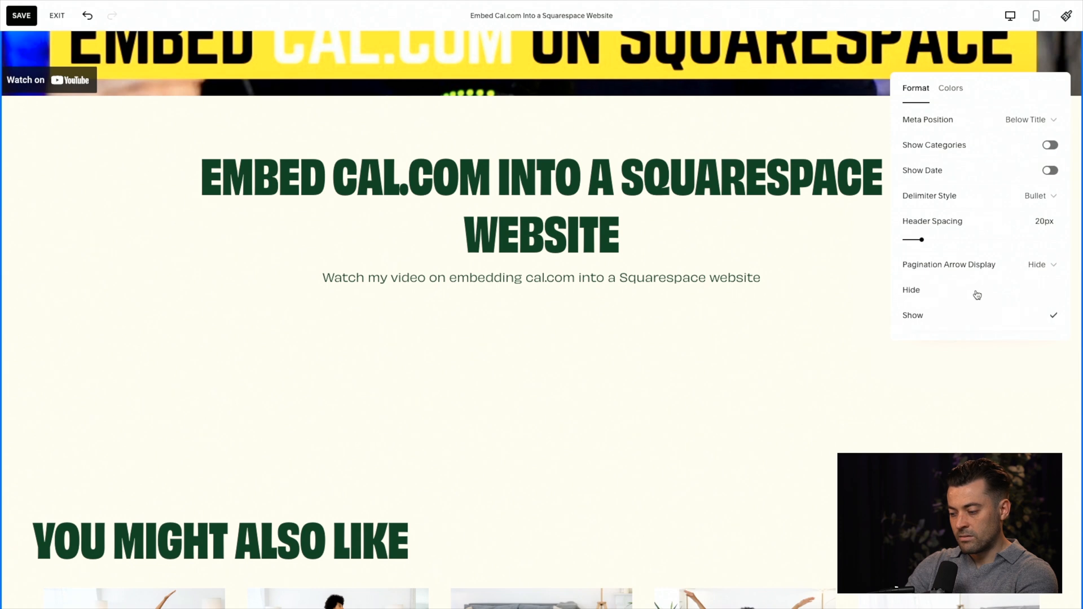
pyautogui.click(982, 294)
pyautogui.click(1010, 316)
pyautogui.click(986, 342)
# Step: Set the pagination title display and the pagination arrow display back to Show
pyautogui.click(1035, 290)
pyautogui.click(1015, 269)
pyautogui.click(996, 251)
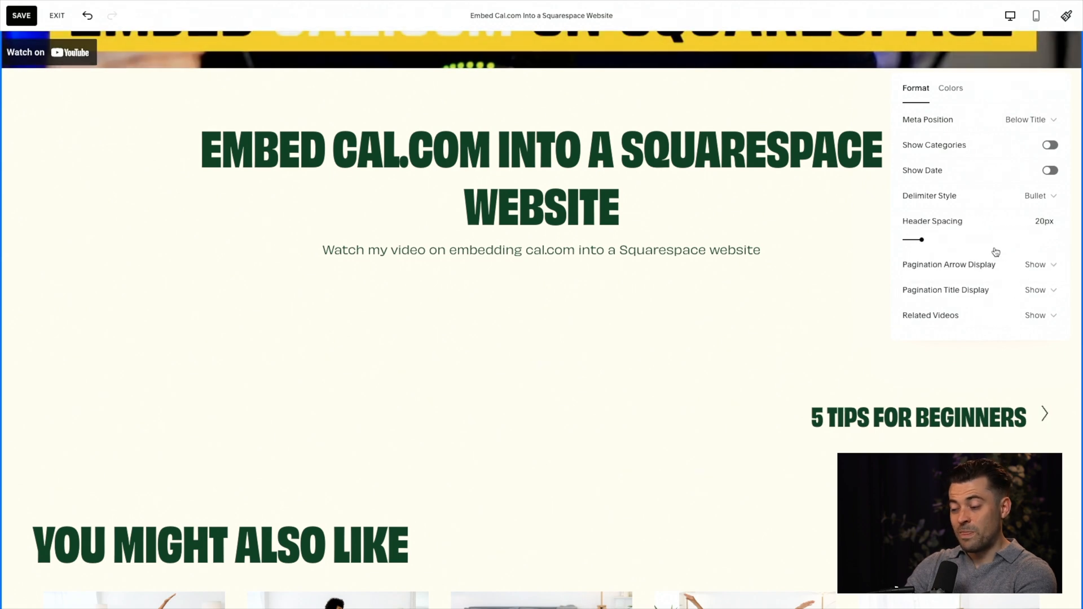
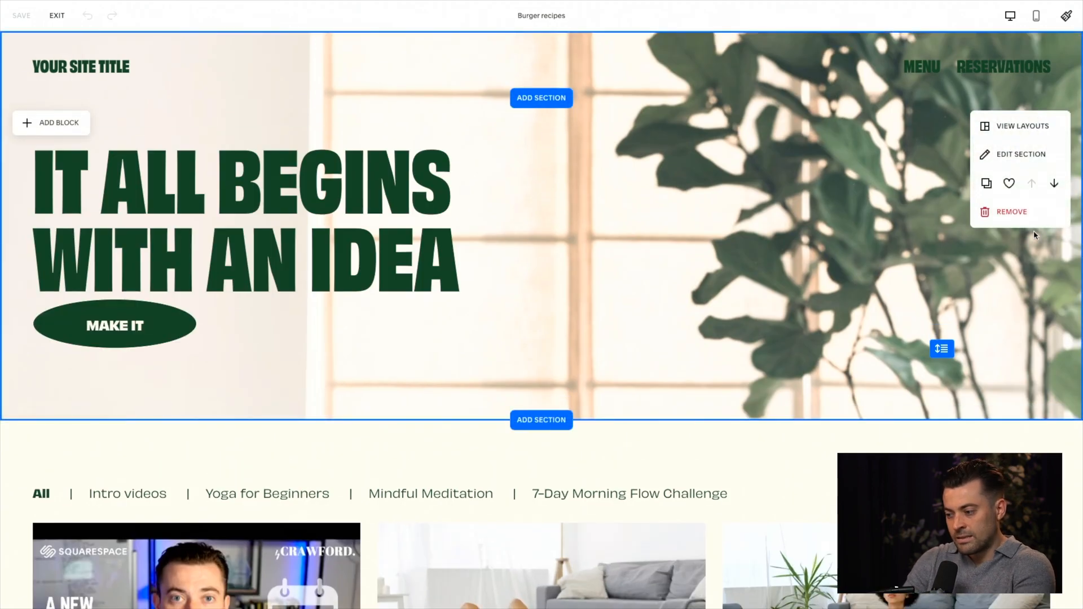
# Step: Try removing the banner section above the videos and undo the removal
pyautogui.click(1044, 220)
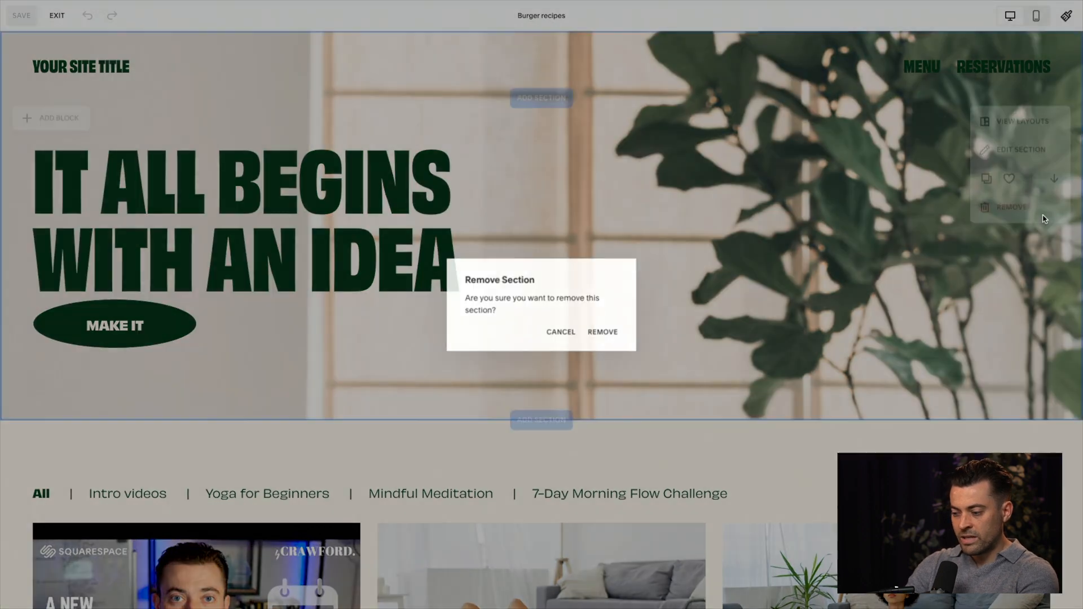
pyautogui.click(603, 332)
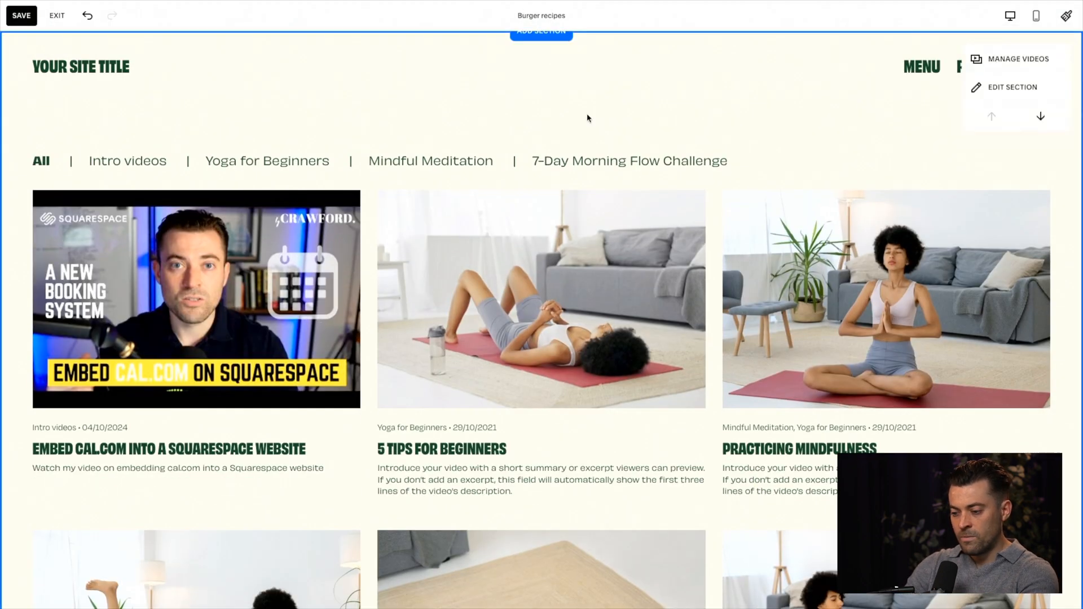
pyautogui.moveTo(543, 76)
pyautogui.moveTo(535, 118)
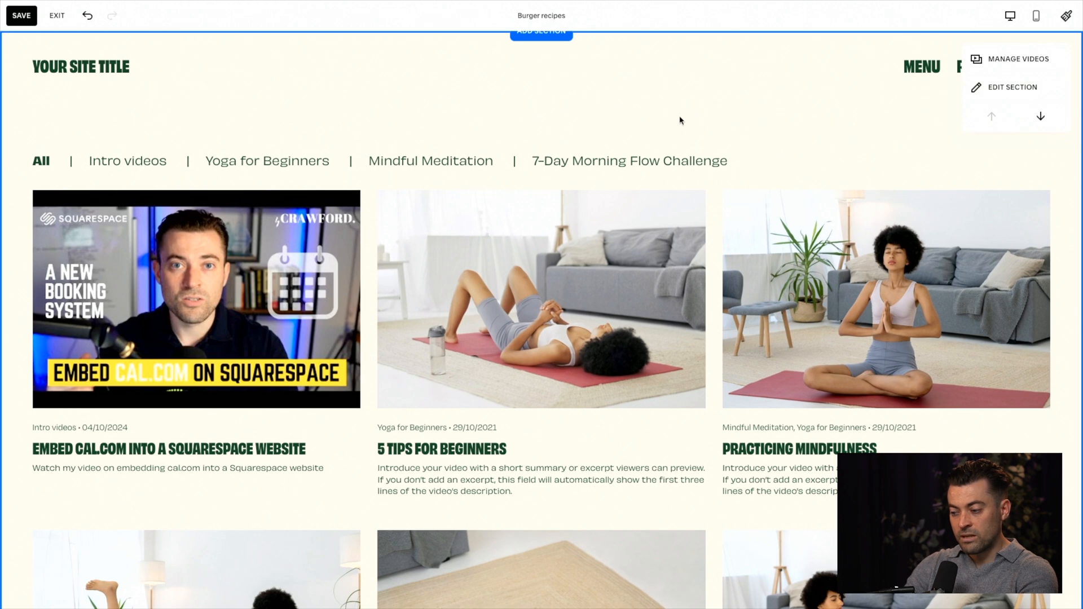
pyautogui.click(87, 15)
pyautogui.moveTo(597, 179)
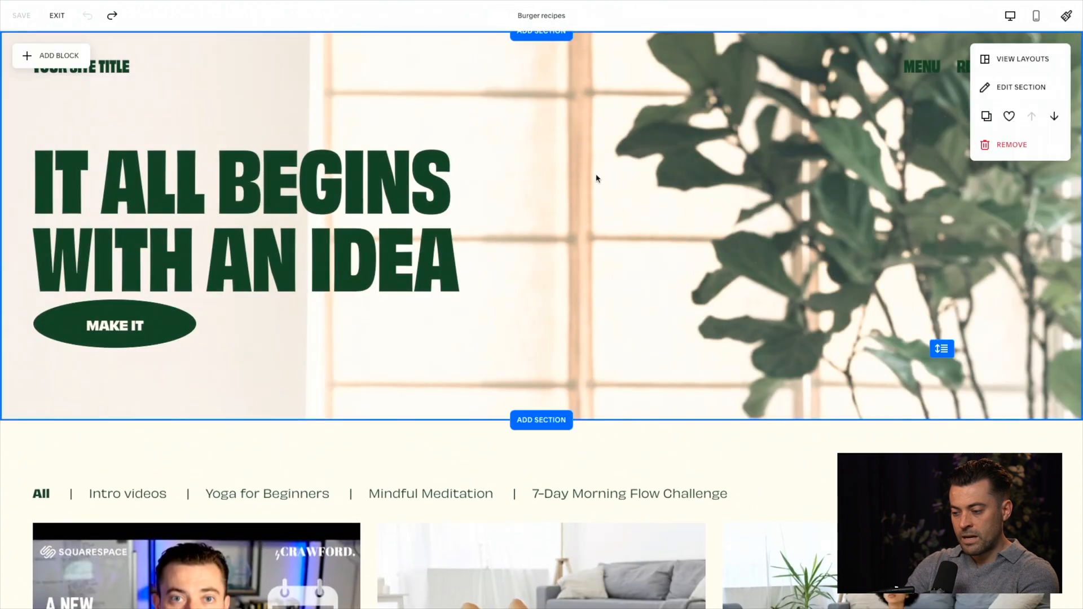
# Step: Replace the banner section's background with a free stock image of people sharing burgers and fries
pyautogui.click(1020, 90)
pyautogui.click(953, 117)
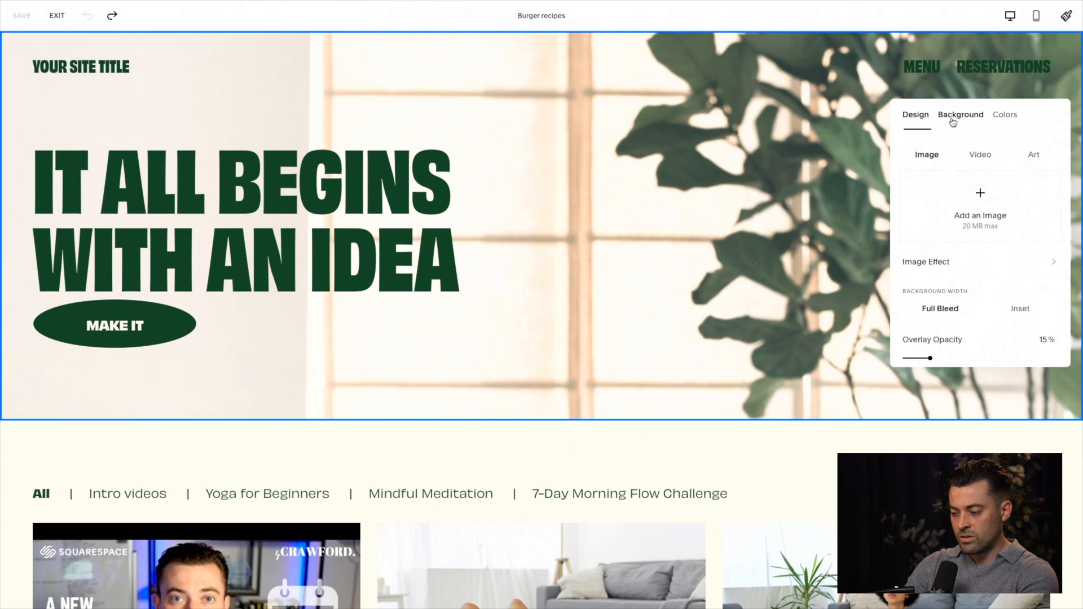
pyautogui.click(924, 269)
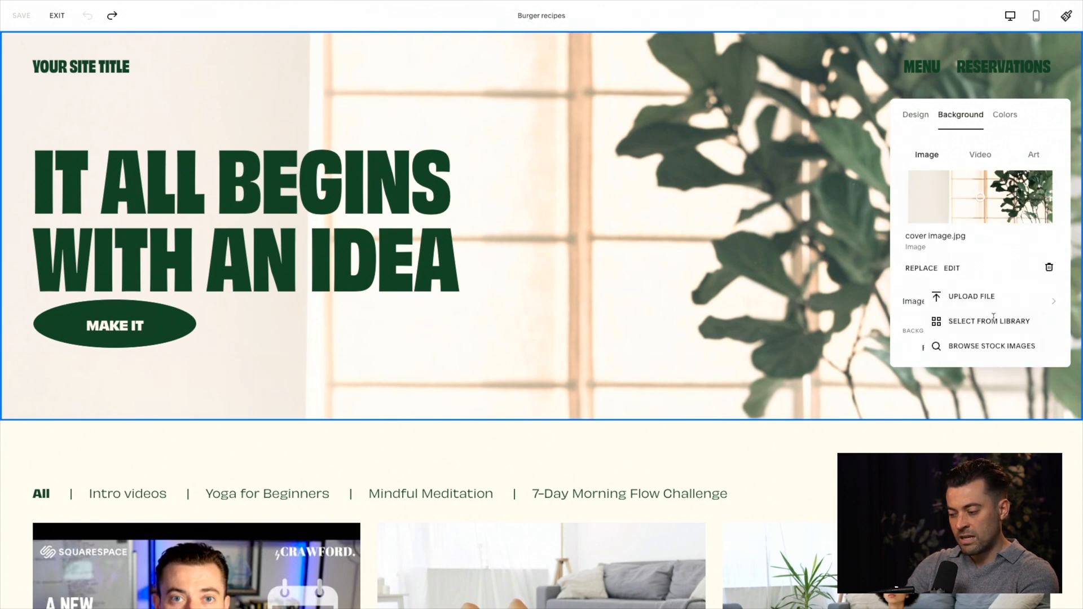
pyautogui.click(992, 345)
pyautogui.write('burgers')
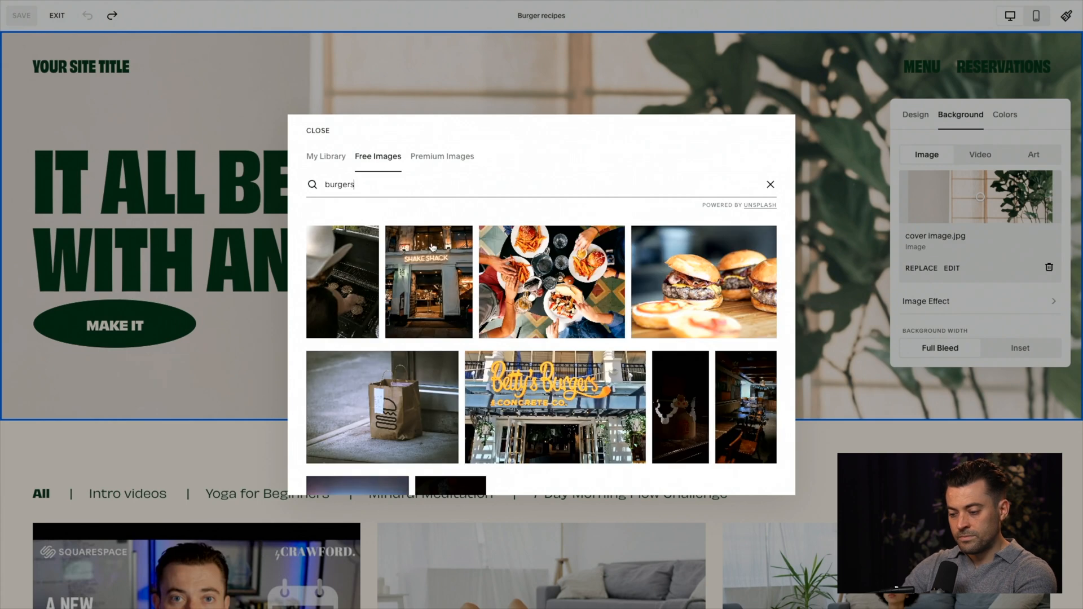
pyautogui.click(528, 269)
pyautogui.click(463, 446)
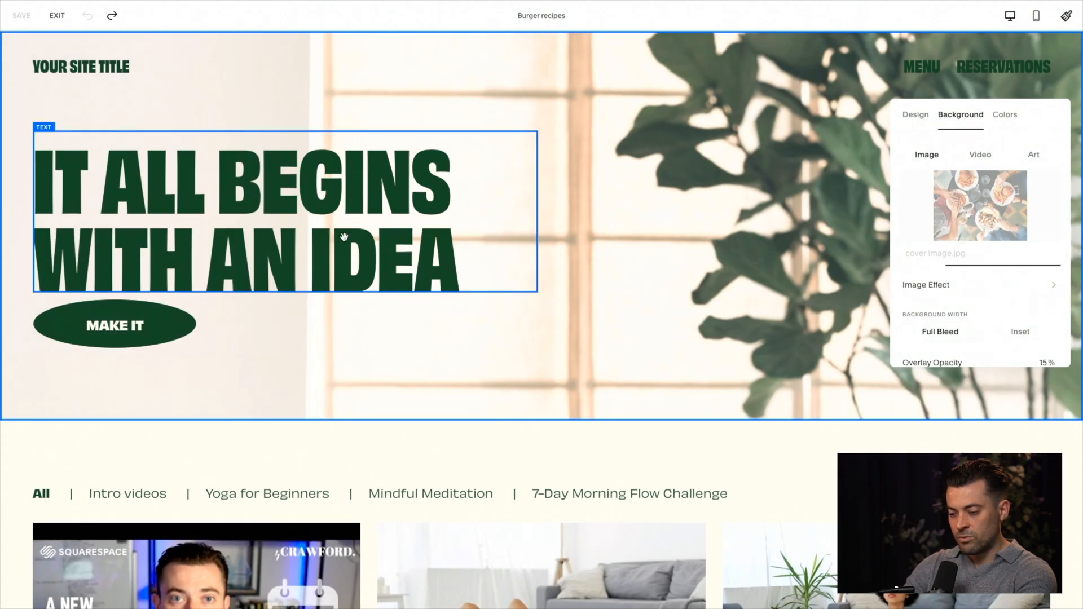
# Step: Apply the Darkest 1 color theme to the banner section
pyautogui.click(1010, 118)
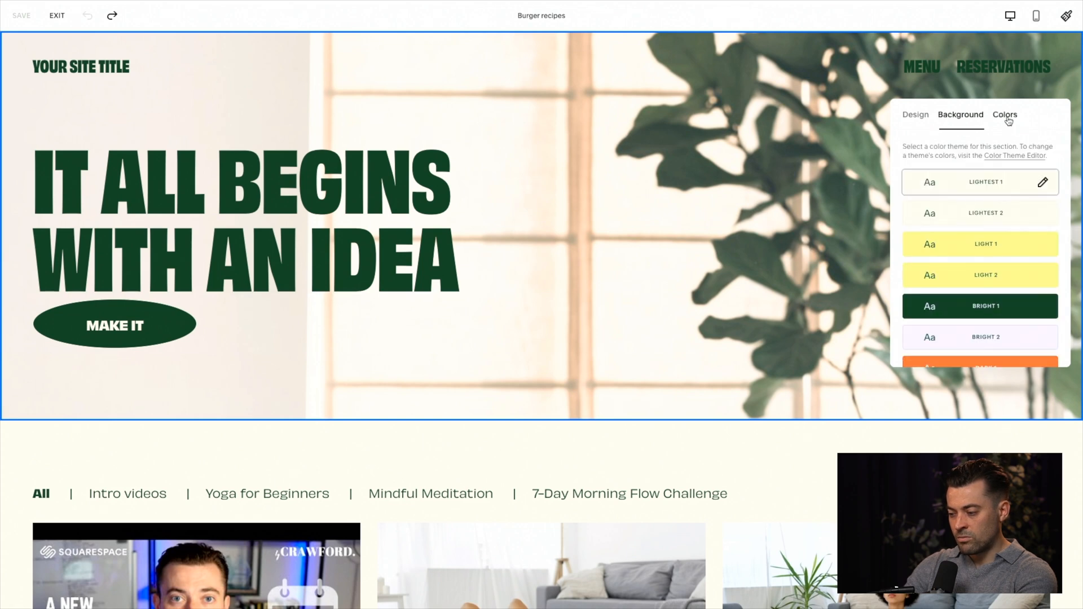
pyautogui.scroll(-2, 1014, 209)
pyautogui.click(1002, 284)
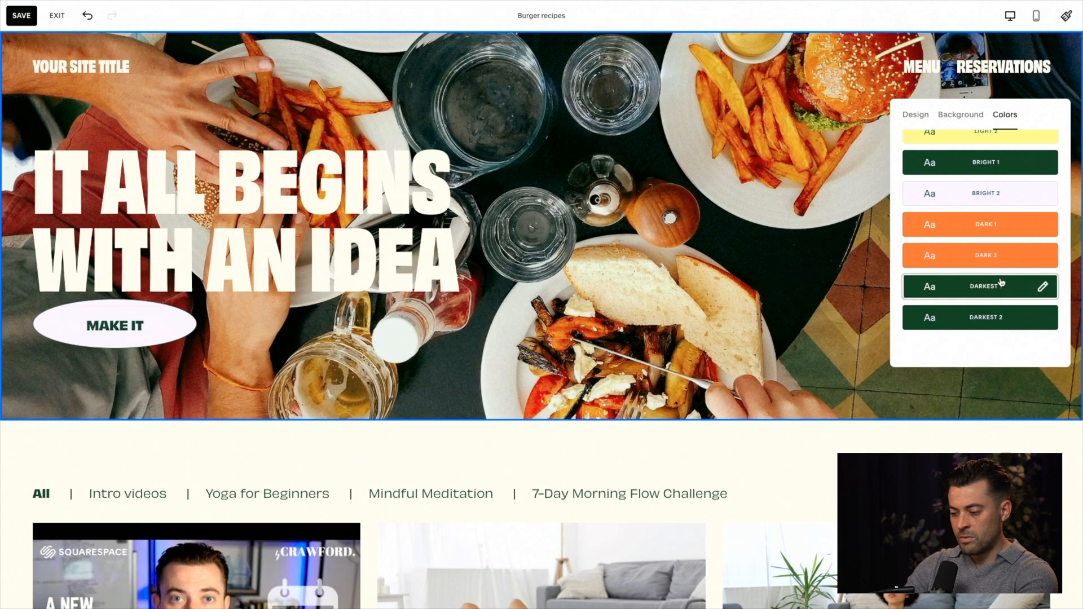
# Step: Increase the overlay opacity on the banner's background image
pyautogui.click(961, 115)
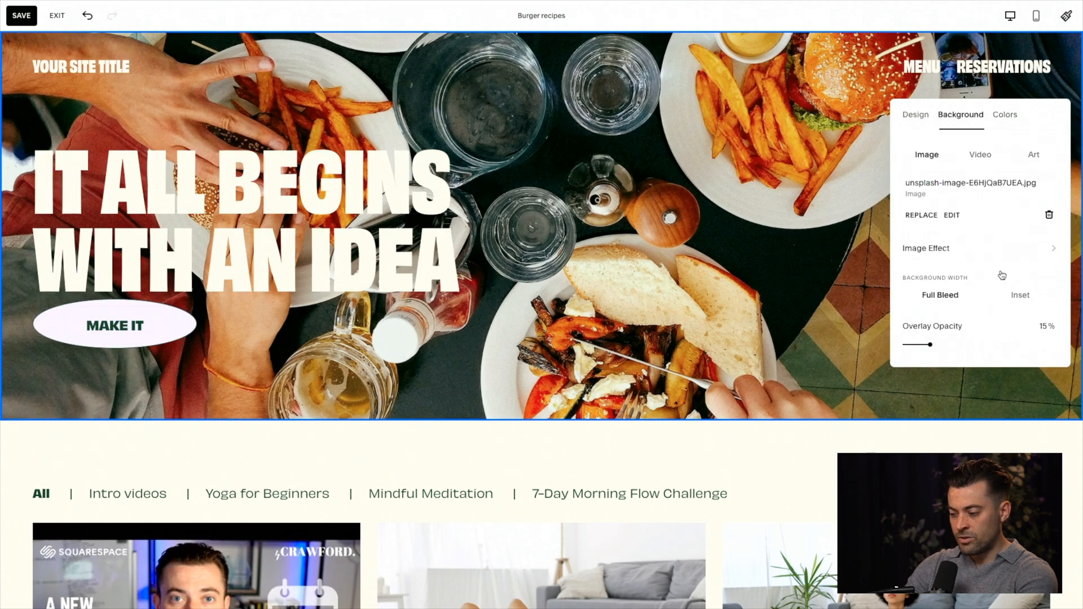
pyautogui.scroll(-2, 978, 320)
pyautogui.moveTo(963, 342); pyautogui.dragTo(981, 341)
pyautogui.click(338, 265)
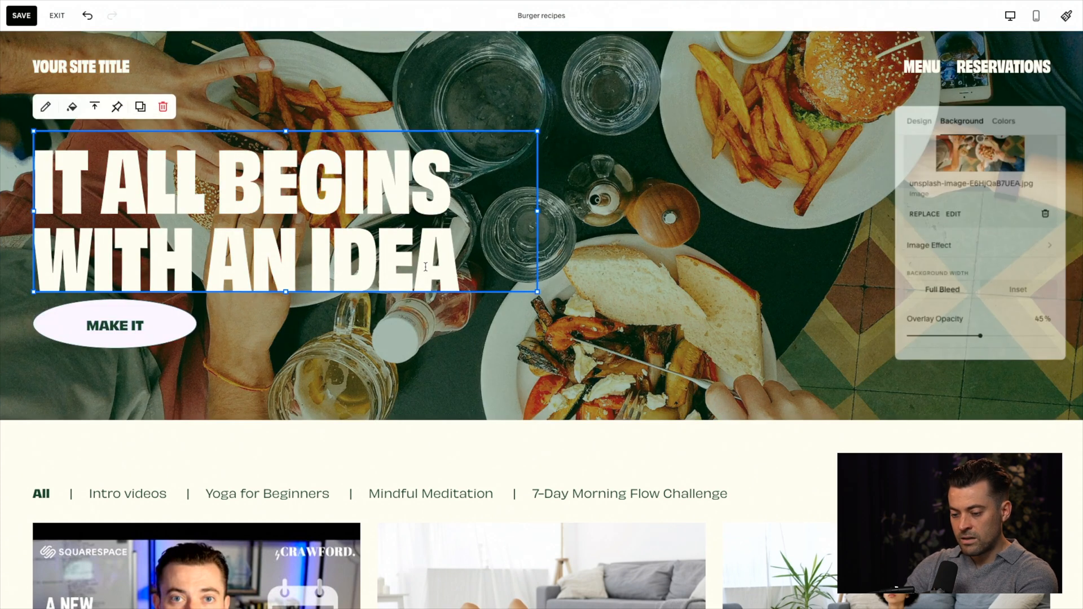
# Step: Stretch the MAKE IT button's block downward and set the button's sizing to Fit
pyautogui.click(128, 316)
pyautogui.moveTo(115, 348); pyautogui.dragTo(115, 376)
pyautogui.doubleClick(123, 338)
pyautogui.click(274, 314)
pyautogui.click(313, 365)
pyautogui.click(288, 378)
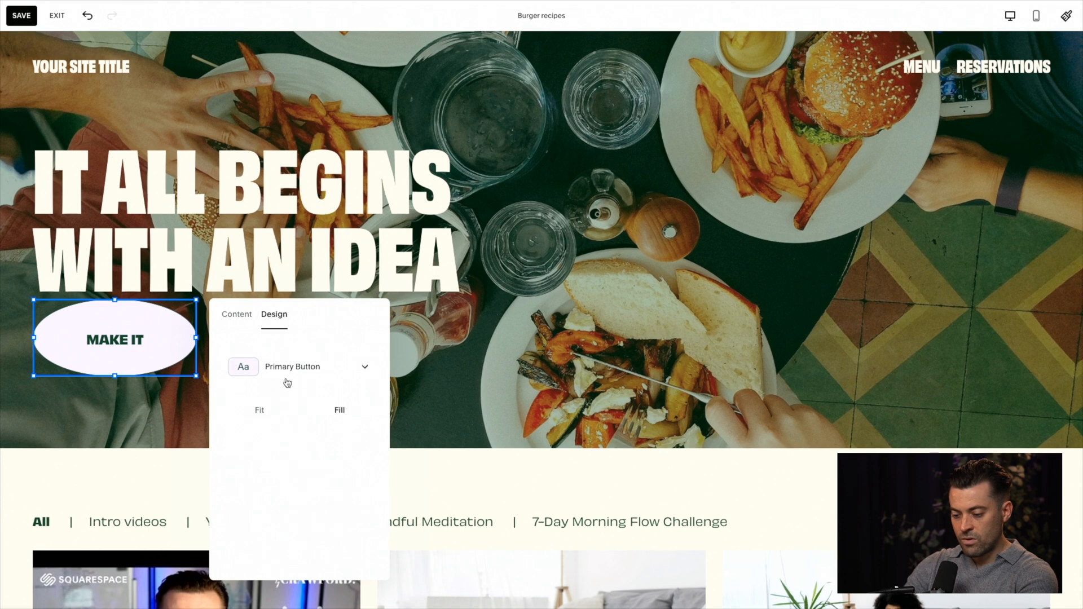
pyautogui.click(260, 410)
pyautogui.click(466, 356)
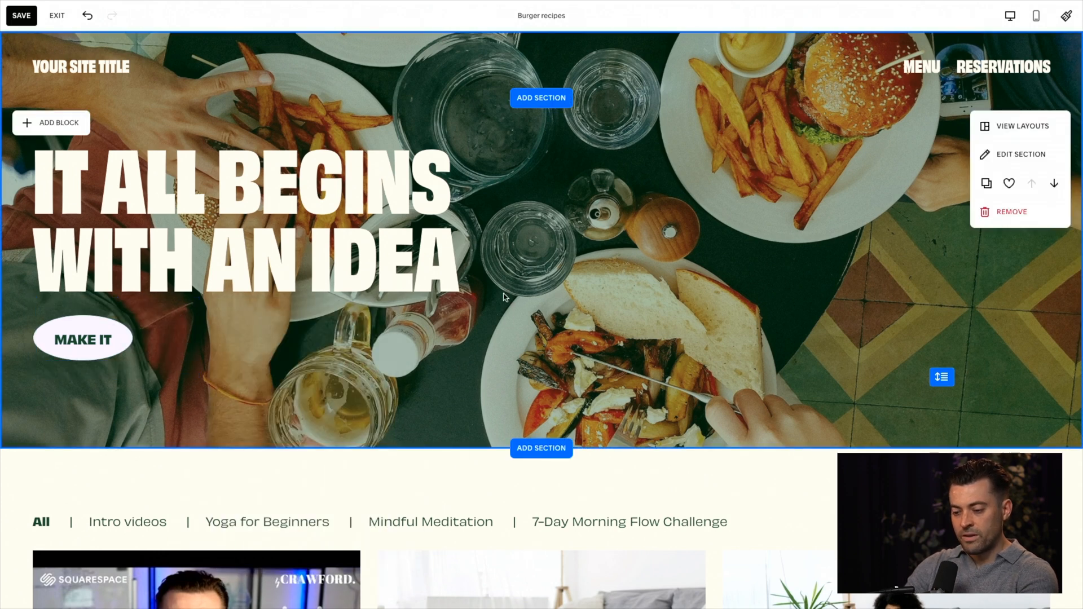
# Step: Replace the word BEGINS in the banner heading with BURGERS
pyautogui.doubleClick(361, 189)
pyautogui.write('BURGE')
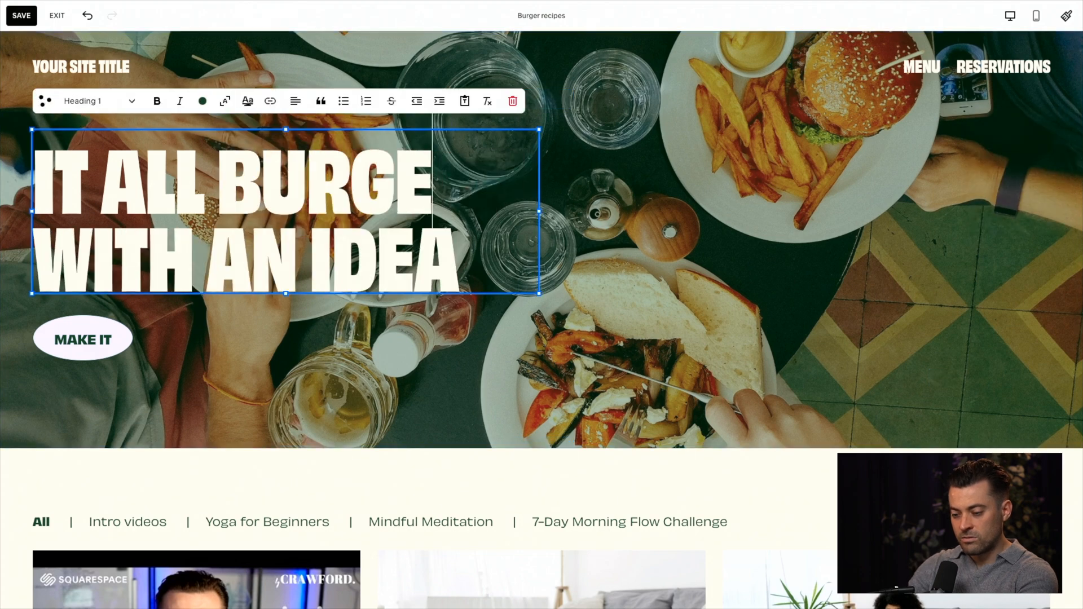
pyautogui.write('RS')
pyautogui.click(703, 235)
# Step: Set the video grid to three columns with 49px horizontal spacing and 43px vertical spacing
pyautogui.scroll(-2, 704, 235)
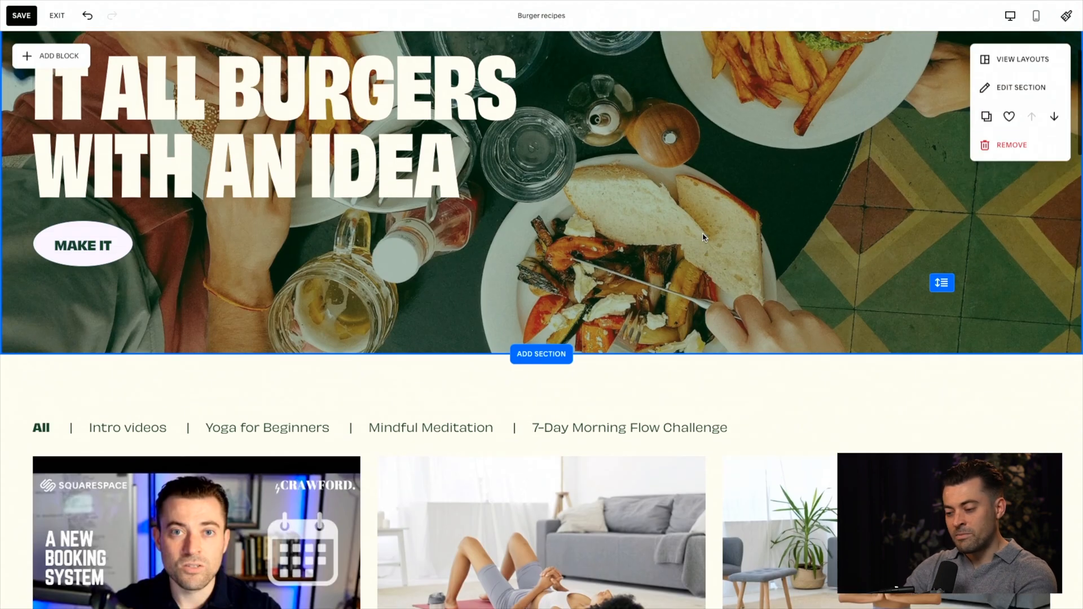
pyautogui.scroll(-3, 705, 236)
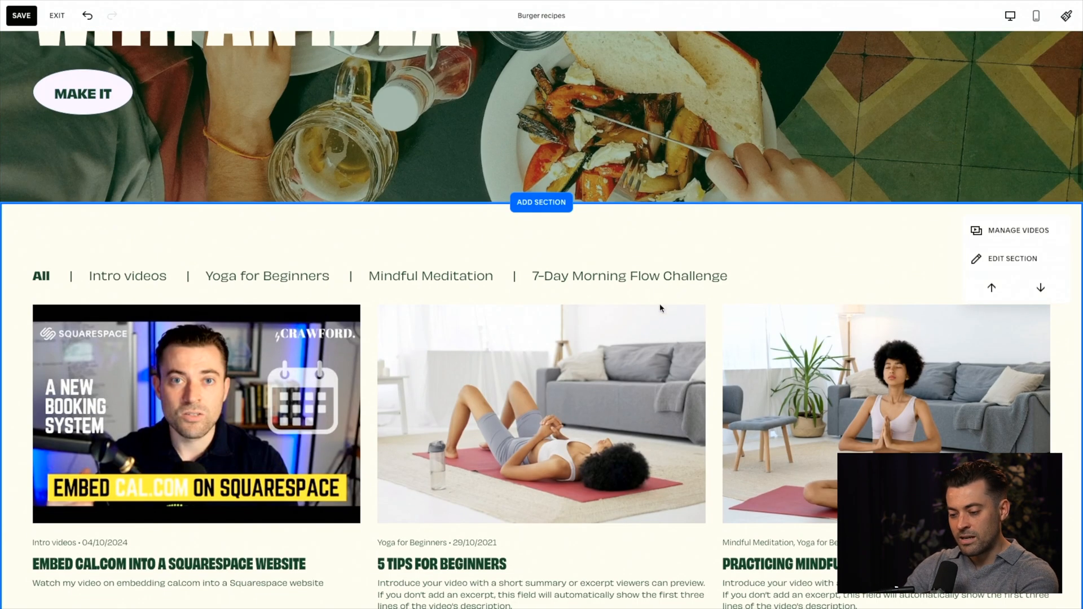
pyautogui.scroll(5, 641, 331)
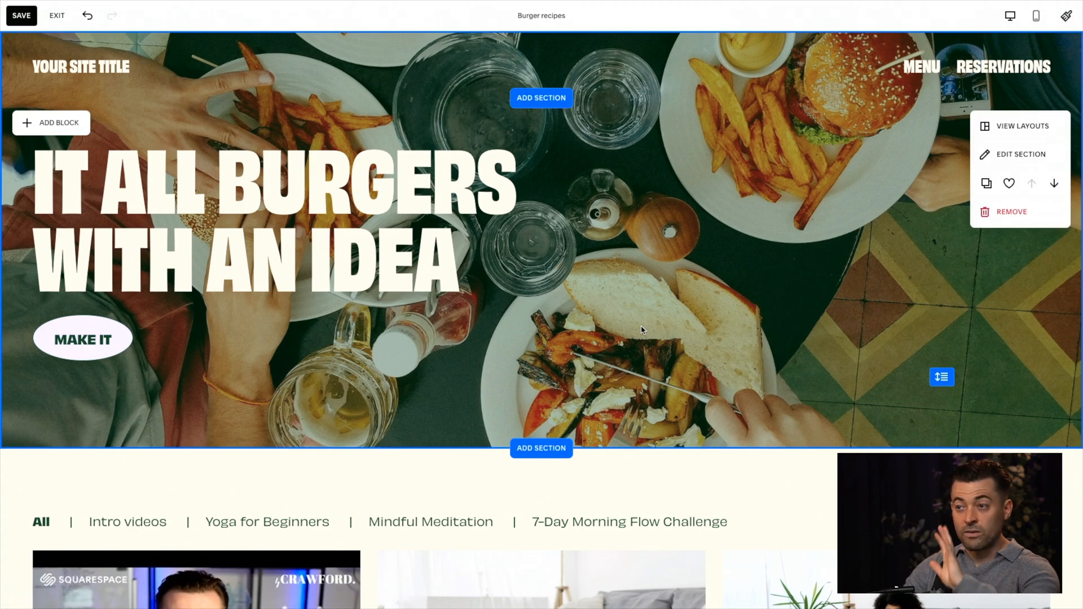
pyautogui.scroll(-5, 642, 331)
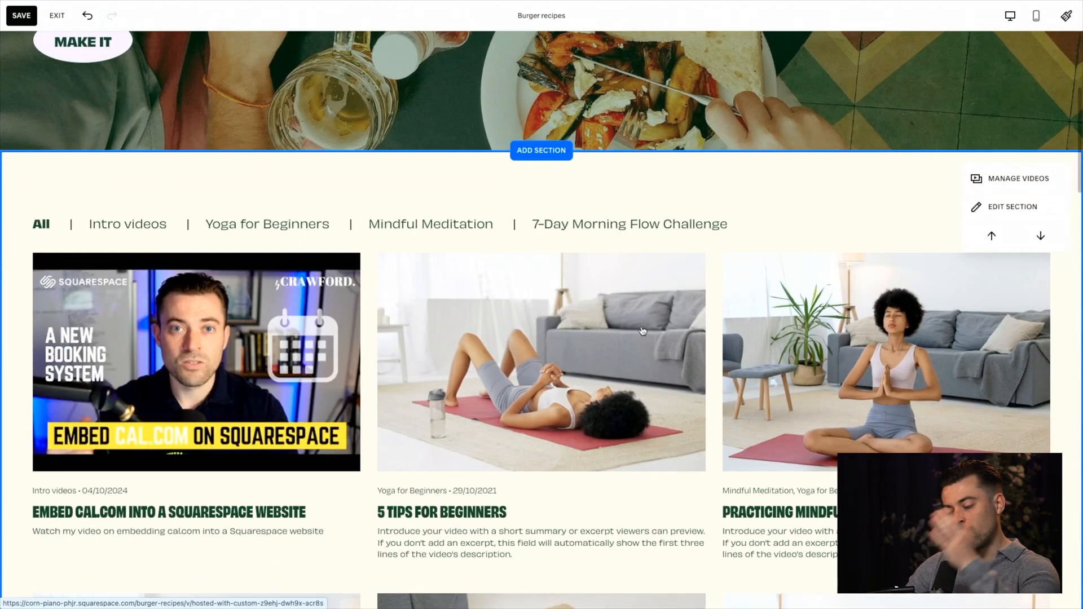
pyautogui.scroll(-2, 642, 331)
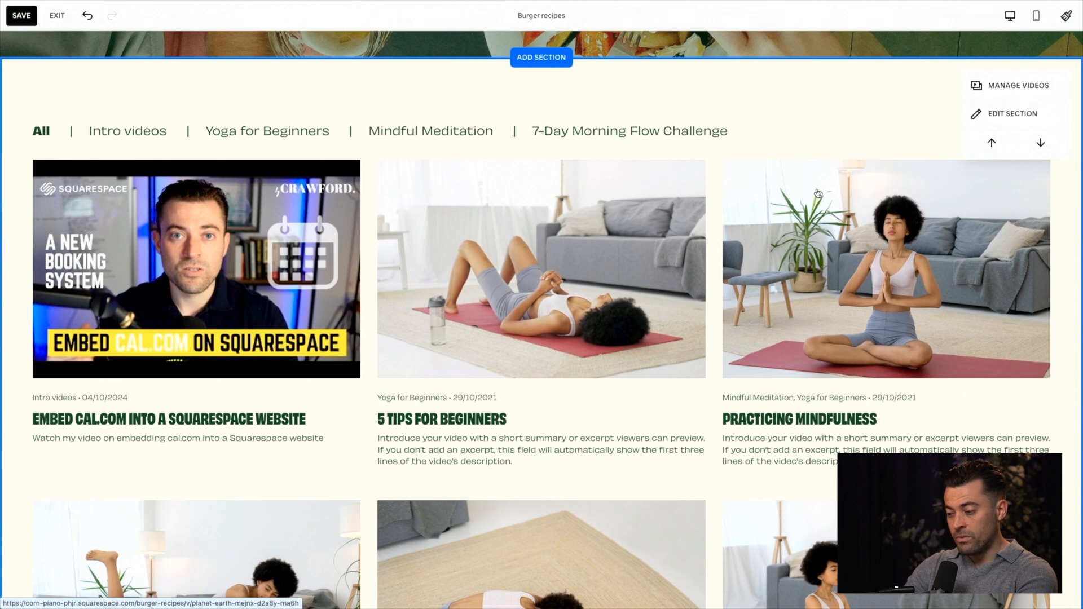
pyautogui.click(1015, 115)
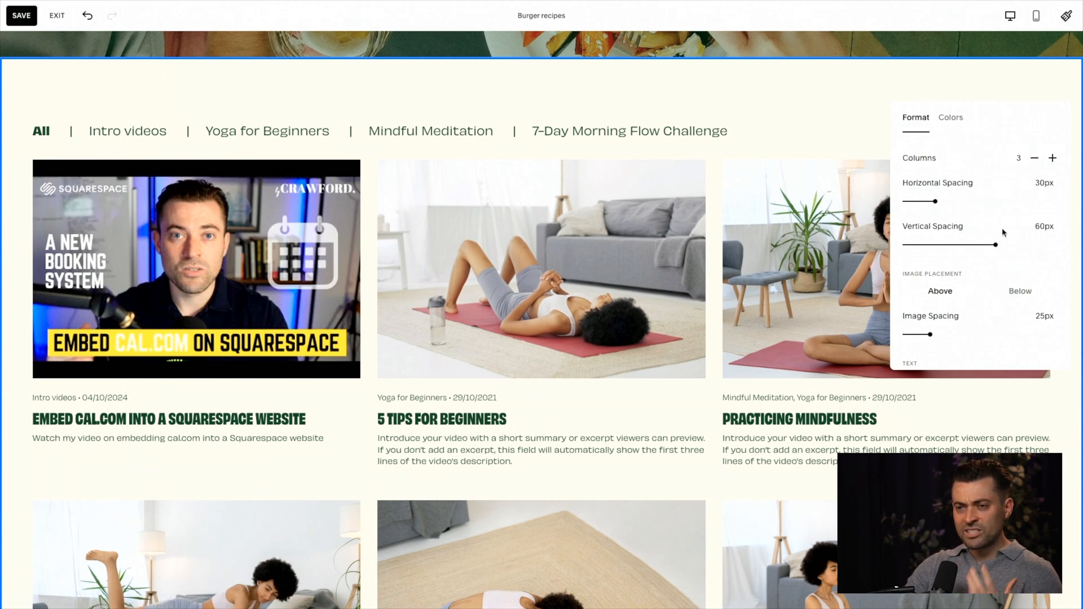
pyautogui.click(1034, 159)
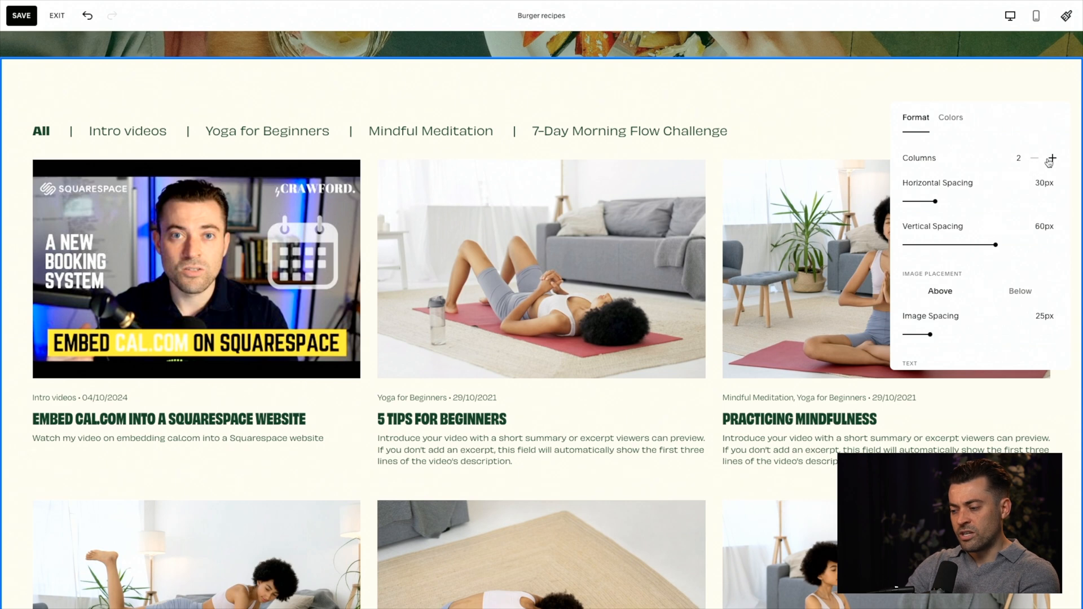
pyautogui.click(1052, 158)
pyautogui.moveTo(959, 202)
pyautogui.mouseDown()
pyautogui.moveTo(992, 201)
pyautogui.moveTo(954, 205)
pyautogui.mouseUp()
pyautogui.moveTo(958, 246)
pyautogui.mouseDown()
pyautogui.moveTo(932, 244)
pyautogui.moveTo(970, 245)
pyautogui.mouseUp()
# Step: Try placing the video thumbnails below their text and return the image placement to Above
pyautogui.scroll(-1, 948, 283)
pyautogui.click(1013, 265)
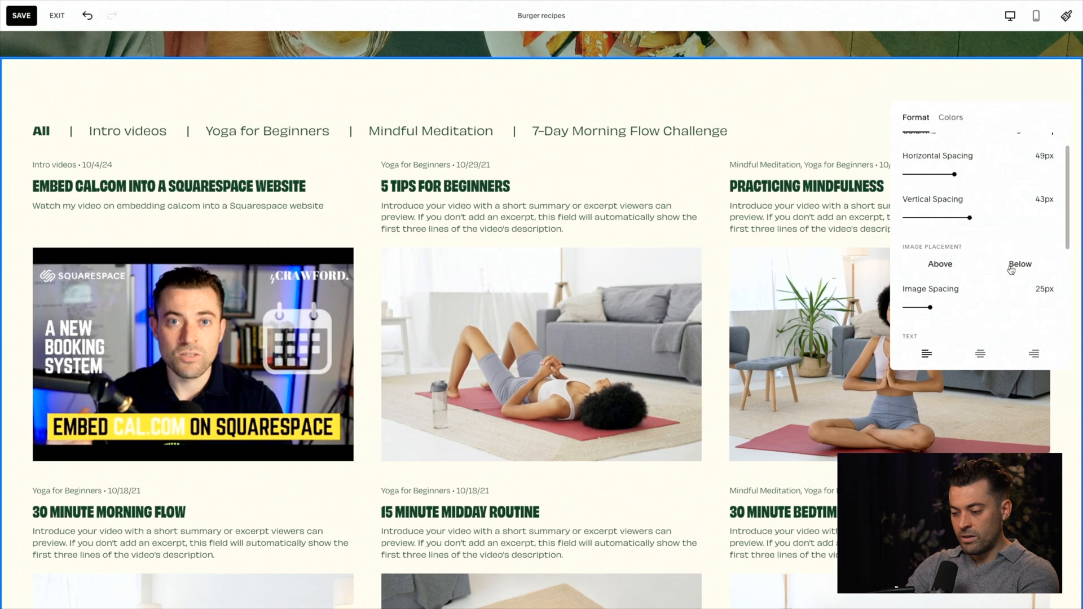
pyautogui.click(954, 266)
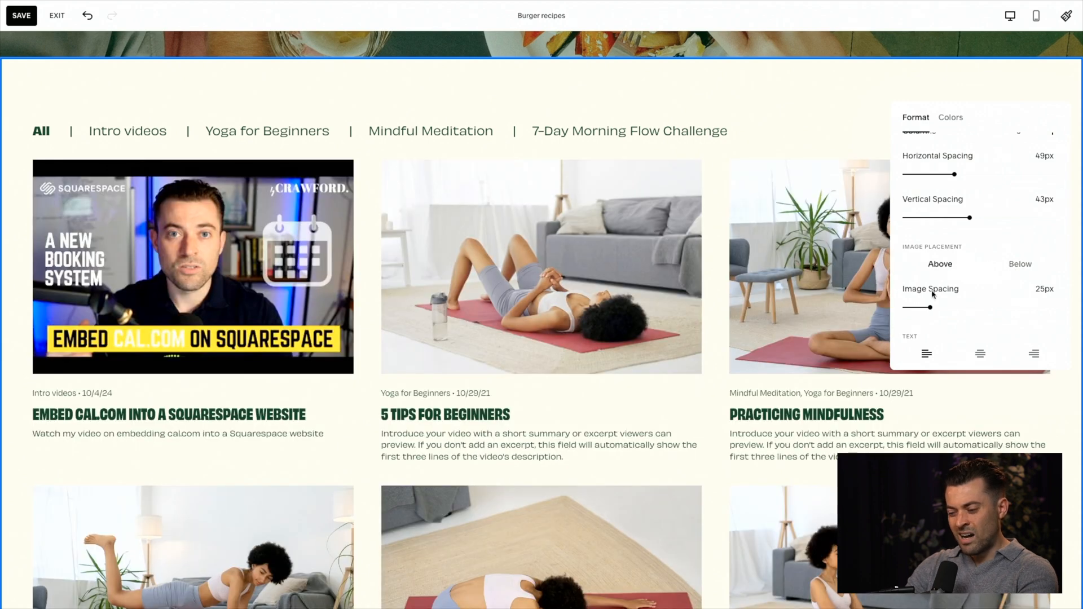
pyautogui.click(1017, 265)
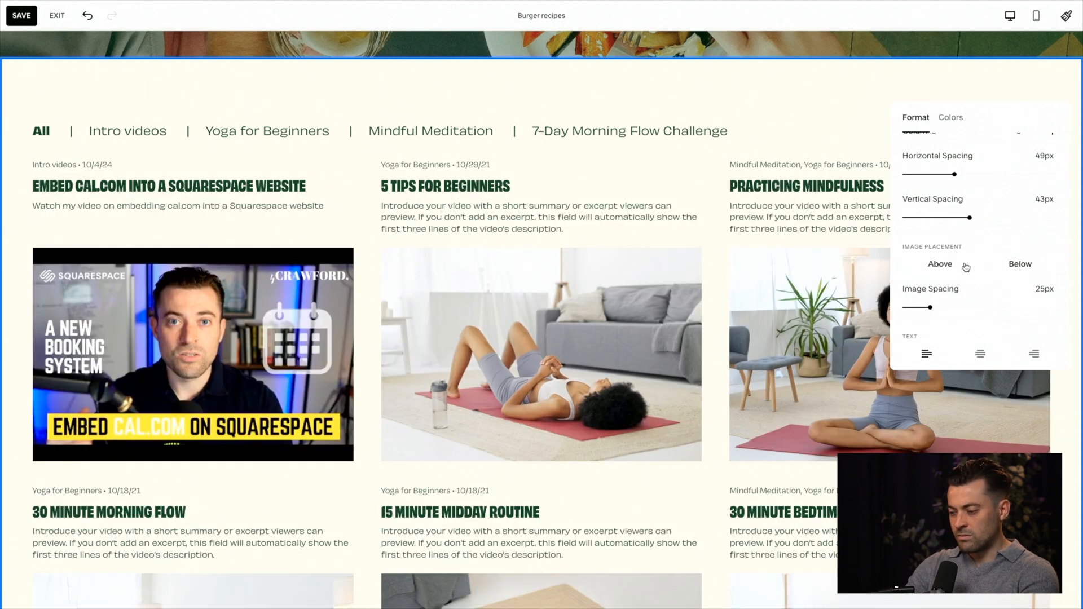
pyautogui.click(939, 273)
# Step: Set the image spacing of the video grid to 36px and center the video text
pyautogui.moveTo(941, 308)
pyautogui.mouseDown()
pyautogui.moveTo(974, 308)
pyautogui.moveTo(949, 308)
pyautogui.mouseUp()
pyautogui.scroll(-2, 985, 305)
pyautogui.click(987, 299)
# Step: Turn off the excerpts in the video grid
pyautogui.scroll(-2, 988, 299)
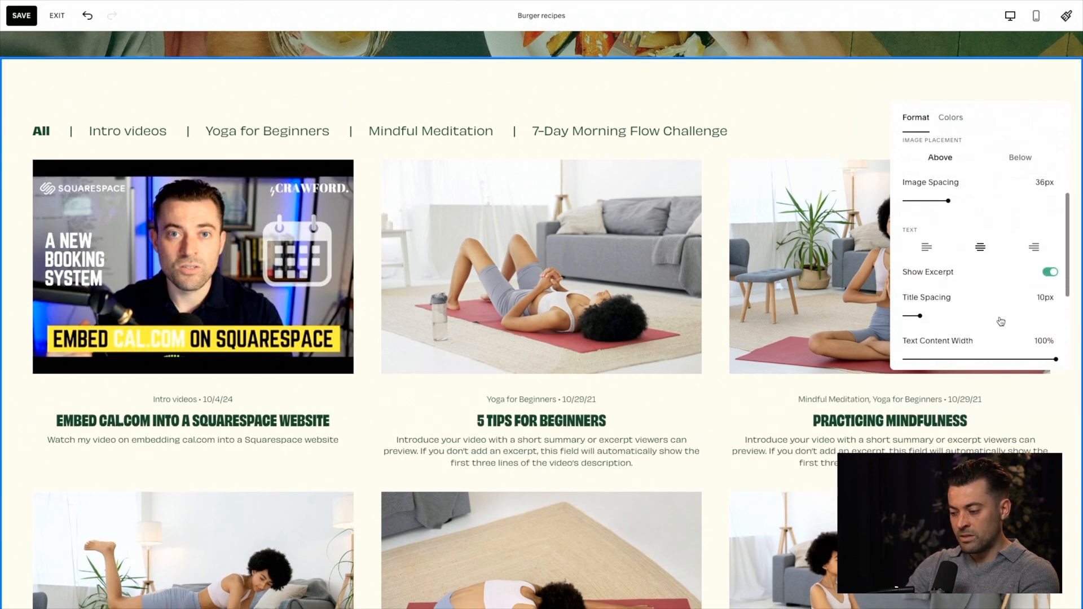
pyautogui.click(1048, 272)
pyautogui.click(1048, 272)
pyautogui.click(1048, 272)
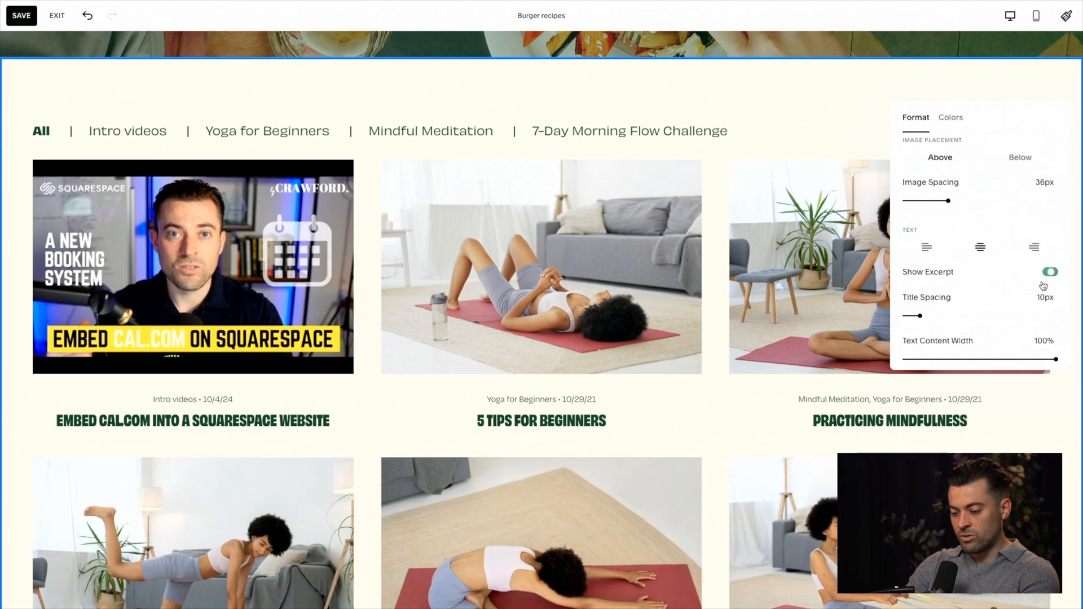
# Step: Set the title spacing of the videos to 15px and the text content width to 100%
pyautogui.scroll(-2, 976, 314)
pyautogui.moveTo(920, 255)
pyautogui.mouseDown()
pyautogui.moveTo(937, 255)
pyautogui.moveTo(927, 255)
pyautogui.mouseUp()
pyautogui.moveTo(978, 297); pyautogui.dragTo(1055, 298)
# Step: Change the categories type of the video section to Sidebar
pyautogui.scroll(-3, 1003, 308)
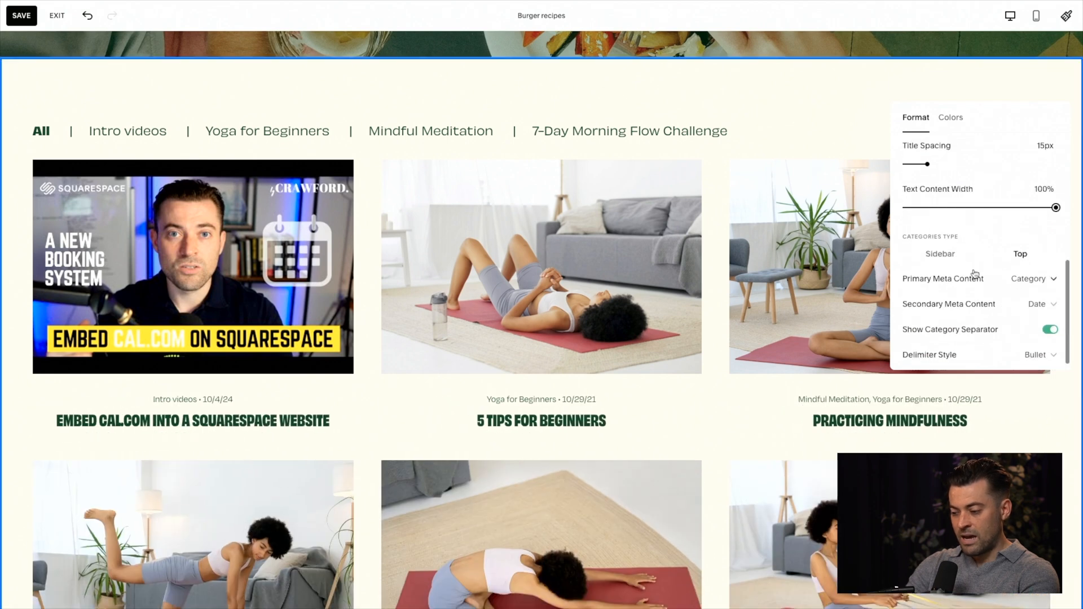
pyautogui.scroll(-1, 977, 313)
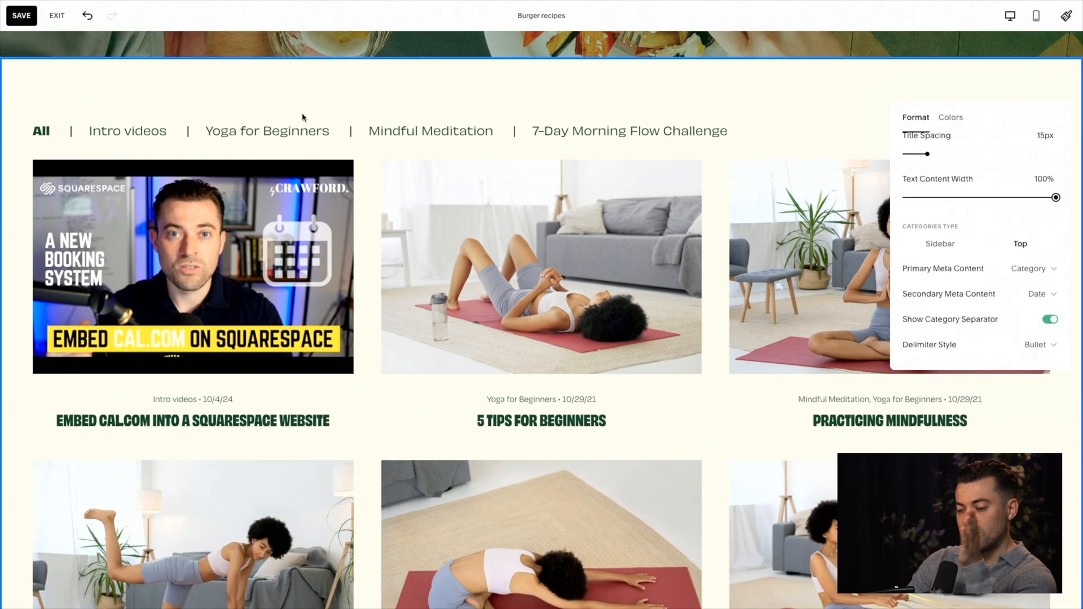
pyautogui.click(940, 243)
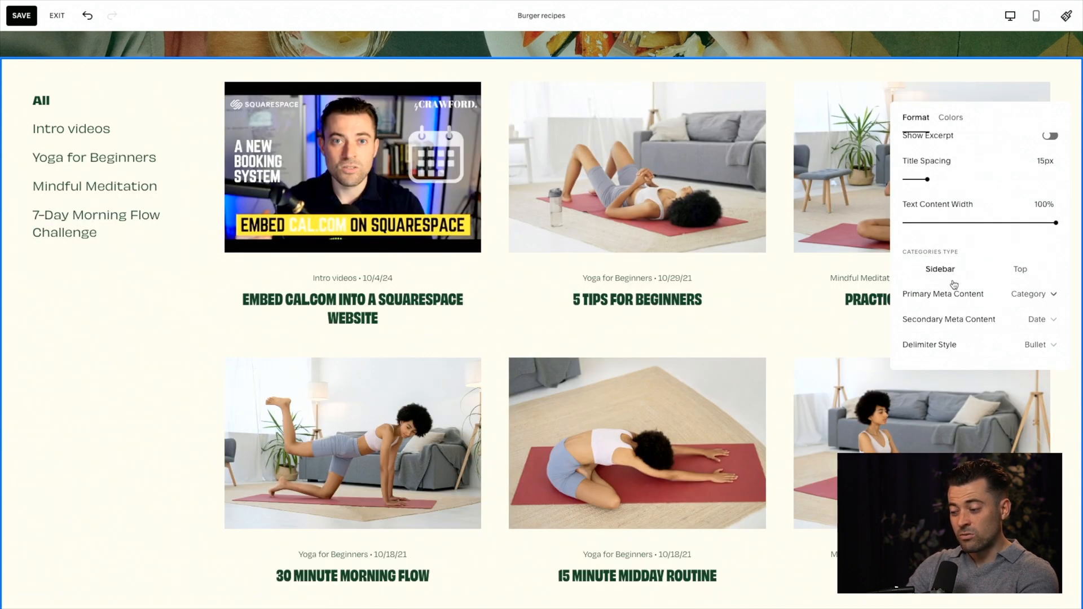
# Step: Set both the primary and the secondary meta content of the videos to None
pyautogui.click(983, 300)
pyautogui.click(965, 319)
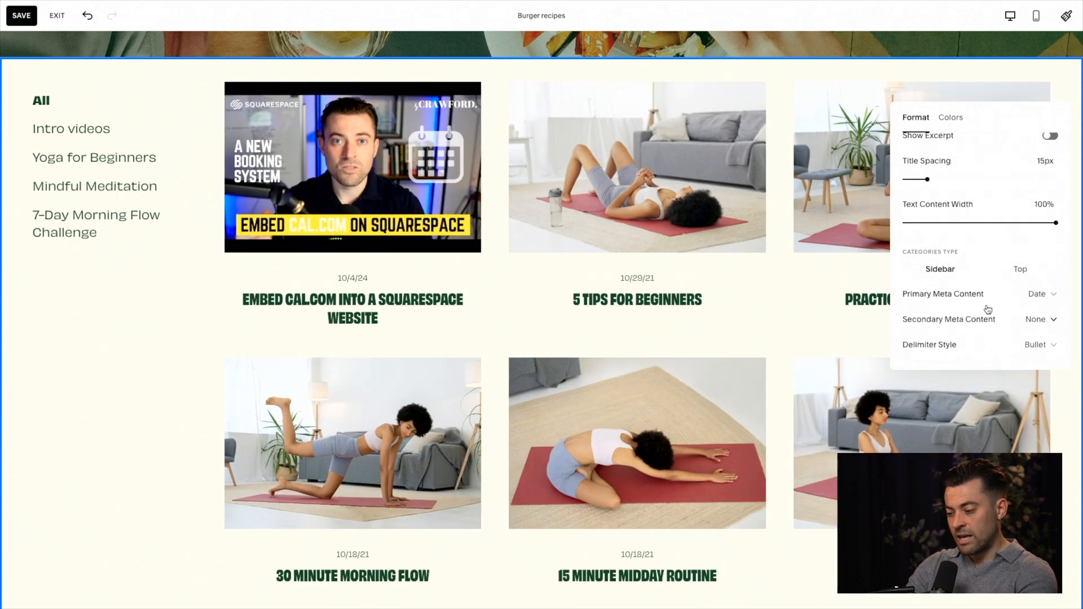
pyautogui.click(1005, 295)
pyautogui.click(965, 274)
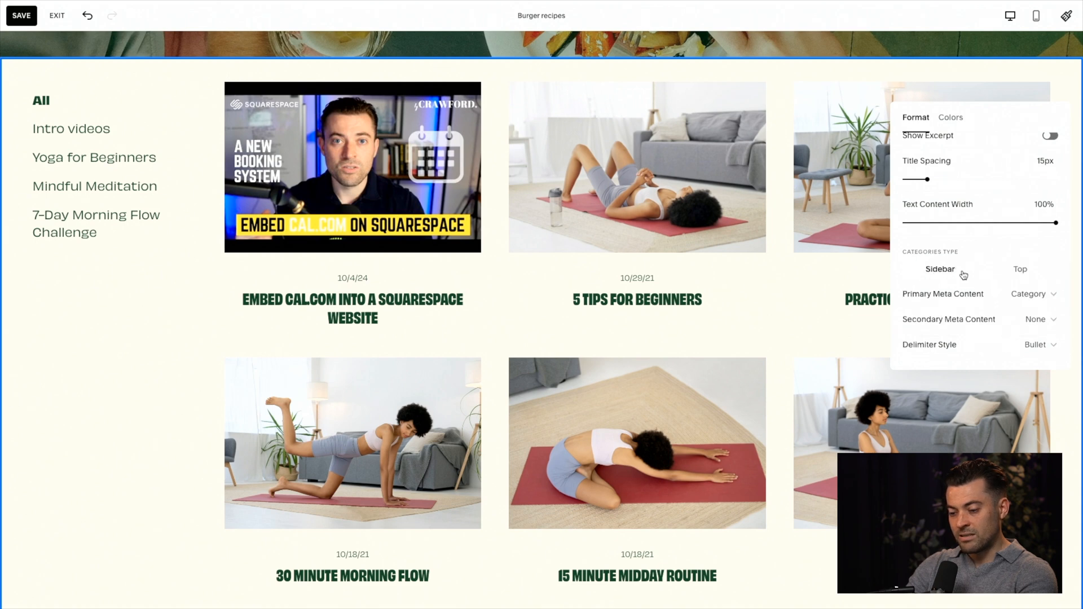
pyautogui.click(992, 298)
pyautogui.click(980, 344)
# Step: Look through the secondary meta content and delimiter style options, keeping the delimiter style at Bullet
pyautogui.click(1008, 323)
pyautogui.click(1009, 324)
pyautogui.click(996, 344)
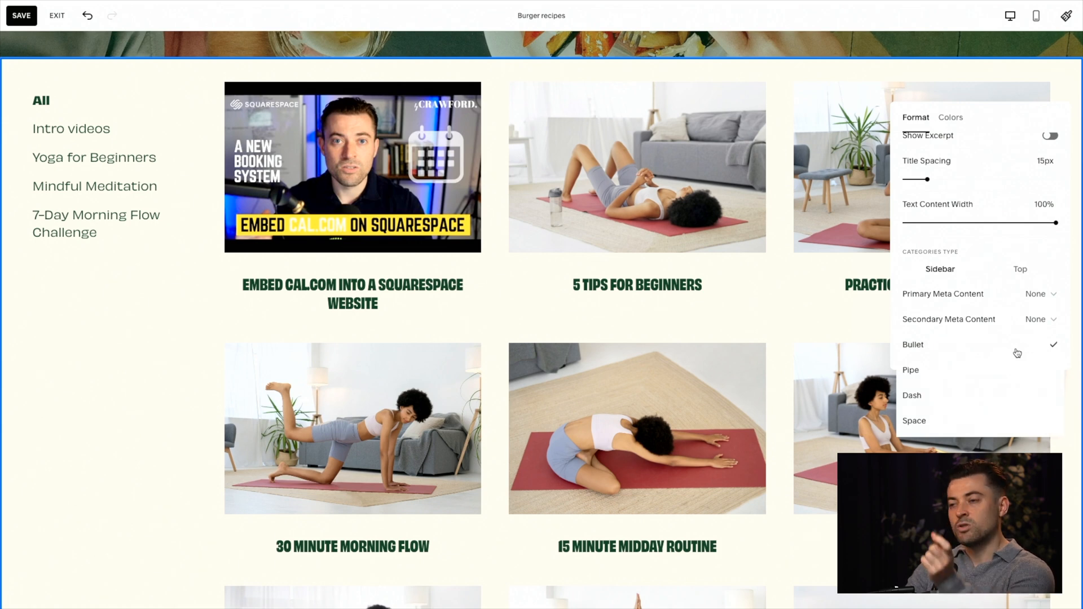
pyautogui.click(995, 350)
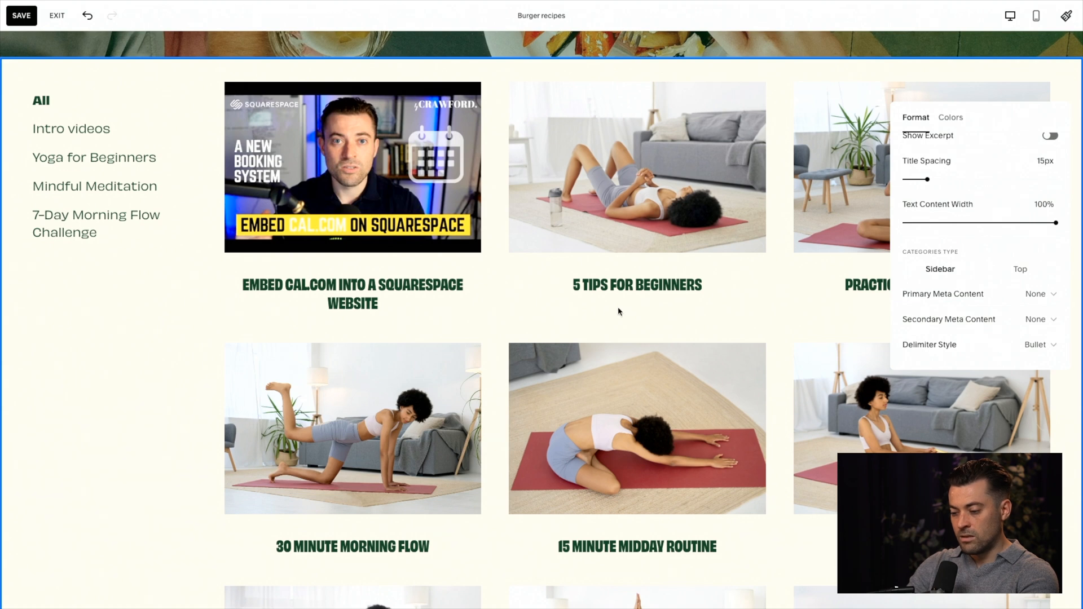
# Step: Reopen the video section's settings and show its available color themes
pyautogui.click(120, 390)
pyautogui.scroll(2, 120, 389)
pyautogui.click(998, 188)
pyautogui.click(951, 192)
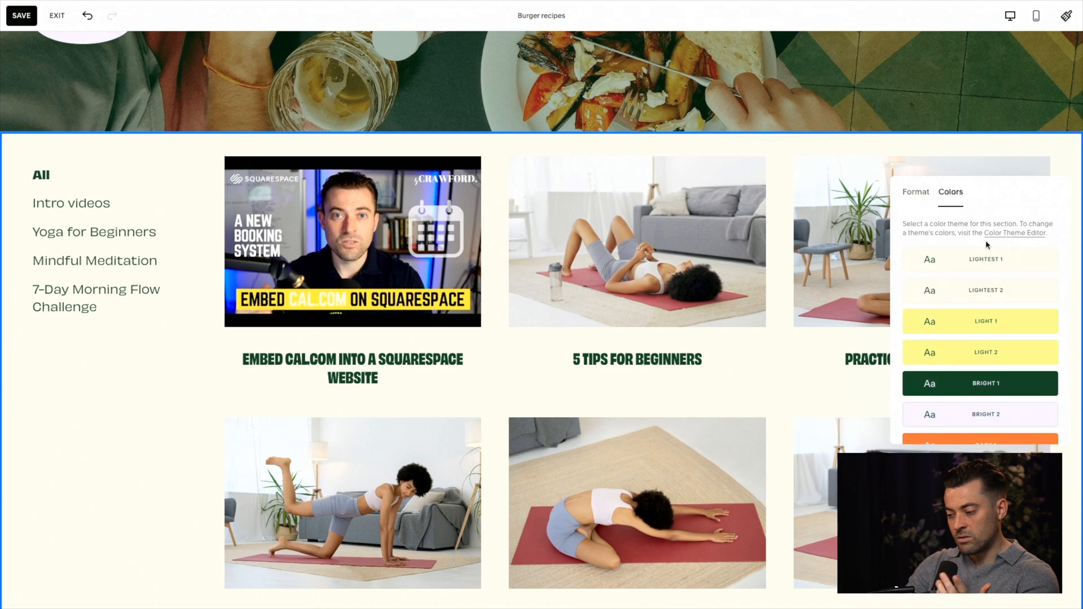
# Step: Try other color themes on the video section and apply Dark 1
pyautogui.scroll(-2, 1016, 355)
pyautogui.scroll(-1, 1015, 354)
pyautogui.click(1016, 280)
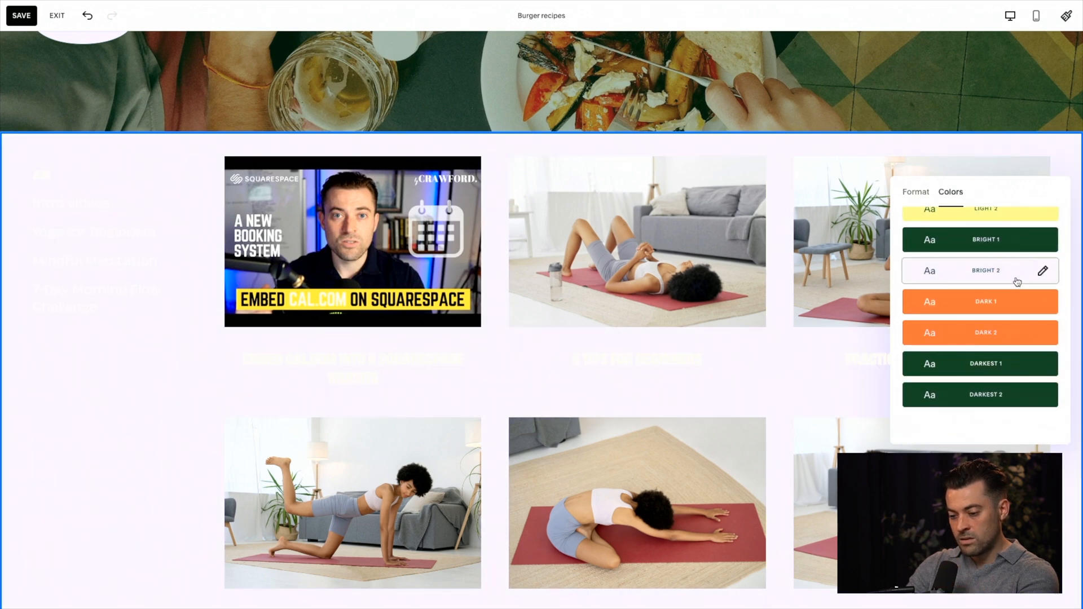
pyautogui.click(997, 355)
pyautogui.click(1006, 309)
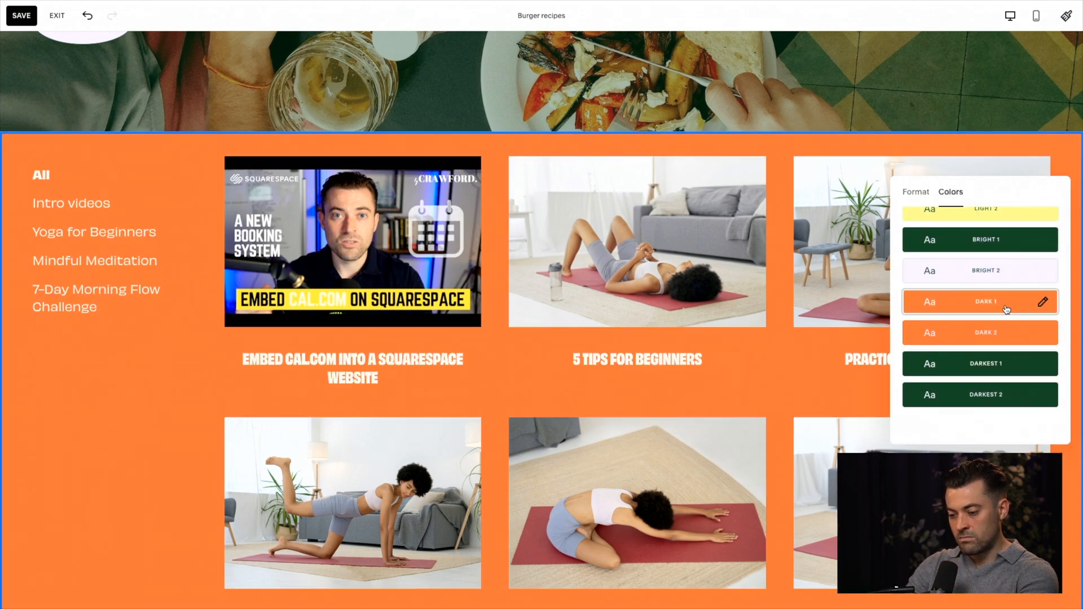
pyautogui.click(164, 401)
# Step: Check the recolored page through to the footer and save the page changes
pyautogui.scroll(-4, 164, 401)
pyautogui.scroll(-15, 164, 403)
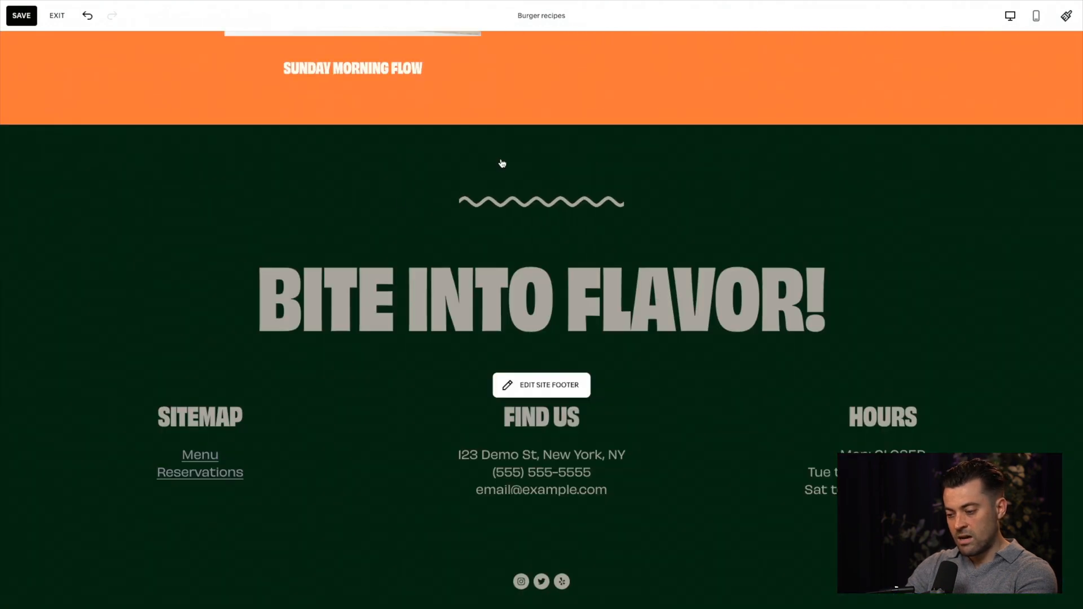
pyautogui.moveTo(540, 129)
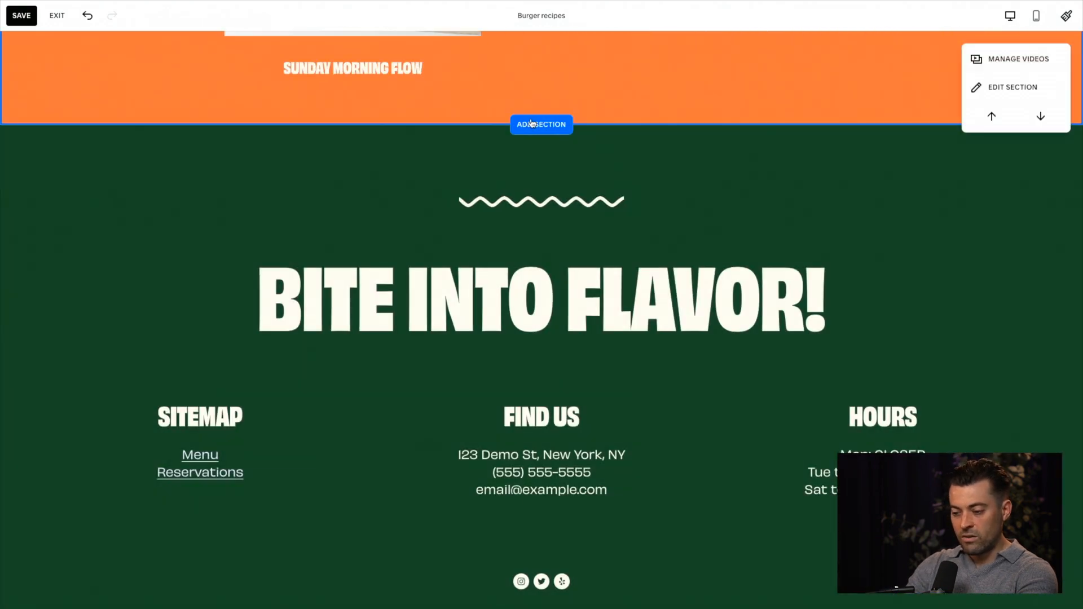
pyautogui.scroll(20, 539, 129)
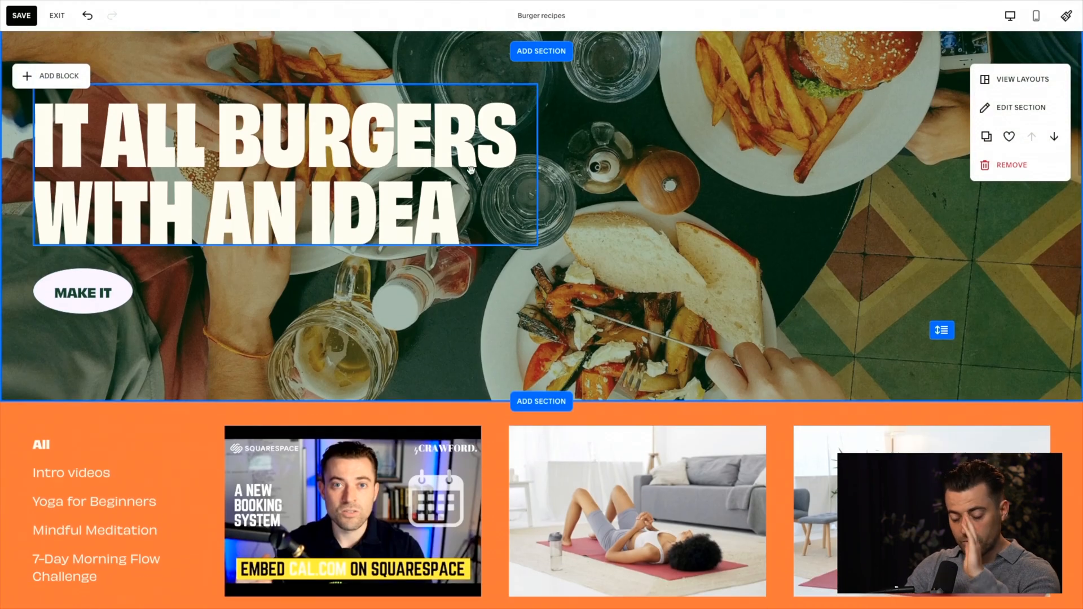
pyautogui.click(21, 16)
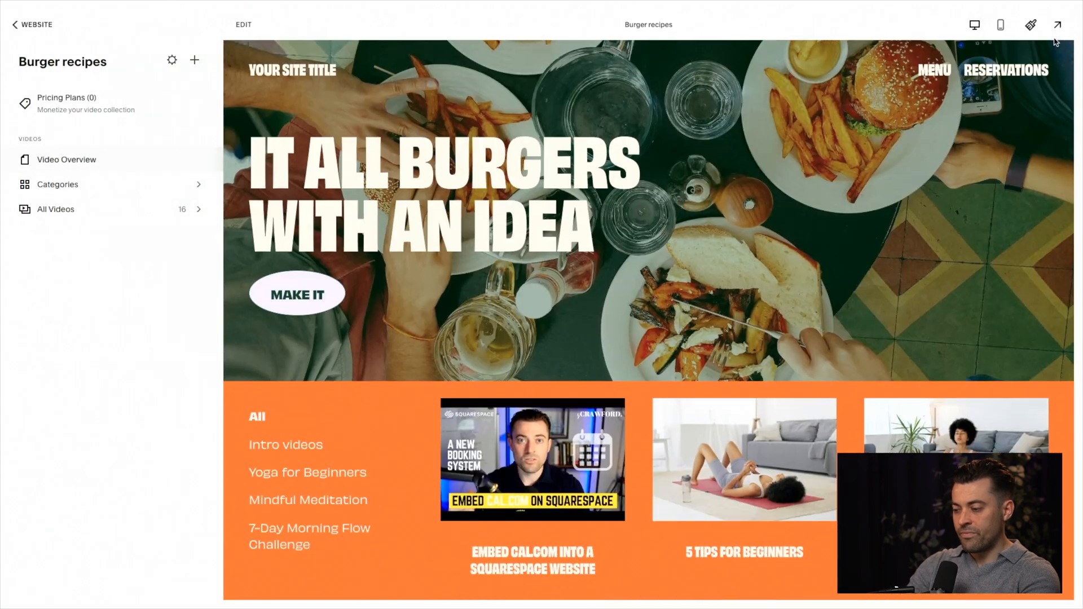
# Step: Preview the saved Burger recipes page full screen, including its video grid, and exit the preview
pyautogui.click(1058, 25)
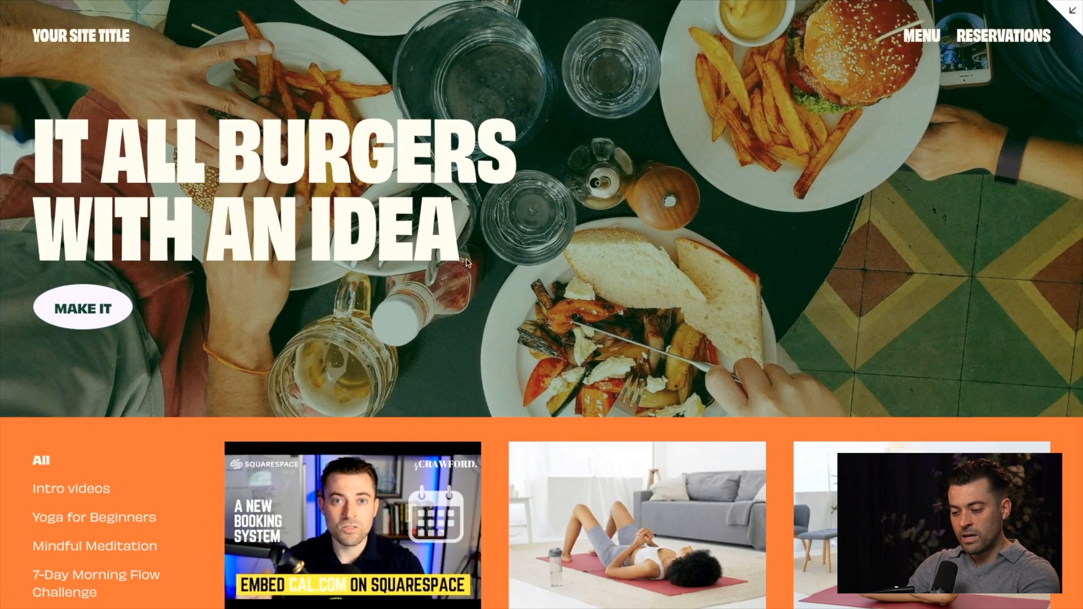
pyautogui.scroll(-4, 446, 288)
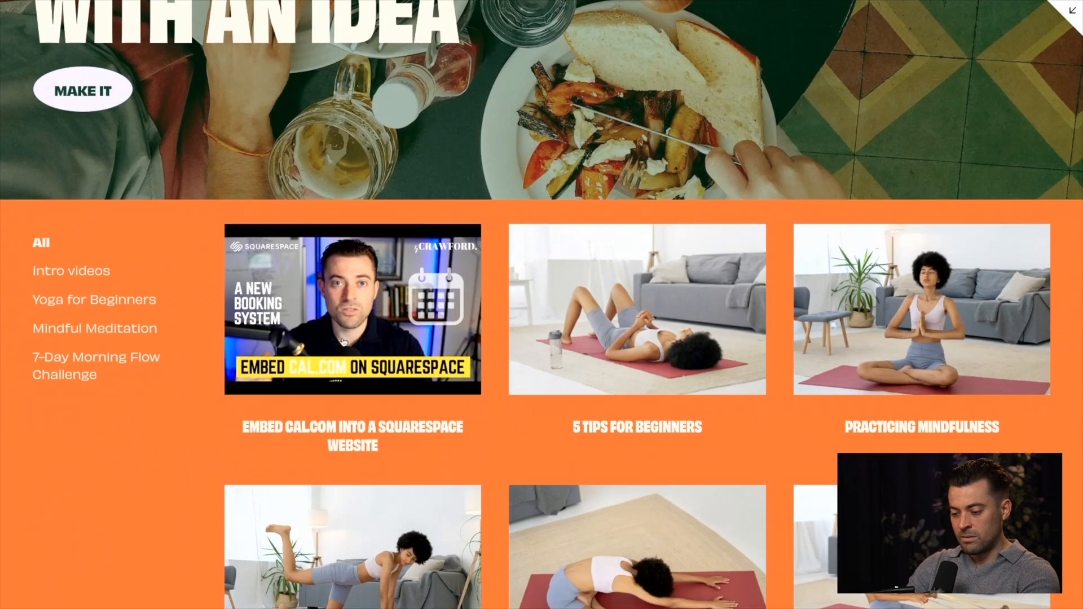
pyautogui.click(1071, 13)
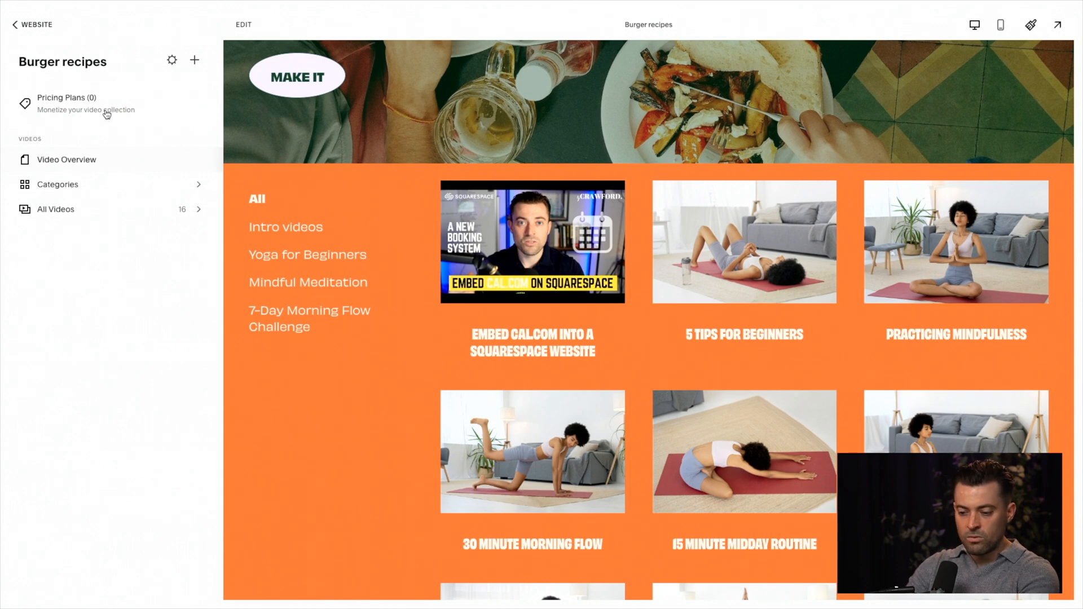
# Step: Start creating a pricing plan for the Burger recipes video collection and review its details and pricing options
pyautogui.click(106, 114)
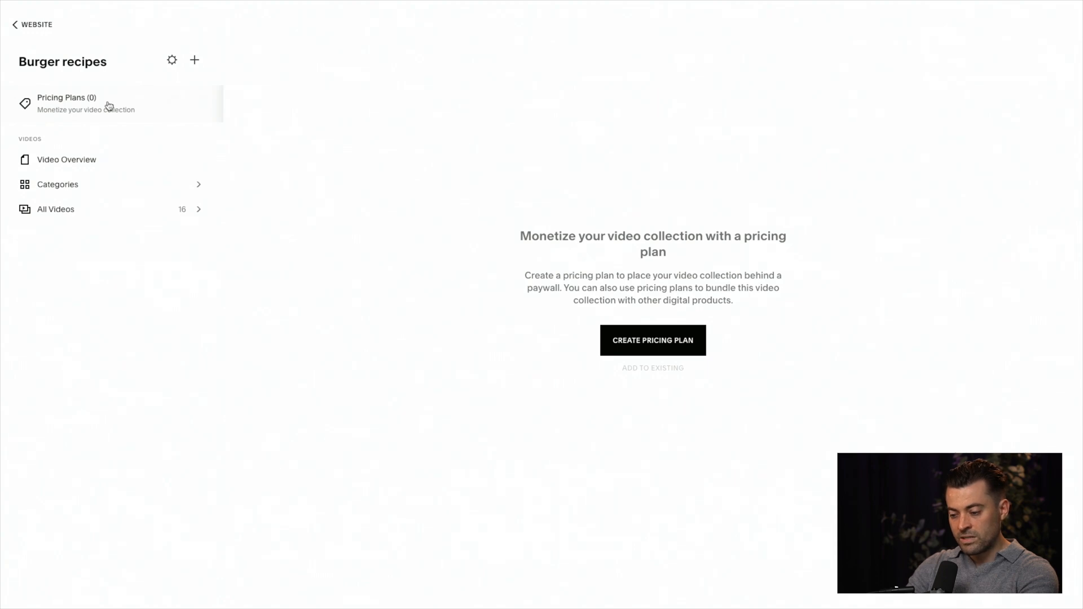
pyautogui.click(645, 342)
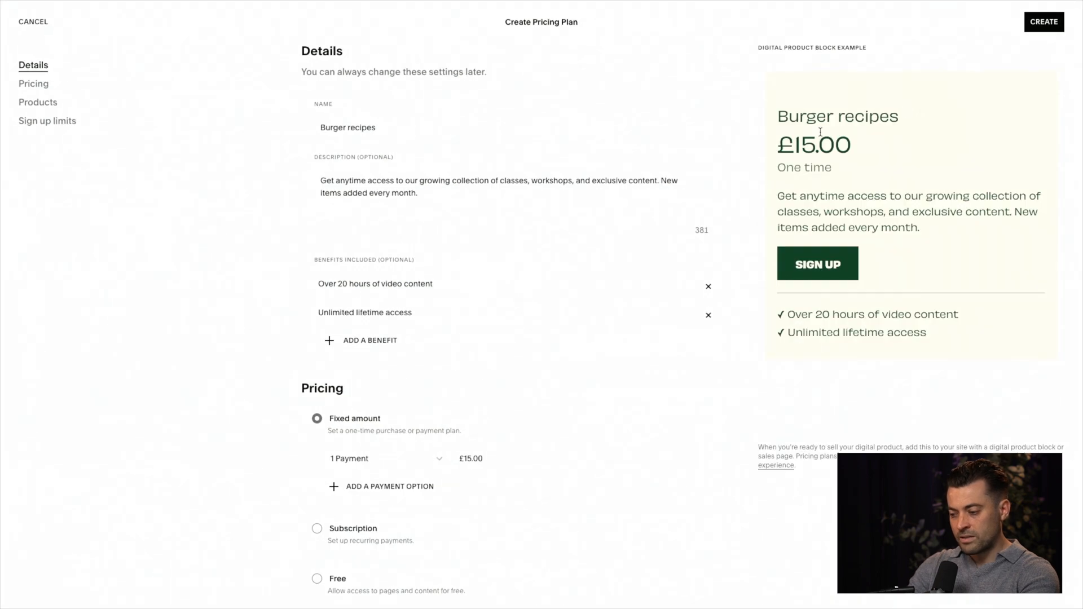
pyautogui.moveTo(903, 126); pyautogui.dragTo(761, 121)
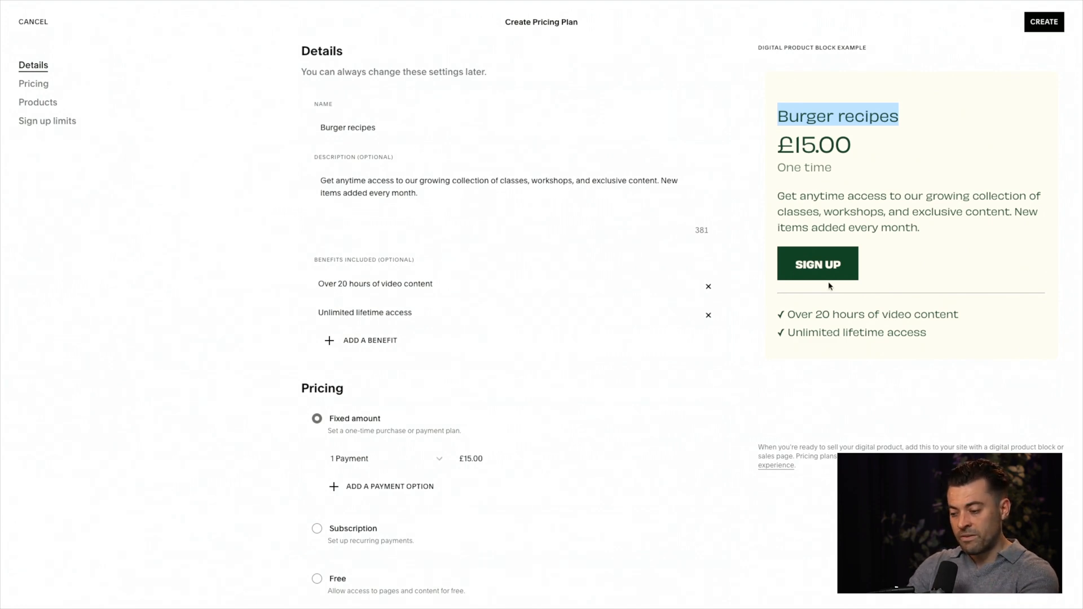
pyautogui.scroll(-1, 531, 329)
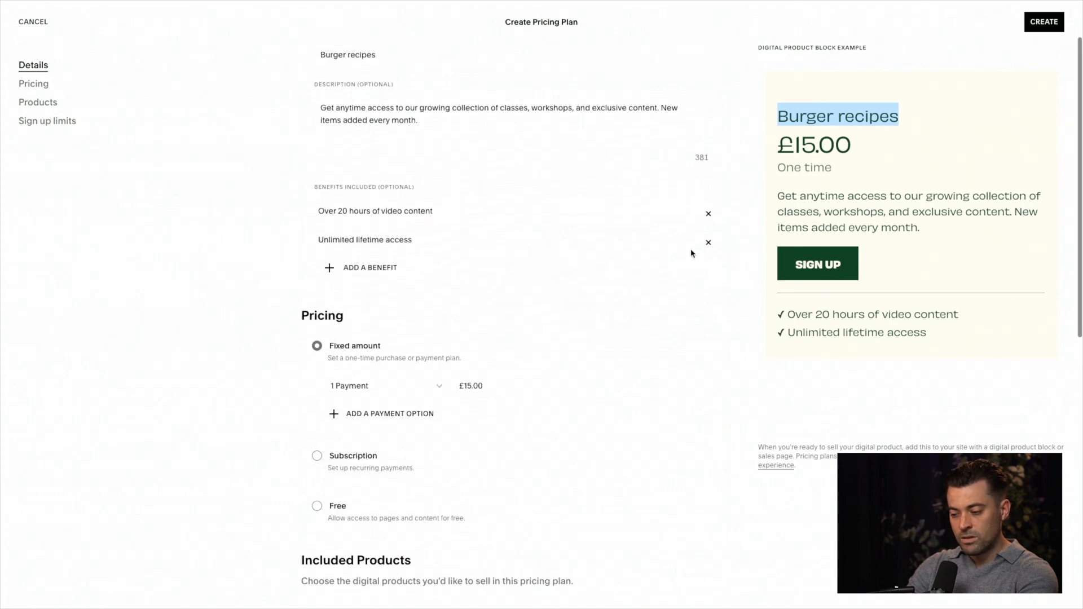
pyautogui.scroll(-2, 426, 334)
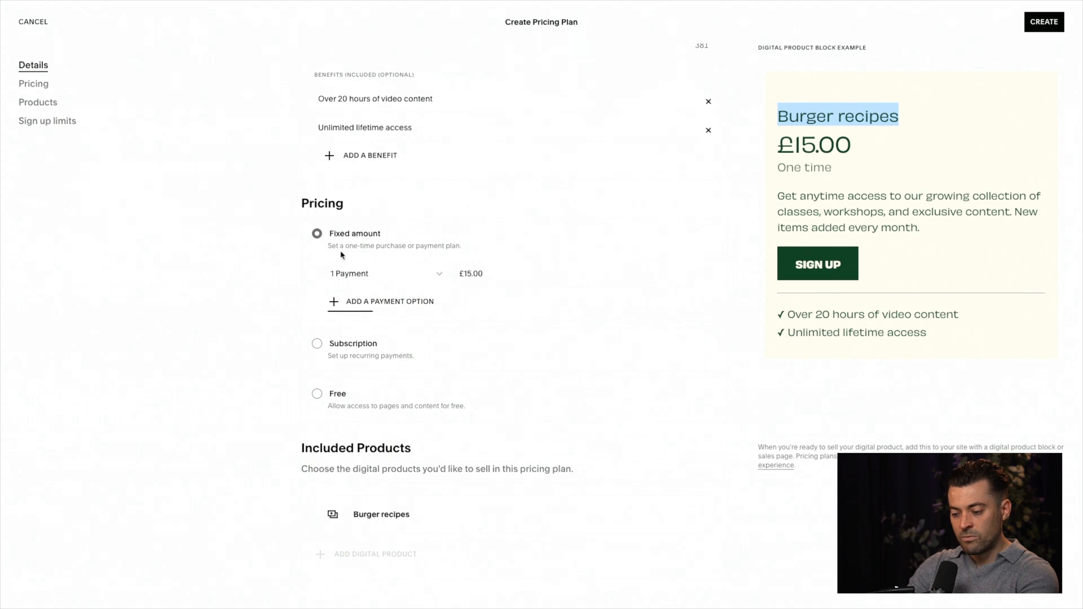
# Step: Set the plan's pricing type to Subscription with a price of £30.00
pyautogui.click(318, 346)
pyautogui.click(317, 398)
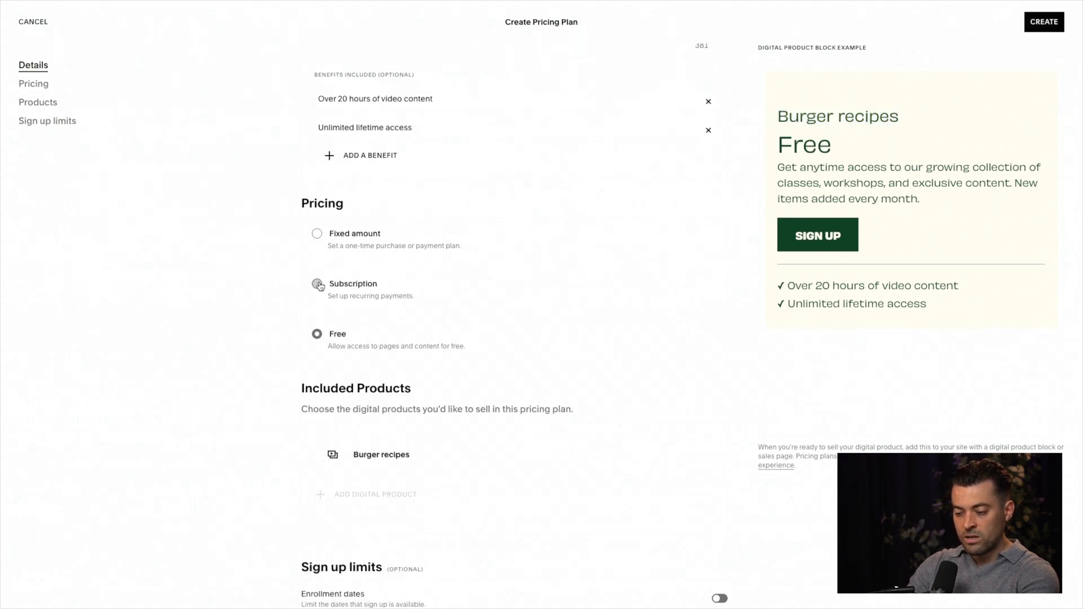
pyautogui.click(317, 284)
pyautogui.click(383, 335)
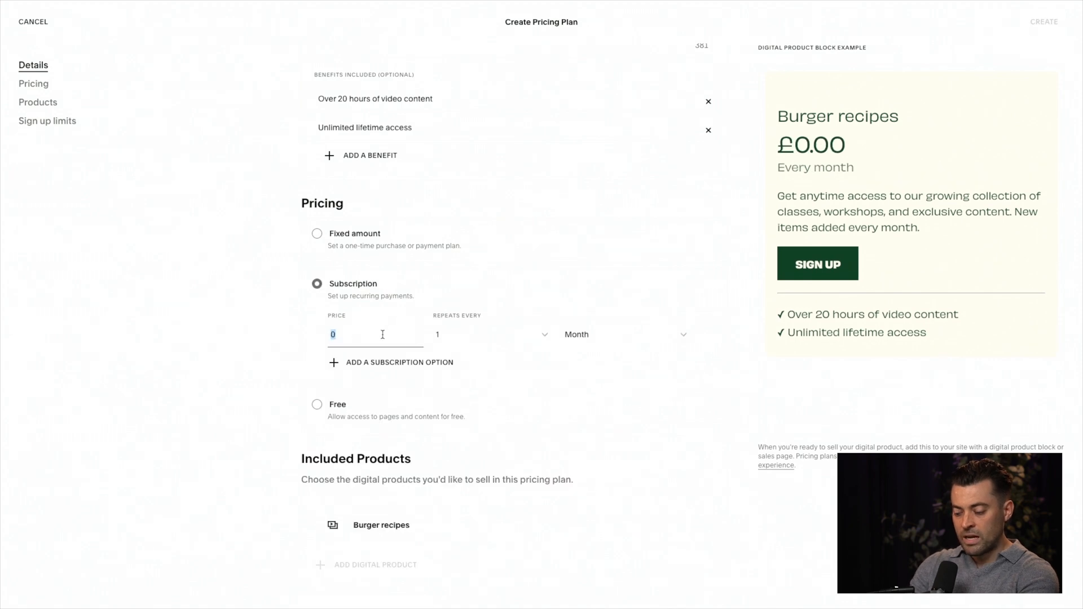
pyautogui.write('30')
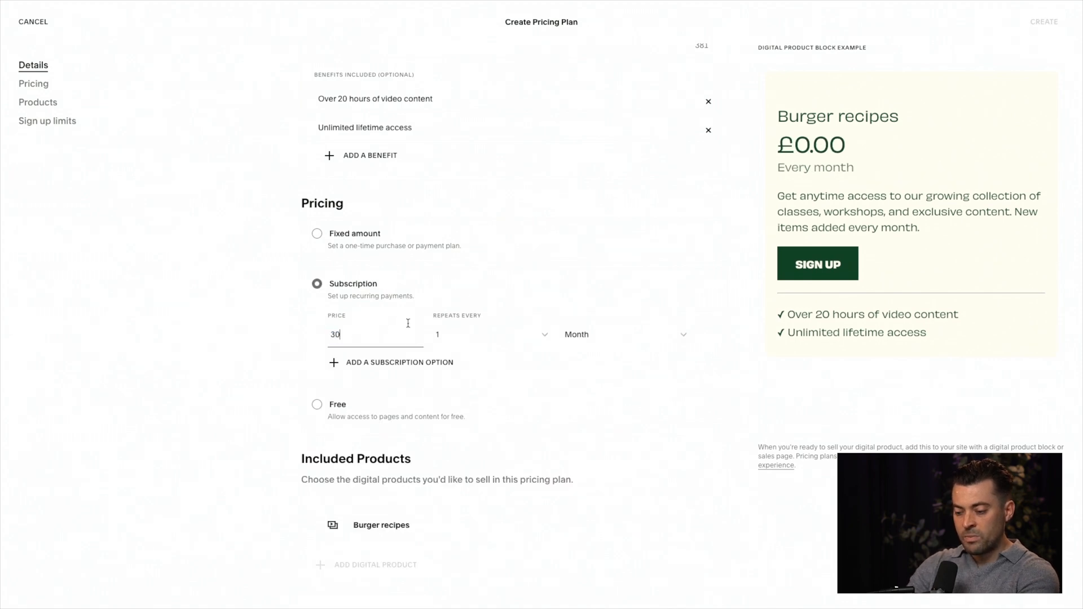
pyautogui.click(501, 289)
# Step: Look at the billing period units and try an 11-month repeat interval for the £30.00 subscription
pyautogui.click(581, 338)
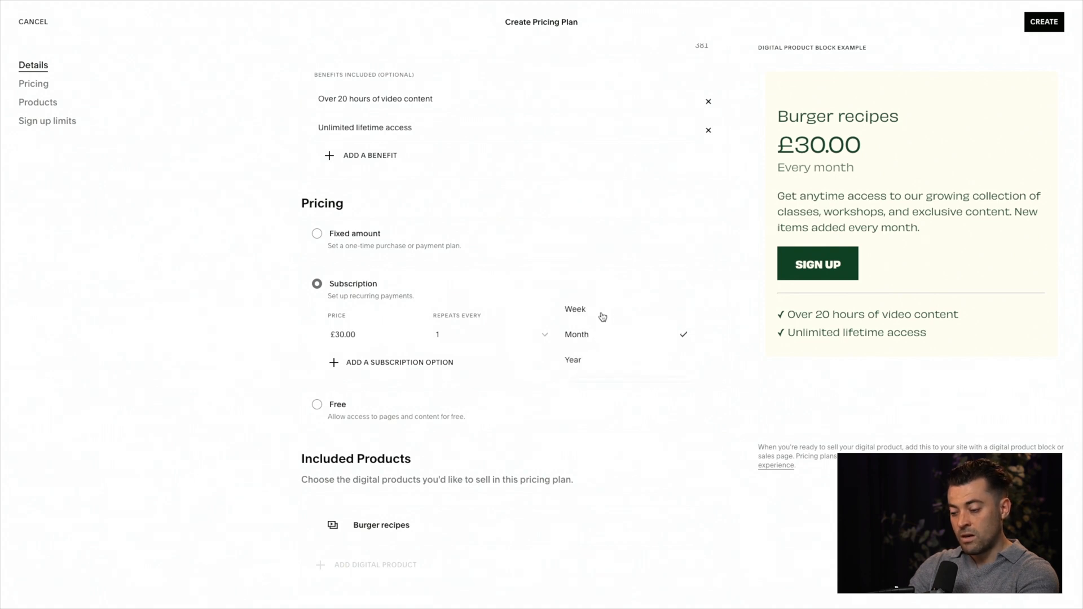
pyautogui.click(501, 333)
pyautogui.click(501, 335)
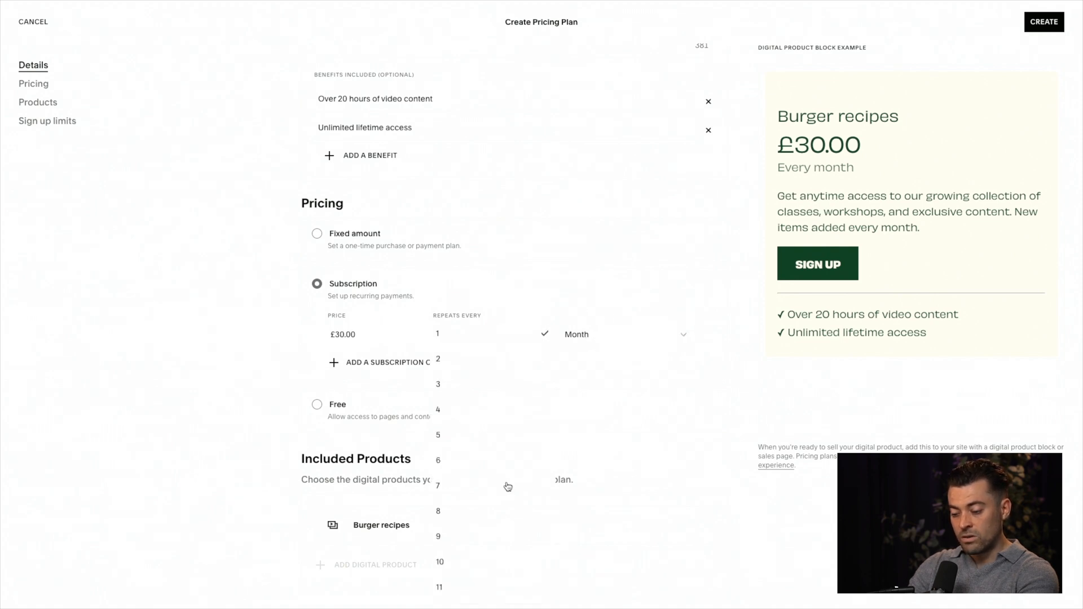
pyautogui.click(478, 591)
pyautogui.scroll(-1, 479, 588)
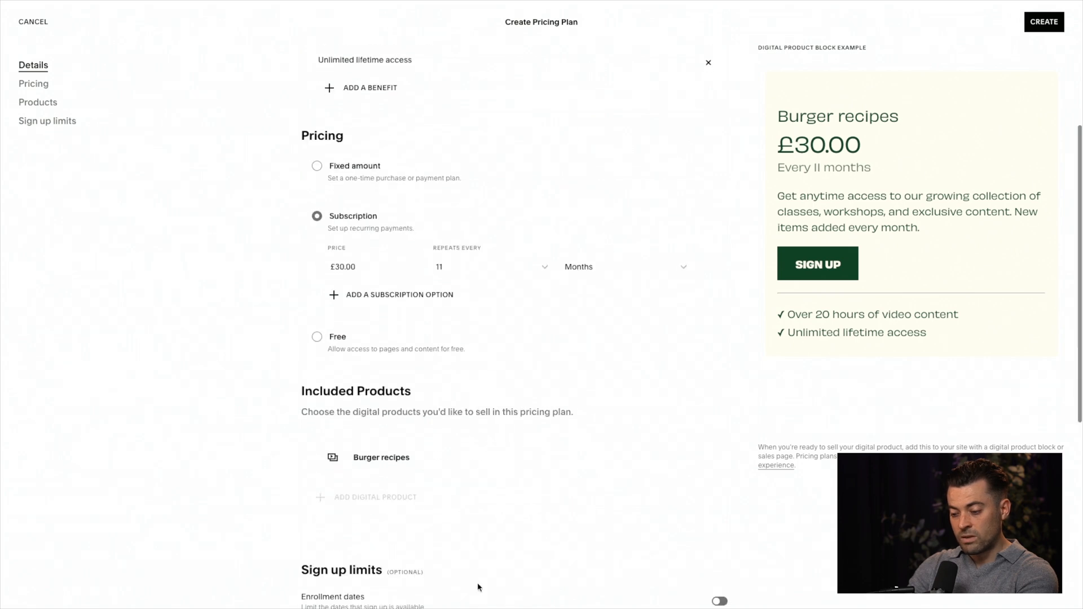
# Step: Try weekly and yearly repeats for the £30.00 subscription, and return it to every 1 month
pyautogui.click(624, 280)
pyautogui.click(626, 248)
pyautogui.click(610, 269)
pyautogui.click(606, 315)
pyautogui.click(623, 276)
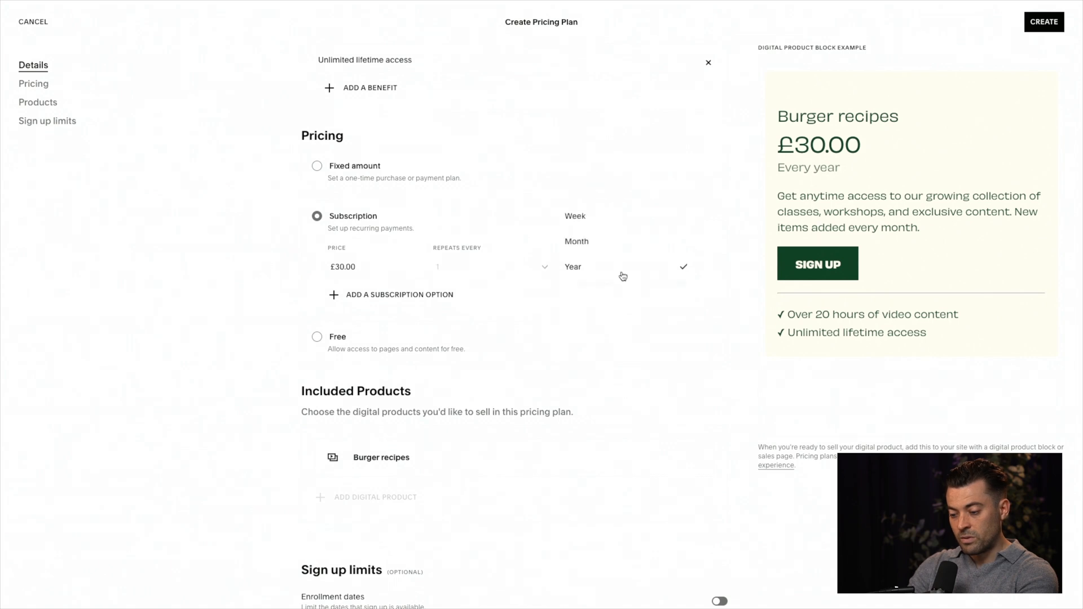
pyautogui.click(622, 226)
pyautogui.click(510, 276)
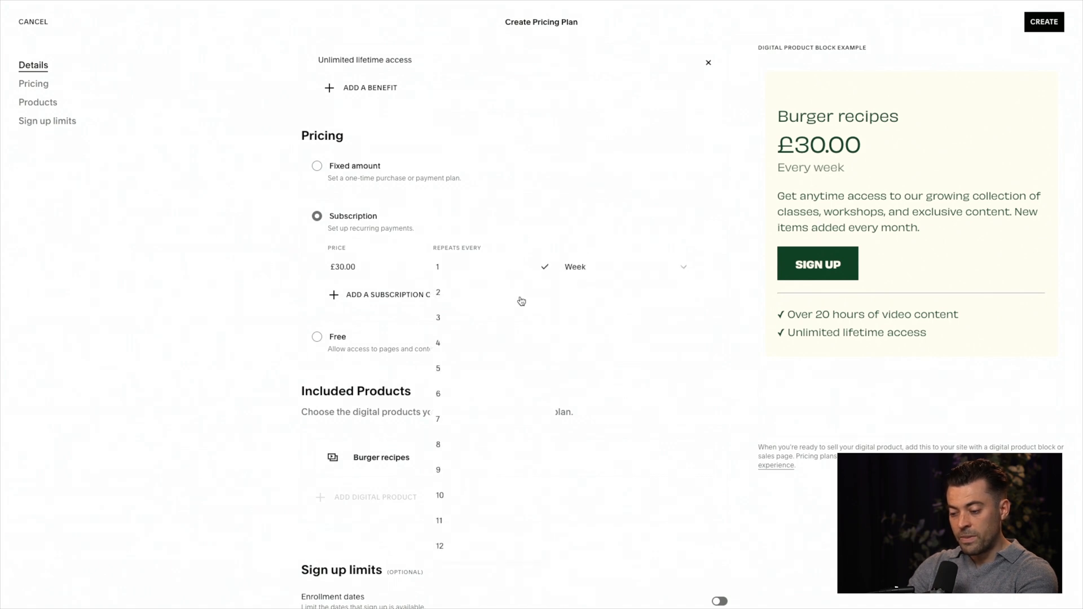
pyautogui.click(556, 281)
pyautogui.click(624, 271)
pyautogui.click(624, 290)
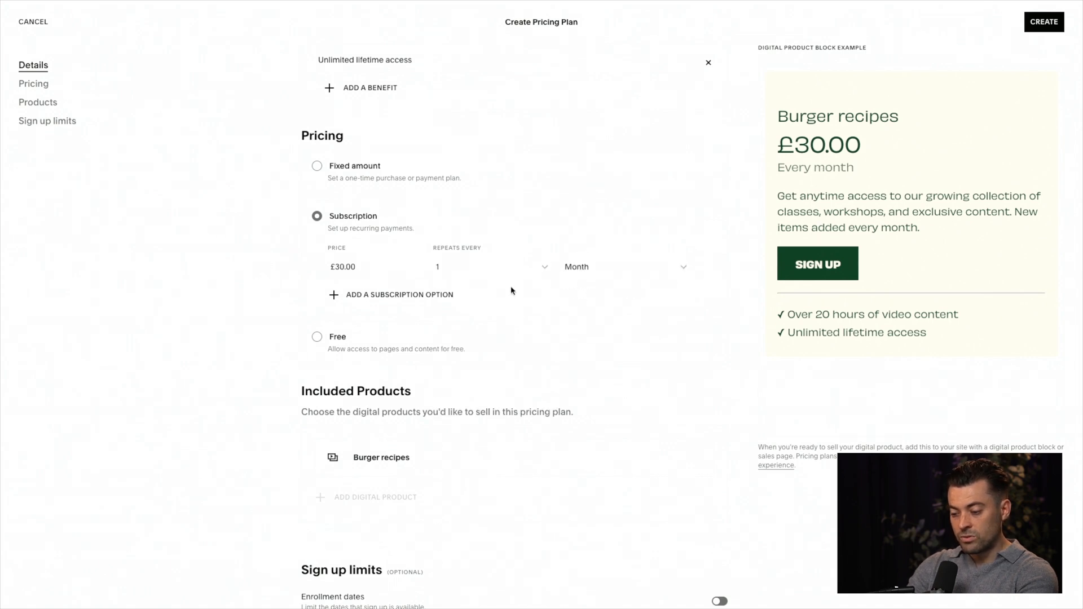
# Step: Add a second subscription option priced at £200.00 that repeats every year
pyautogui.click(446, 293)
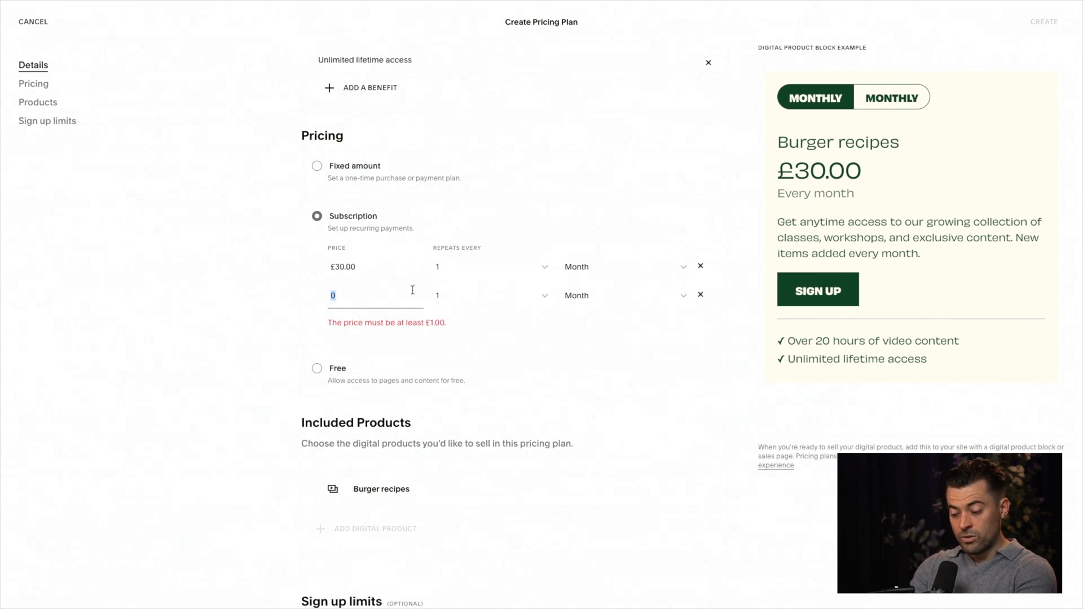
pyautogui.click(609, 291)
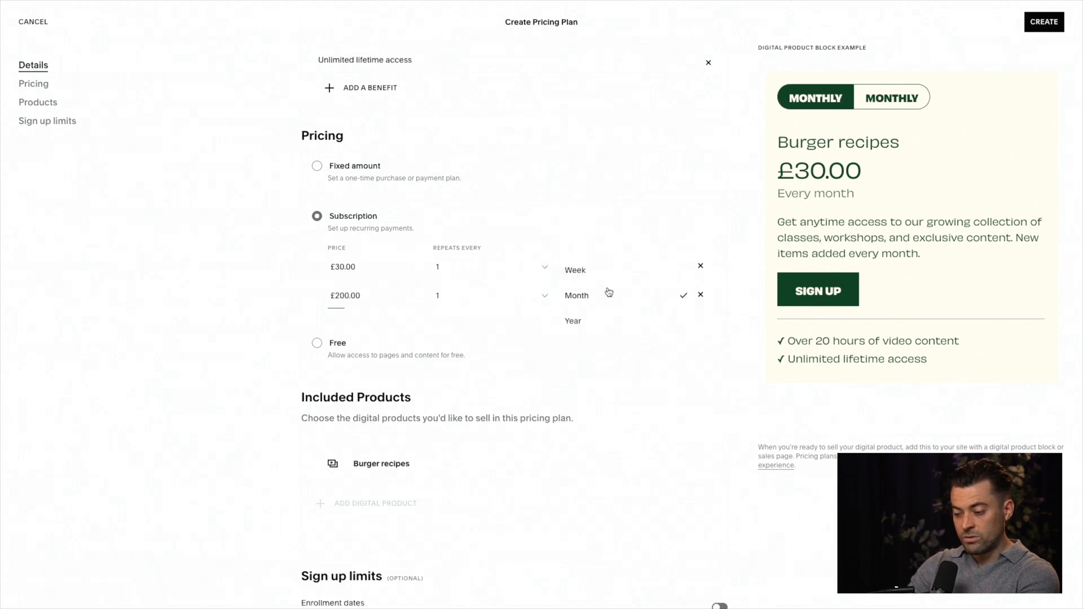
pyautogui.click(609, 320)
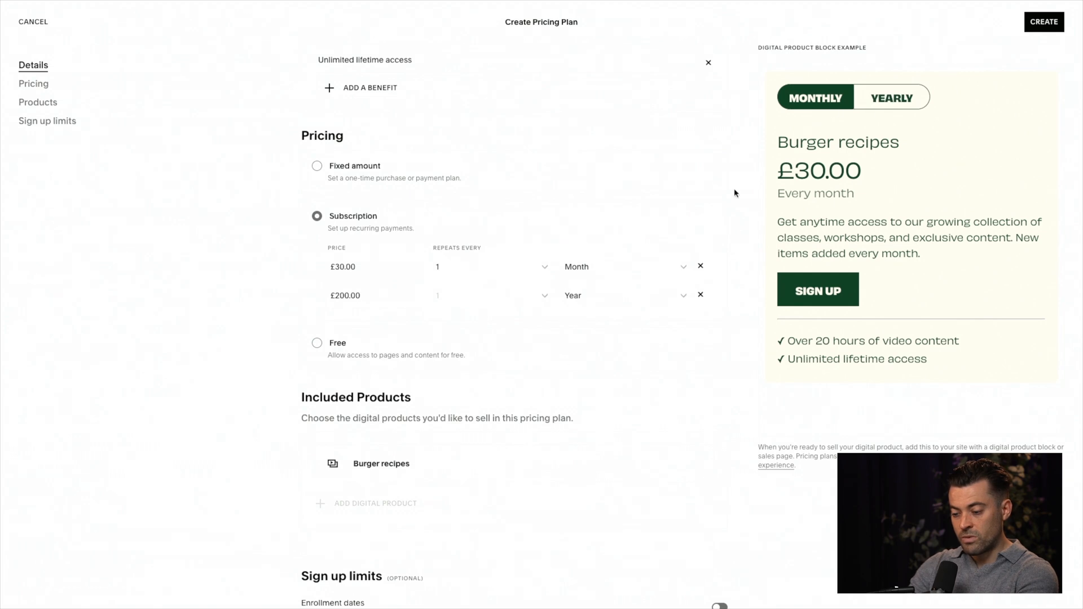
# Step: Try enabling the enrollment date limits in the plan's sign up limits, and switch them back off
pyautogui.scroll(-4, 544, 393)
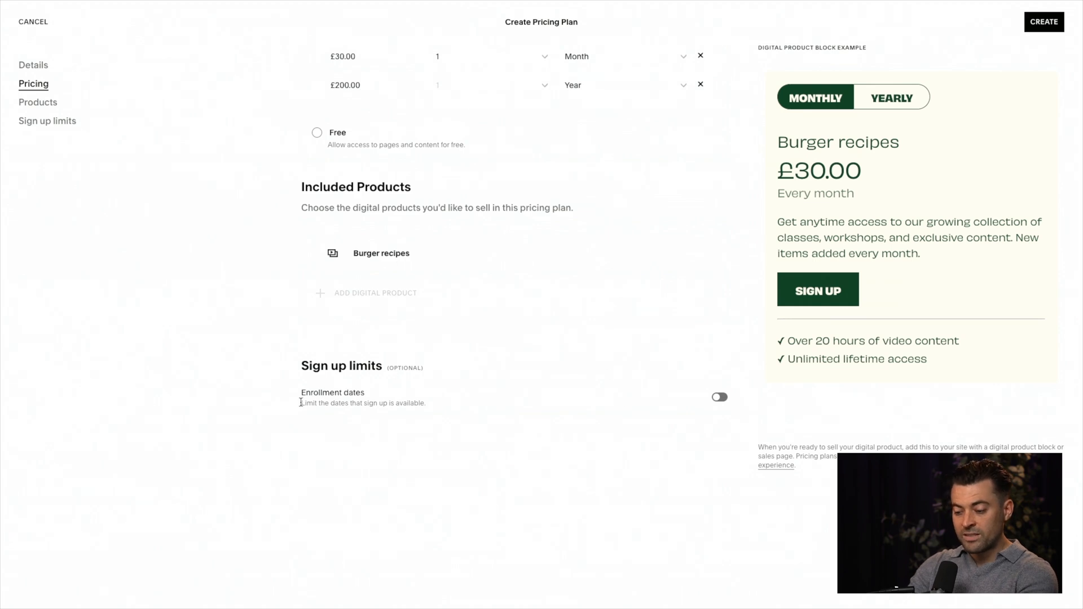
pyautogui.click(720, 398)
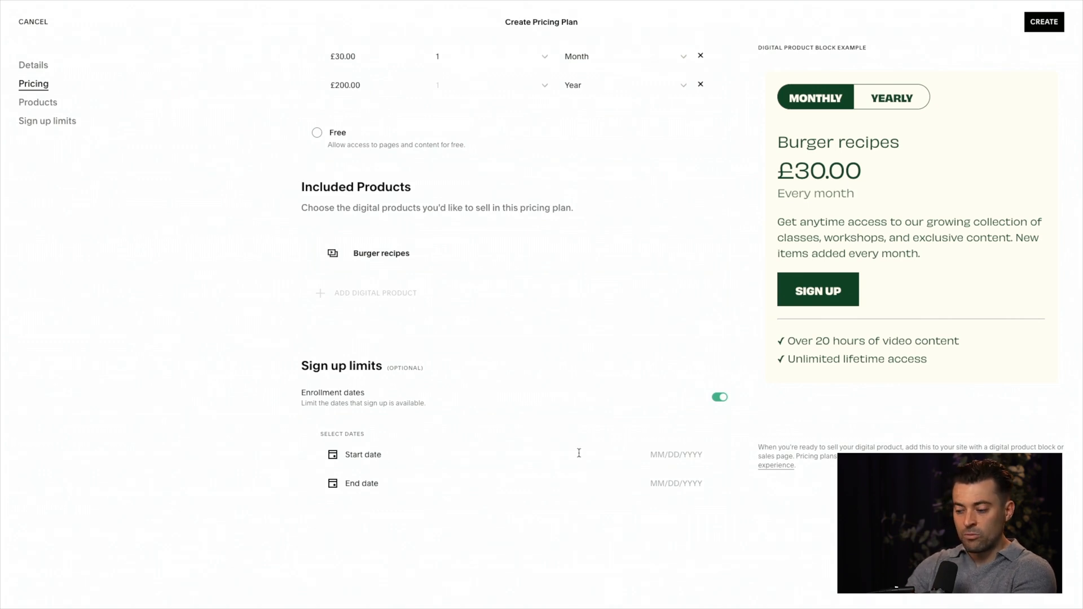
pyautogui.click(720, 399)
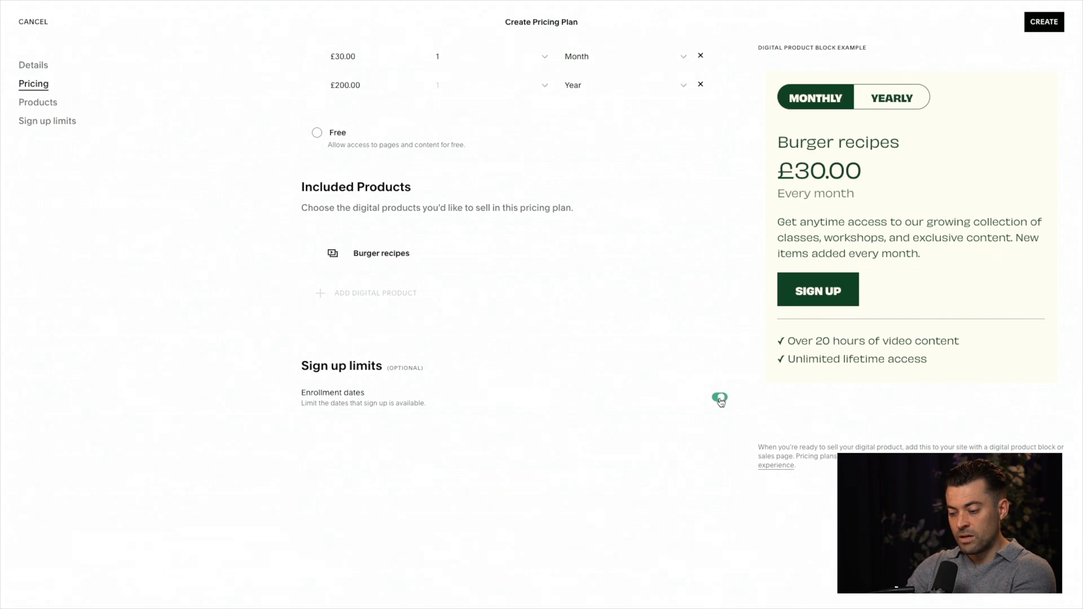
# Step: Create the Burger recipes pricing plan and open the collection's paywall settings
pyautogui.scroll(10, 733, 353)
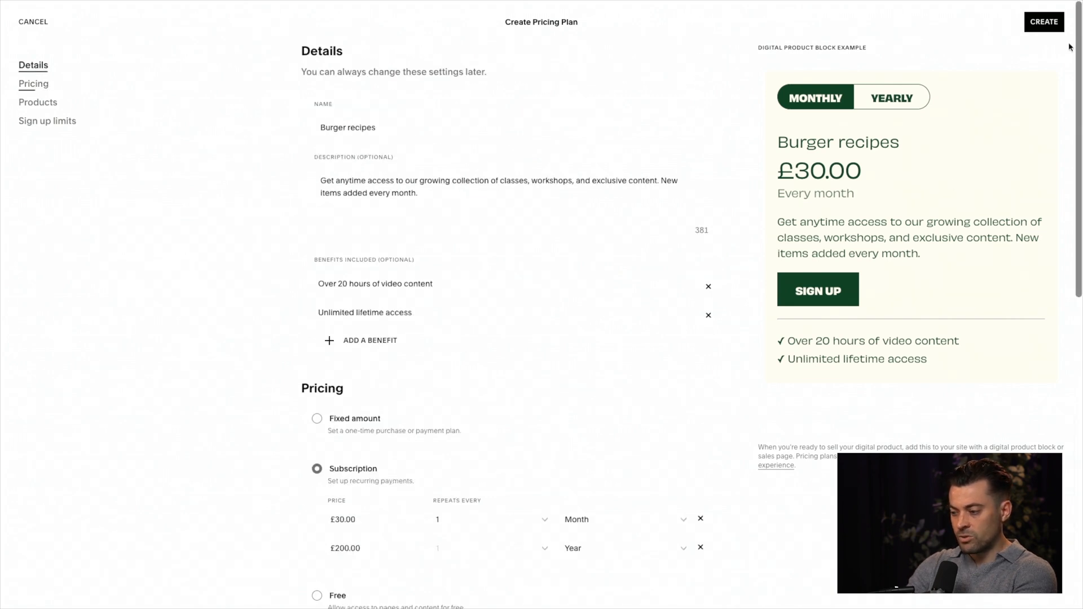
pyautogui.click(1045, 22)
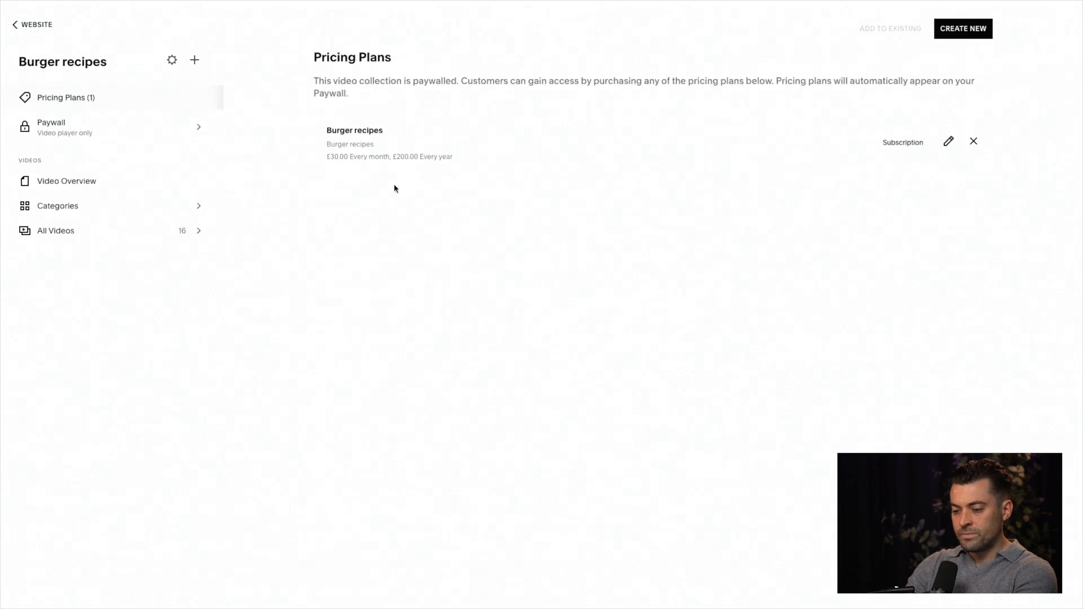
pyautogui.click(64, 134)
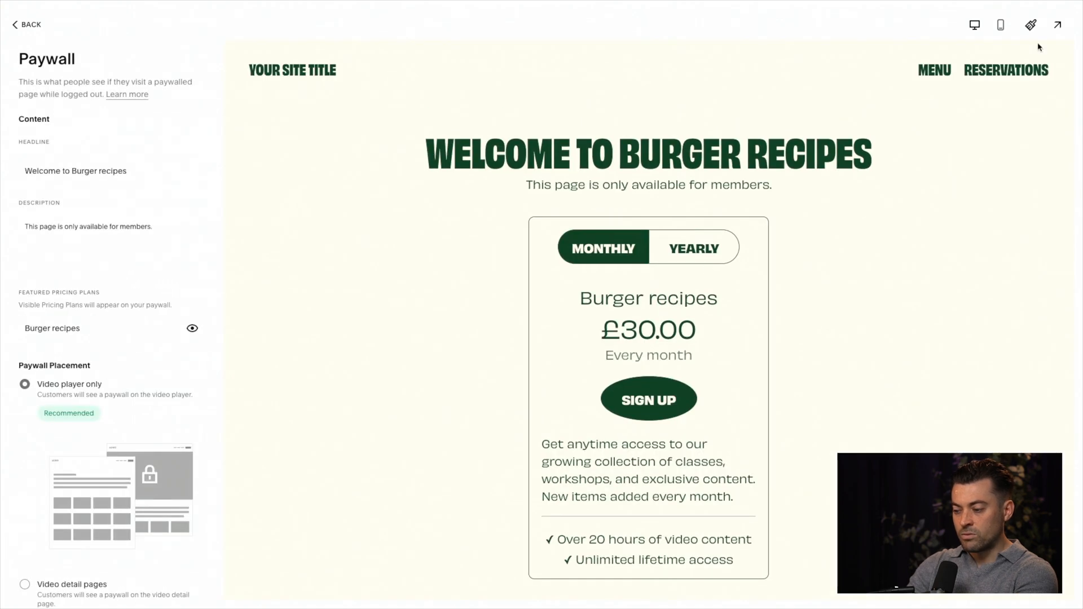
# Step: Preview the paywall page full screen, switching its pricing between yearly and monthly, and exit the preview
pyautogui.click(1057, 25)
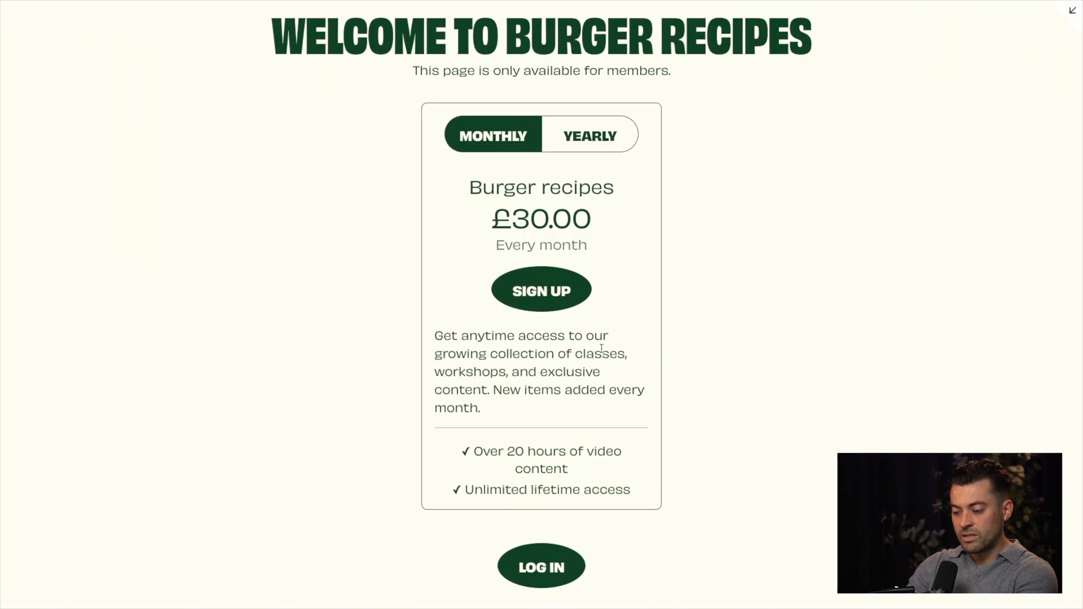
pyautogui.scroll(-2, 602, 348)
pyautogui.scroll(4, 706, 350)
pyautogui.click(611, 239)
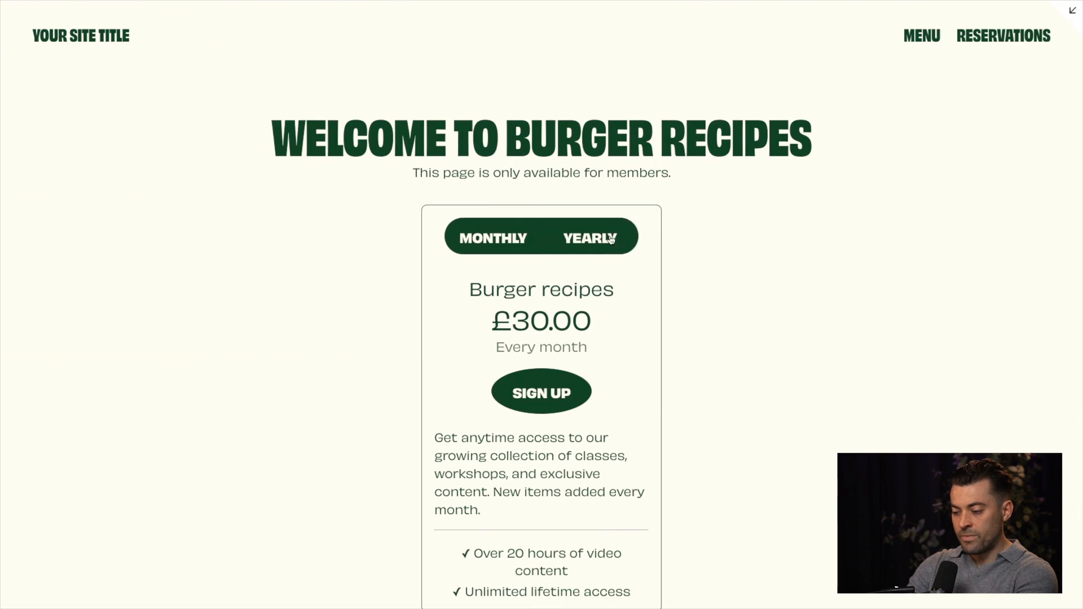
pyautogui.click(517, 238)
pyautogui.click(1075, 22)
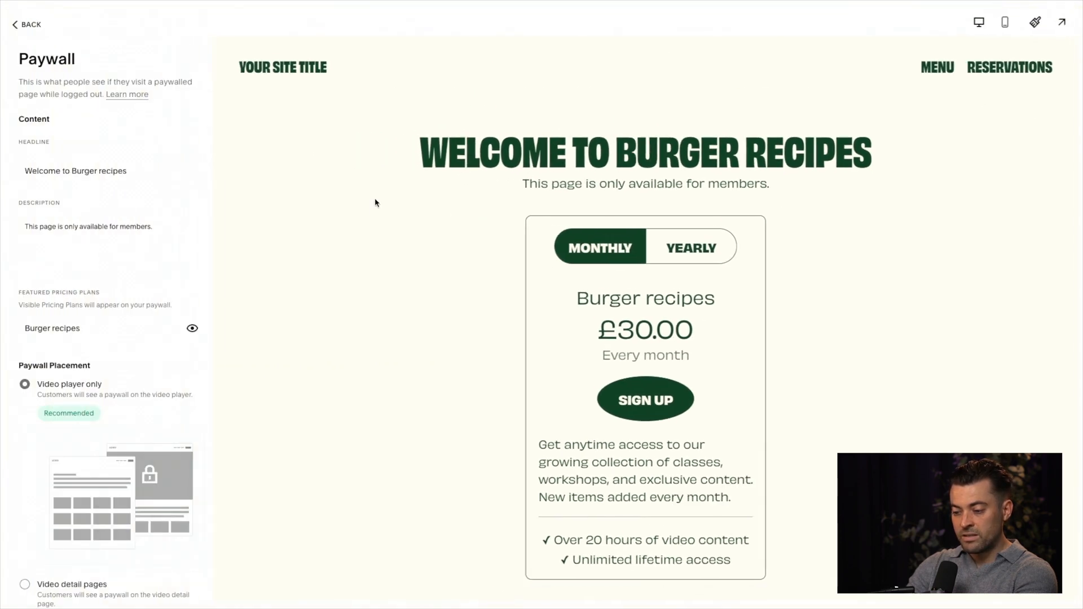
# Step: Try the Video detail pages and All content paywall placements, and return the placement to Video player only
pyautogui.tripleClick(129, 176)
pyautogui.tripleClick(94, 215)
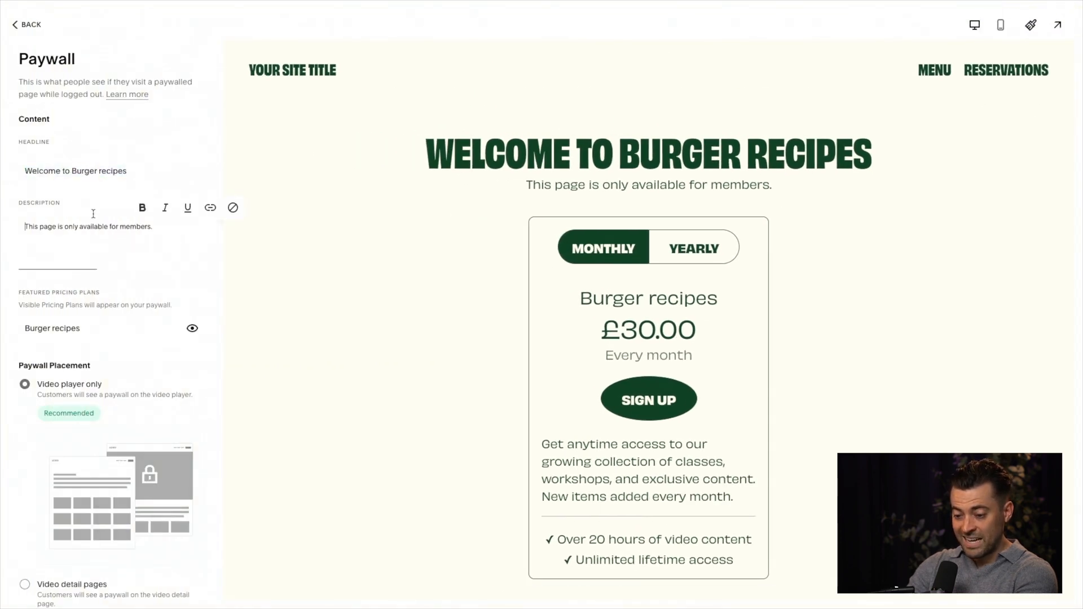
pyautogui.scroll(-1, 94, 217)
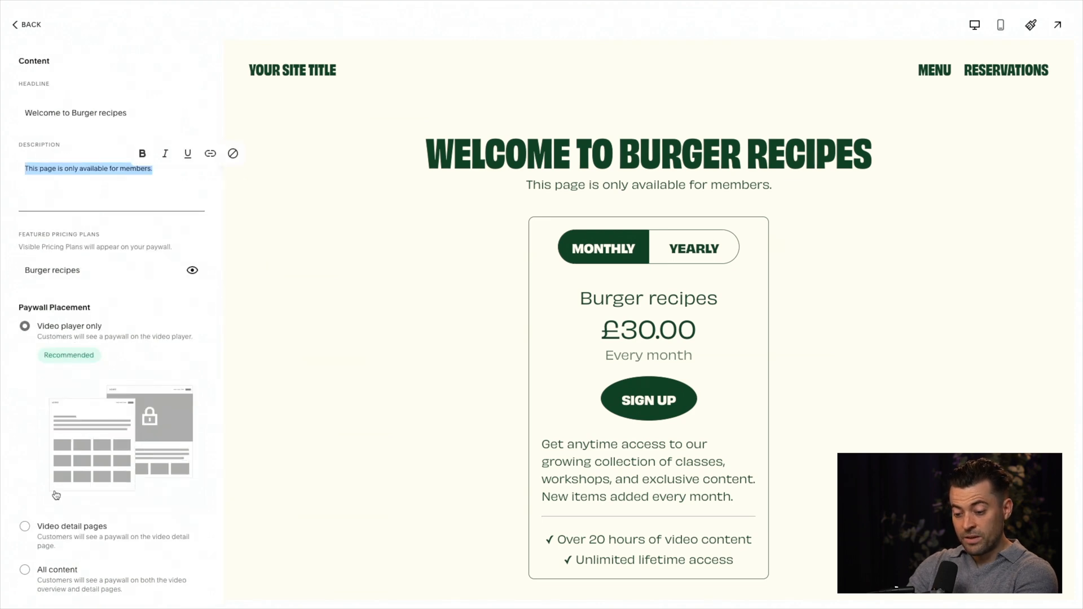
pyautogui.click(25, 527)
pyautogui.click(25, 569)
pyautogui.scroll(-1, 118, 494)
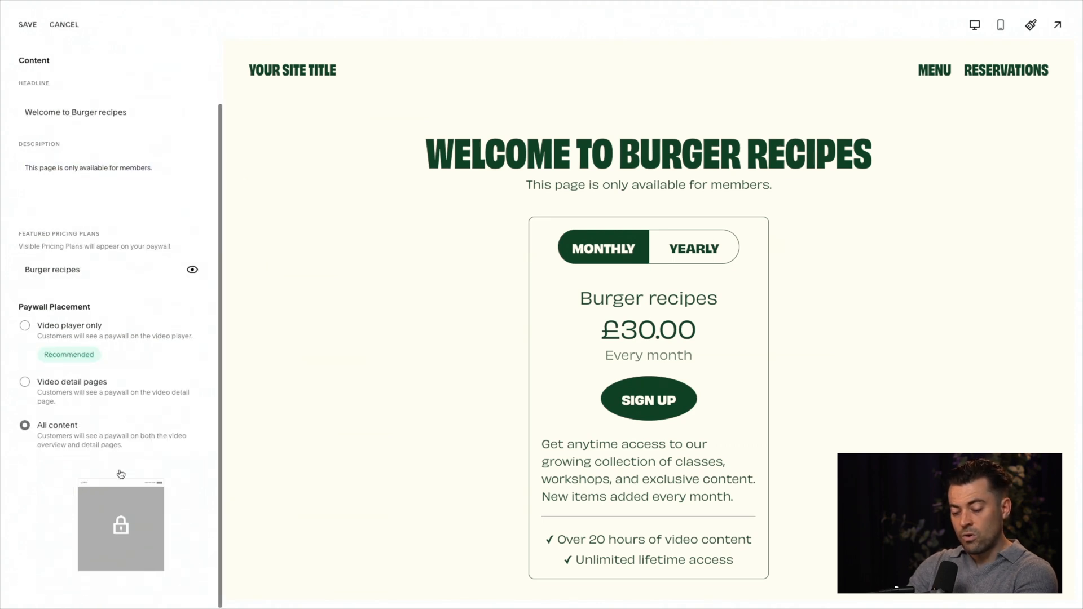
pyautogui.click(25, 327)
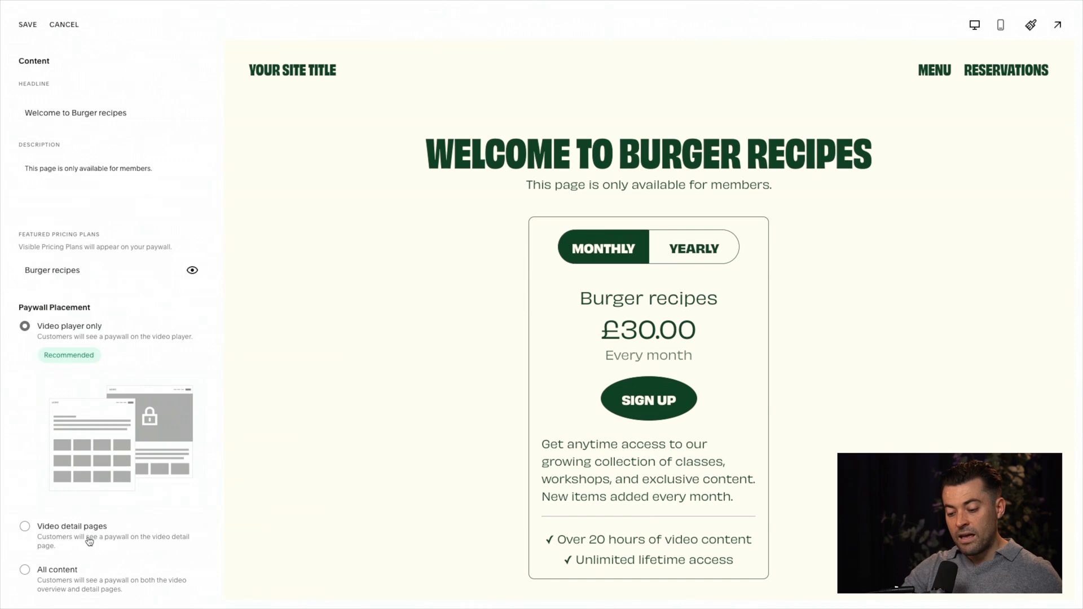
pyautogui.click(83, 564)
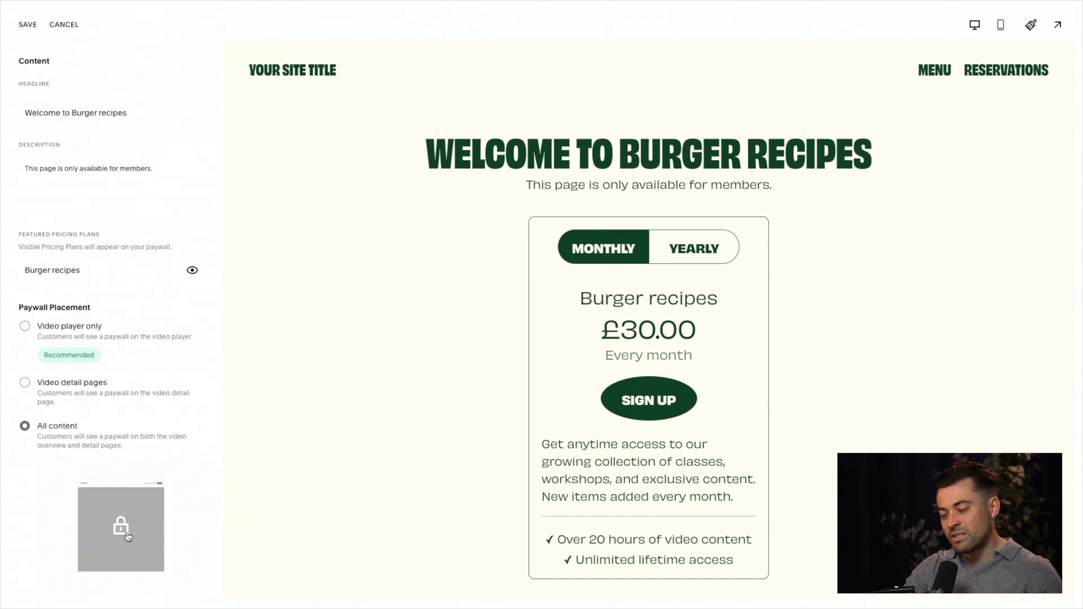
pyautogui.click(25, 328)
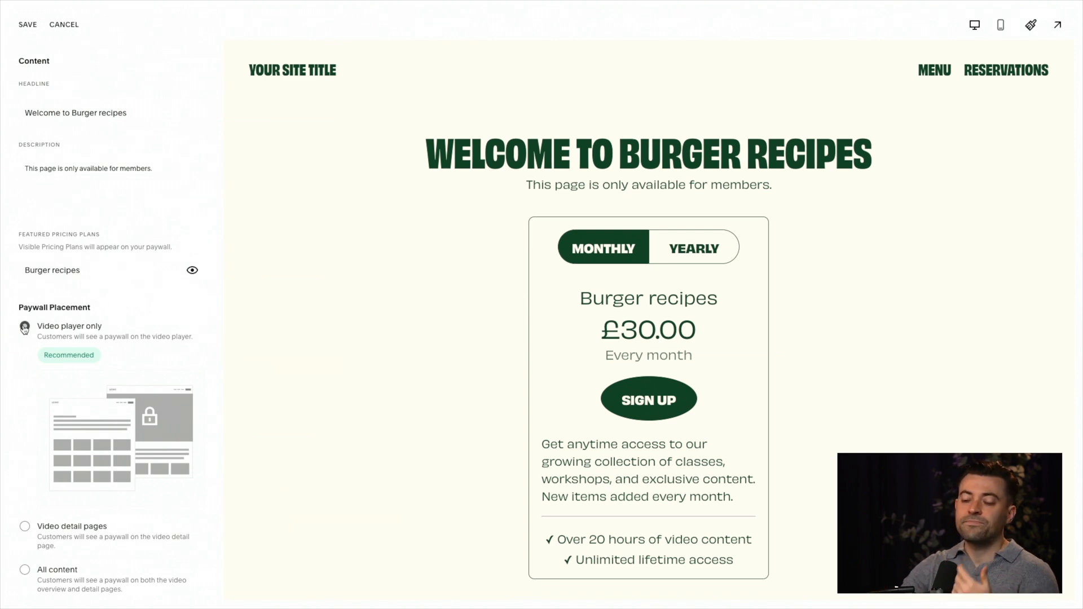
pyautogui.click(42, 24)
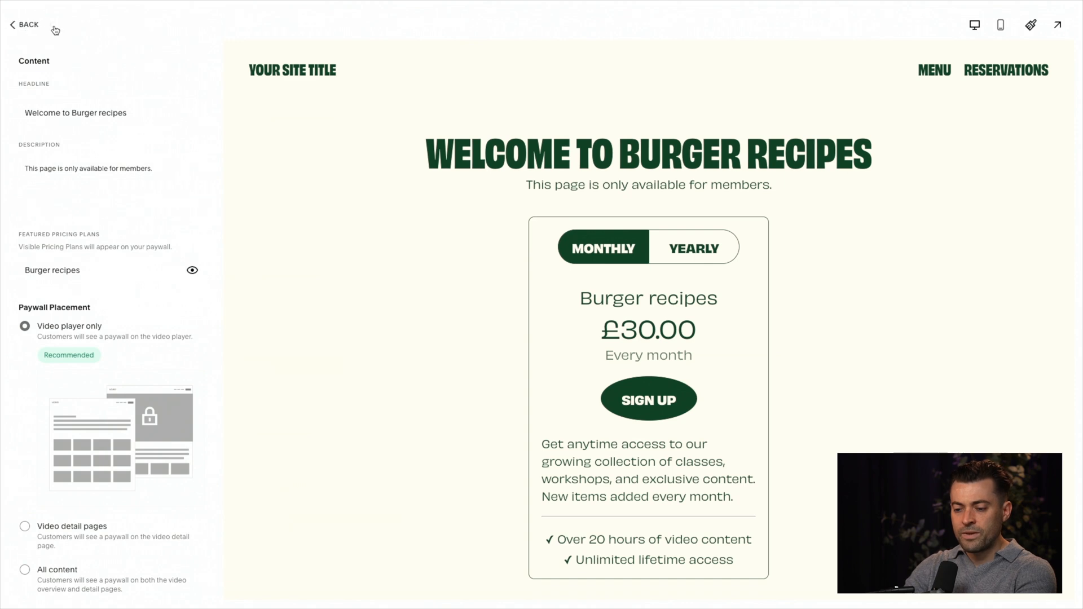
# Step: Leave the Burger recipes paywall settings and open the Menu page for editing
pyautogui.click(31, 29)
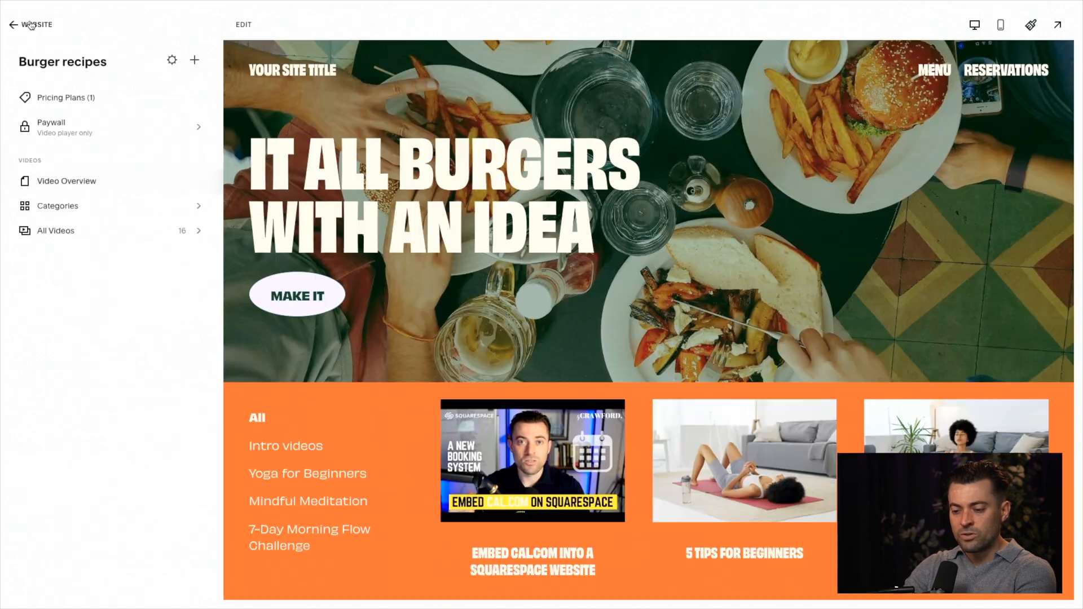
pyautogui.click(31, 25)
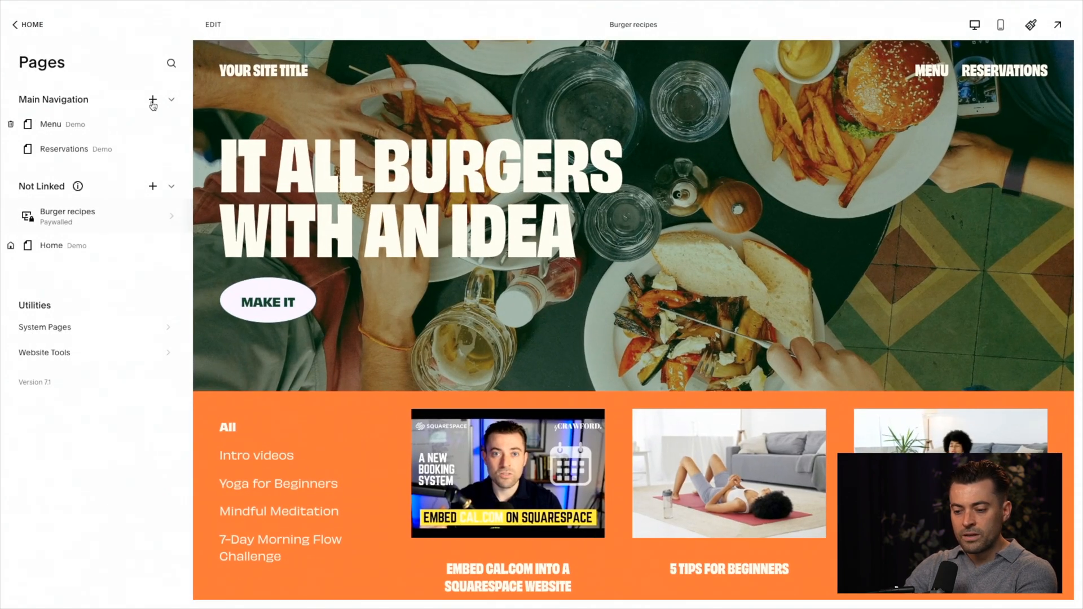
pyautogui.click(51, 124)
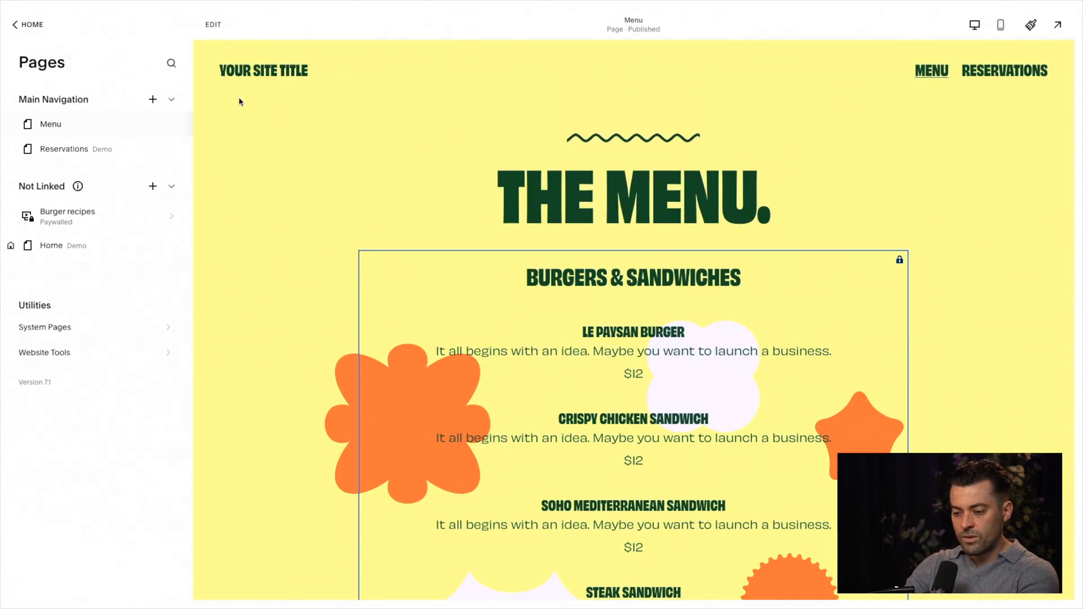
pyautogui.click(214, 29)
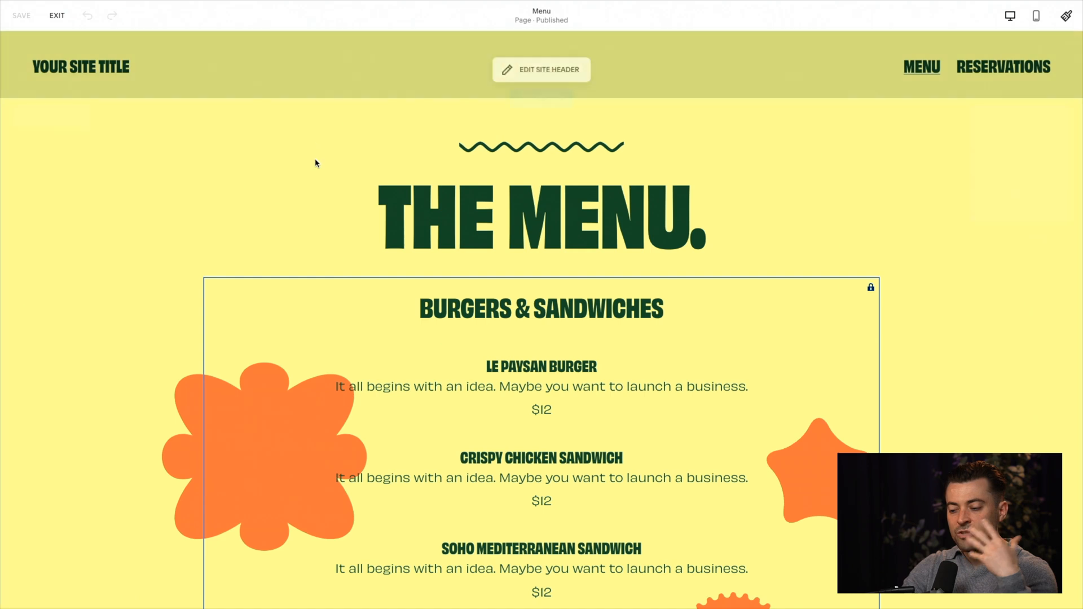
# Step: Add a blank section to the Menu page between the sandwich menu and the footer, and enlarge its height
pyautogui.scroll(-10, 395, 254)
pyautogui.scroll(-1, 442, 302)
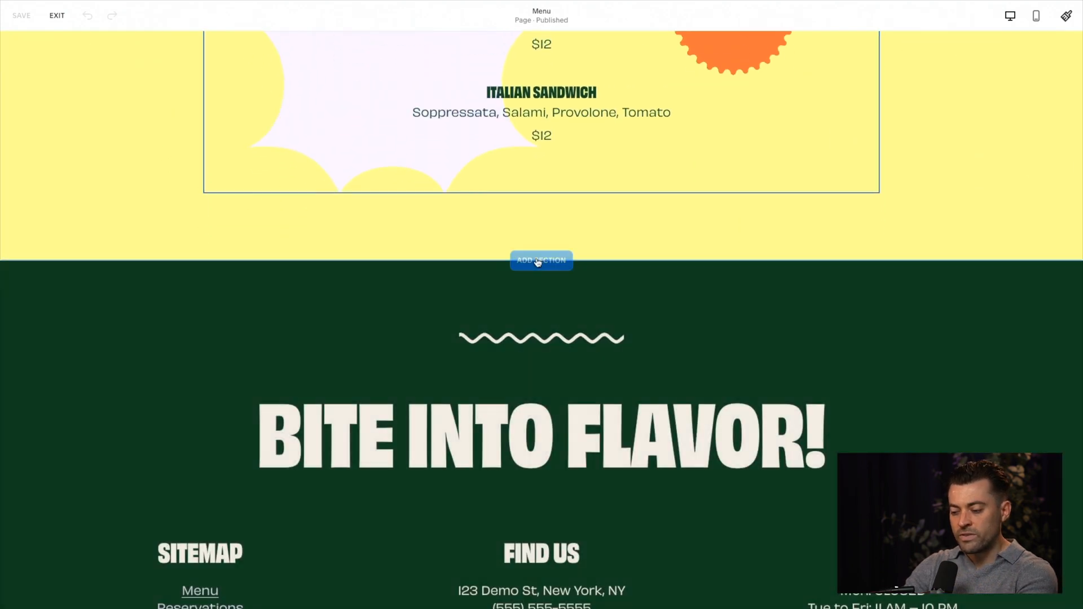
pyautogui.moveTo(942, 249); pyautogui.dragTo(942, 502)
pyautogui.scroll(-3, 950, 327)
pyautogui.moveTo(937, 338); pyautogui.dragTo(938, 478)
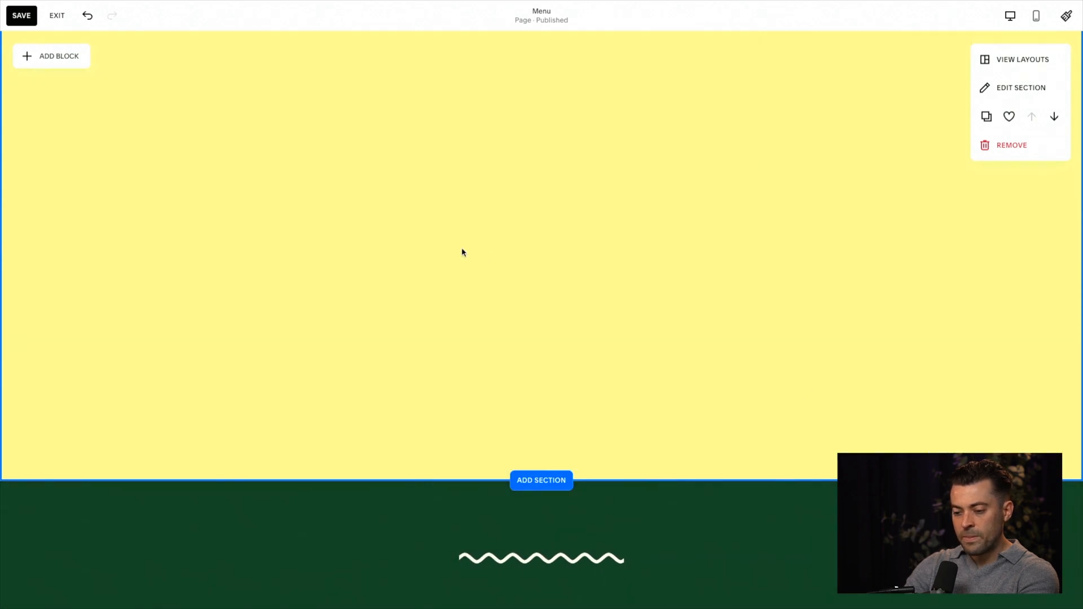
# Step: Add a Digital Product block to the new section and assign the Burger recipes pricing plan to it
pyautogui.click(65, 64)
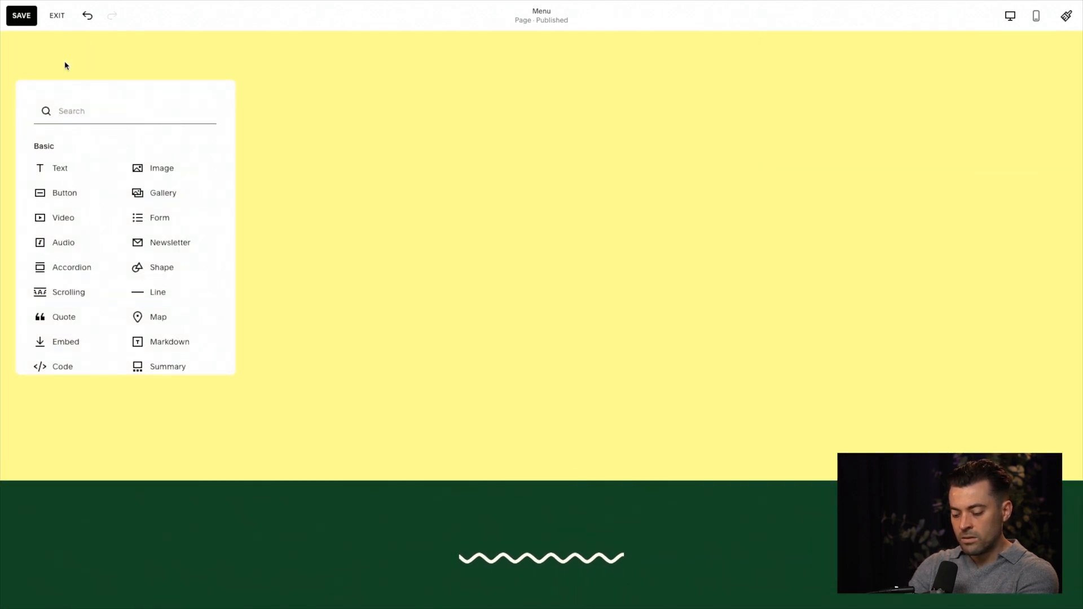
pyautogui.write('dig')
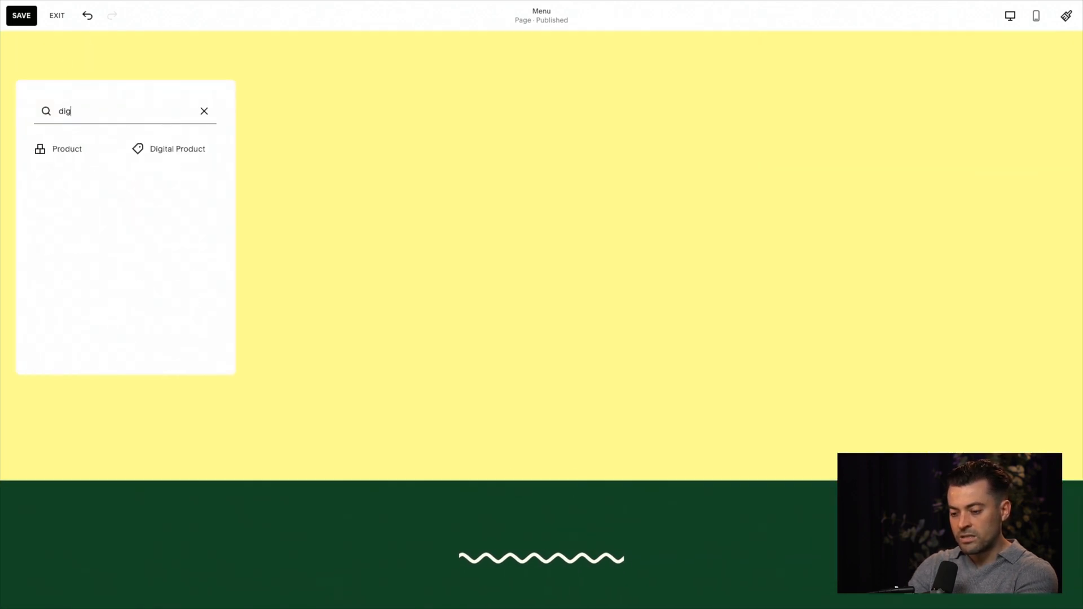
pyautogui.click(155, 147)
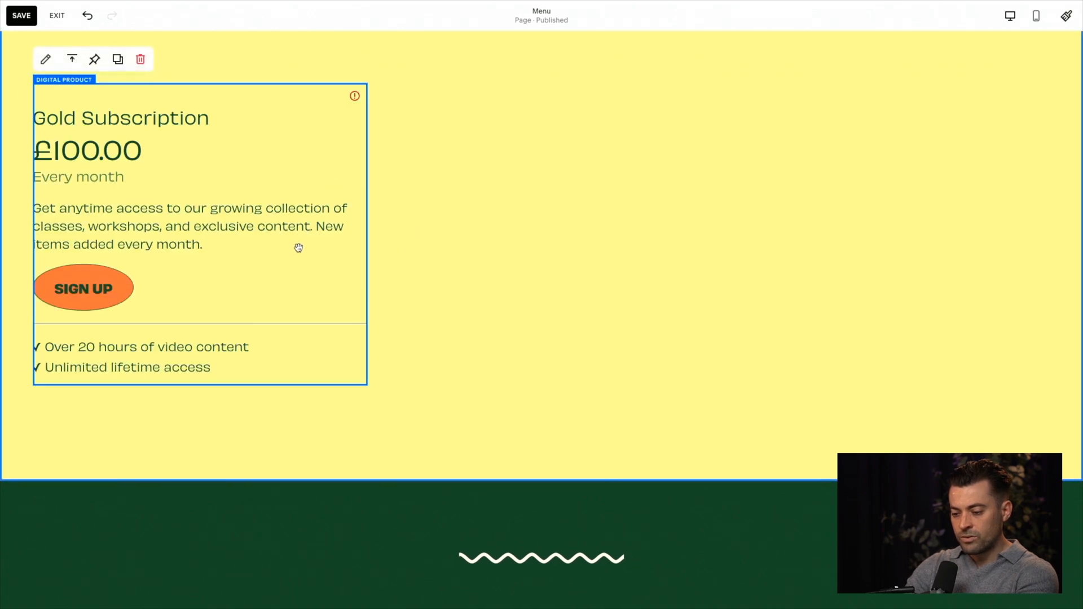
pyautogui.click(474, 149)
pyautogui.click(464, 171)
pyautogui.click(740, 316)
# Step: Move the Burger recipes digital product block to the horizontal centre of the section
pyautogui.click(298, 262)
pyautogui.moveTo(298, 263); pyautogui.dragTo(611, 278)
pyautogui.click(806, 273)
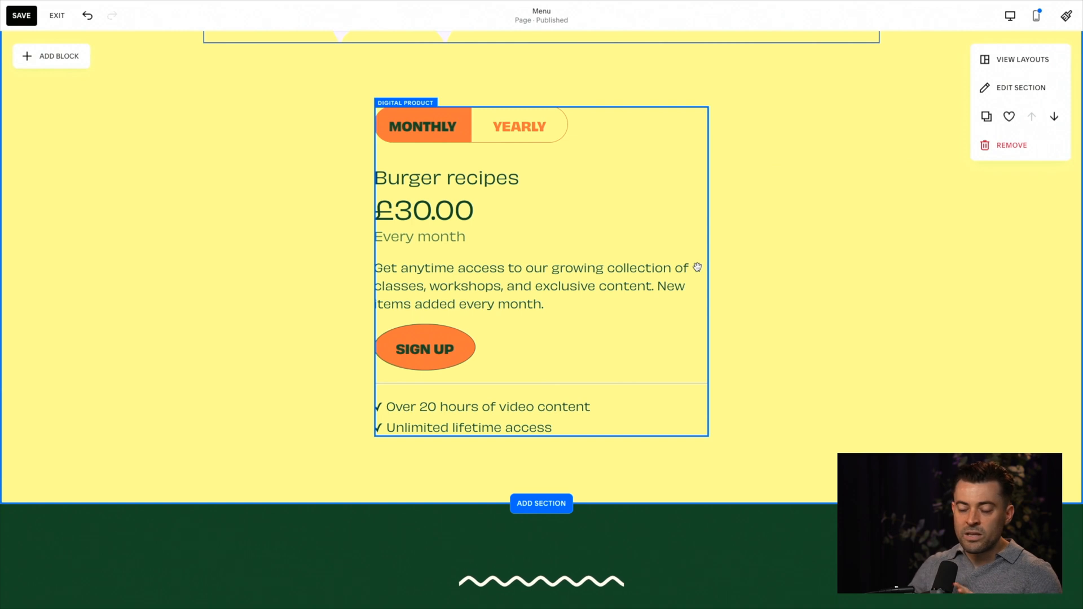
# Step: Set the digital product block's content alignment to centred
pyautogui.click(587, 254)
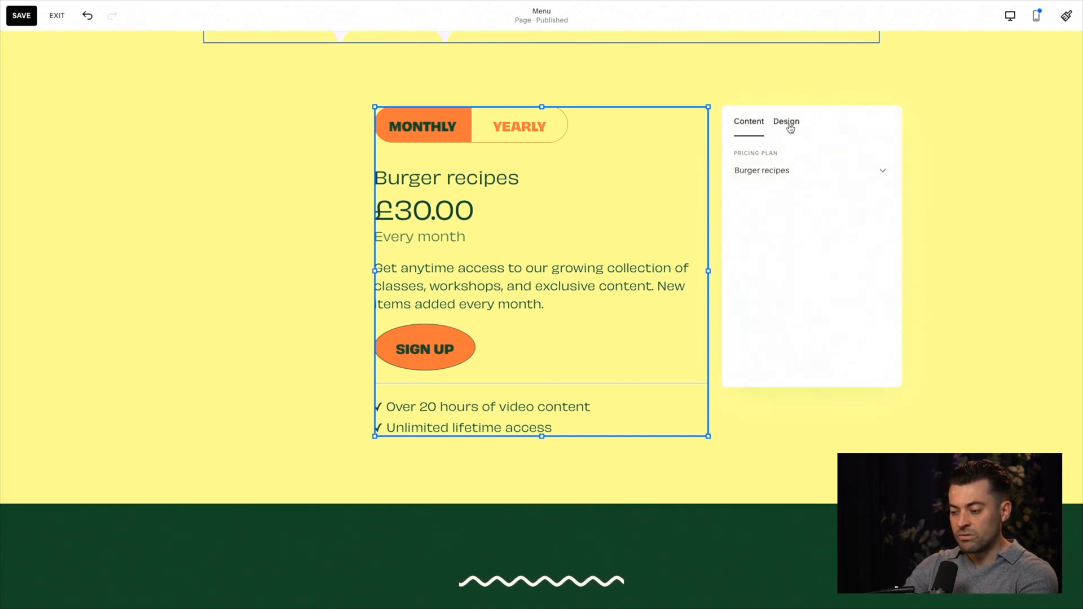
pyautogui.click(790, 125)
pyautogui.click(812, 170)
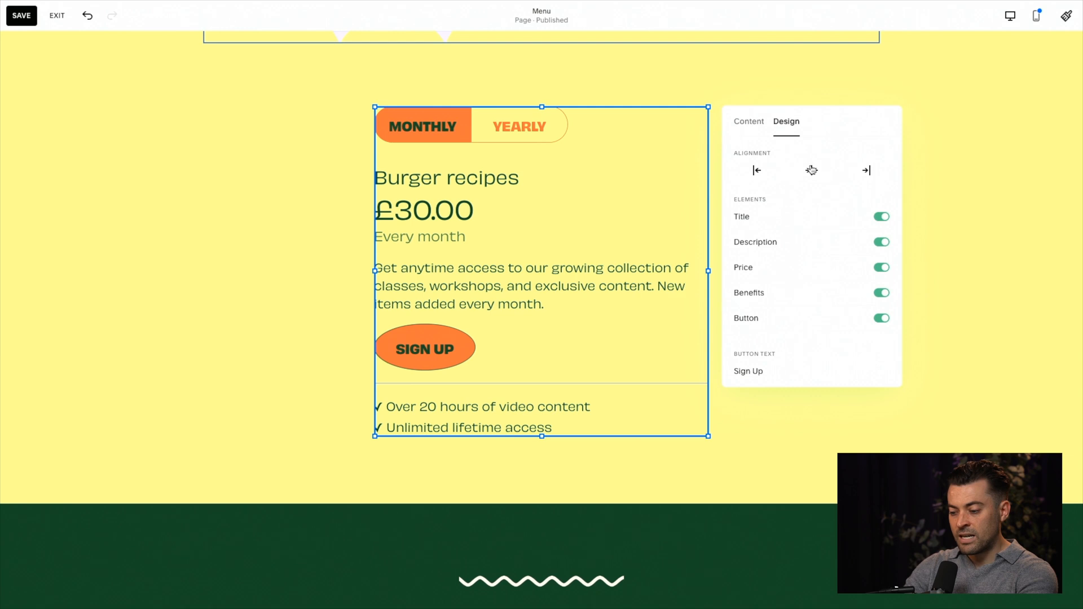
# Step: Try hiding the block's title and description elements, and switch both back on
pyautogui.click(882, 217)
pyautogui.click(882, 217)
pyautogui.click(882, 242)
pyautogui.click(882, 242)
pyautogui.scroll(-1, 824, 362)
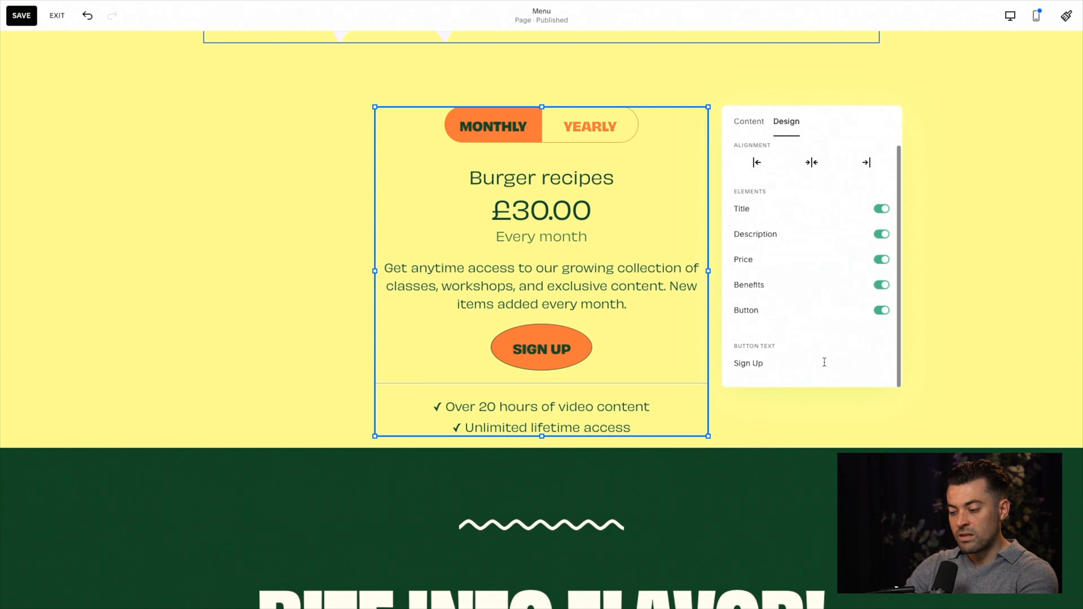
pyautogui.scroll(1, 801, 226)
# Step: Extend the section's height below the digital product block, save the Menu page and exit editing
pyautogui.click(758, 135)
pyautogui.click(943, 209)
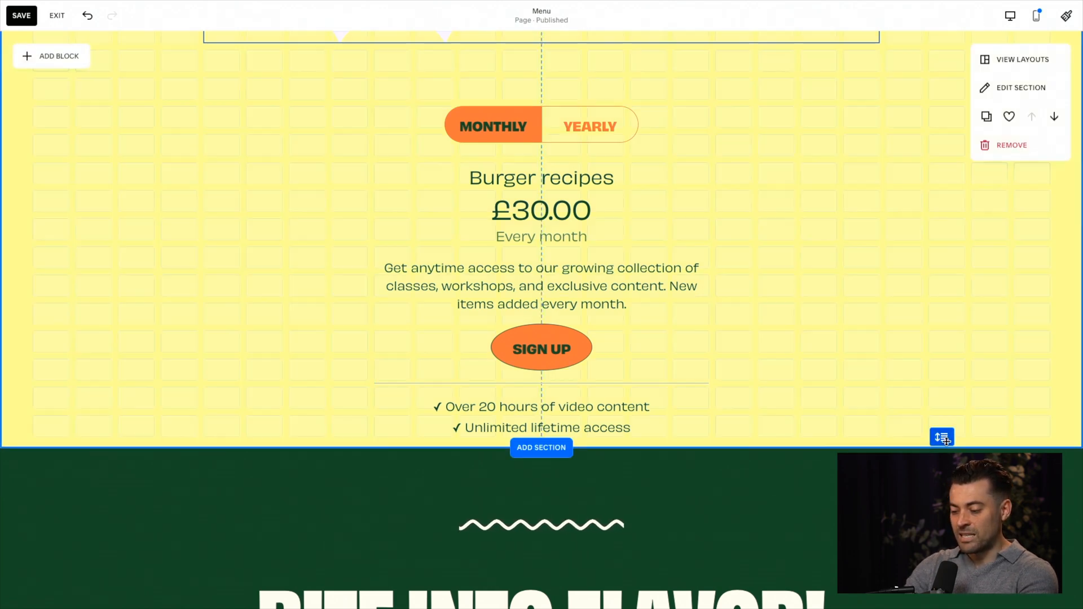
pyautogui.moveTo(947, 441); pyautogui.dragTo(945, 440)
pyautogui.click(23, 21)
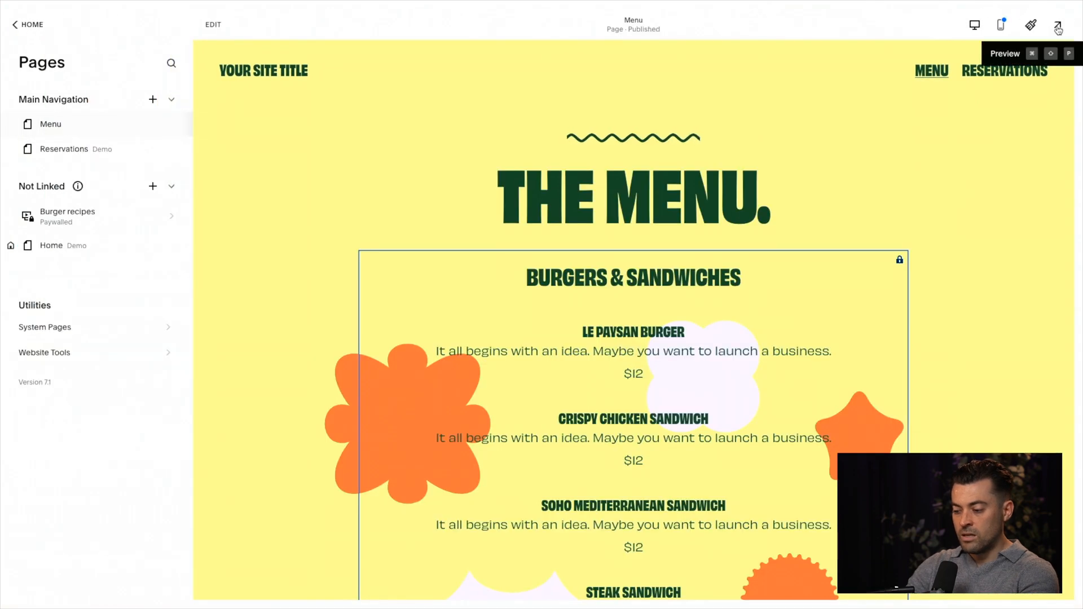
# Step: Preview the Menu page full screen to check the Burger recipes subscription block, and exit the preview
pyautogui.click(1058, 30)
pyautogui.scroll(-15, 897, 174)
pyautogui.scroll(3, 897, 174)
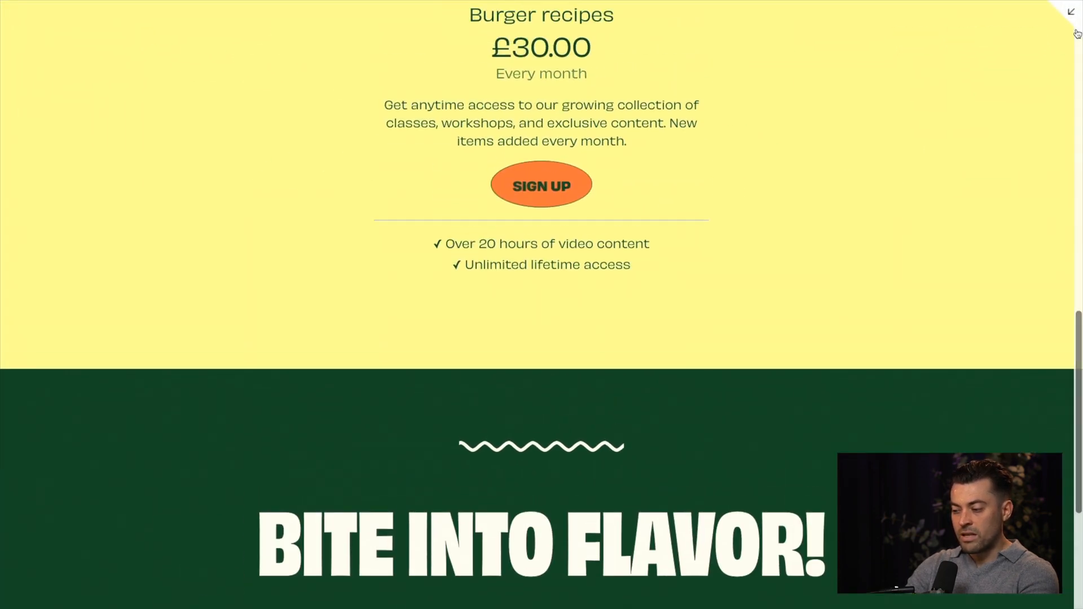
pyautogui.click(1076, 33)
# Step: Preview the Burger recipes page full screen, inspect the page of its first video about embedding Cal.com, and exit the preview
pyautogui.click(91, 212)
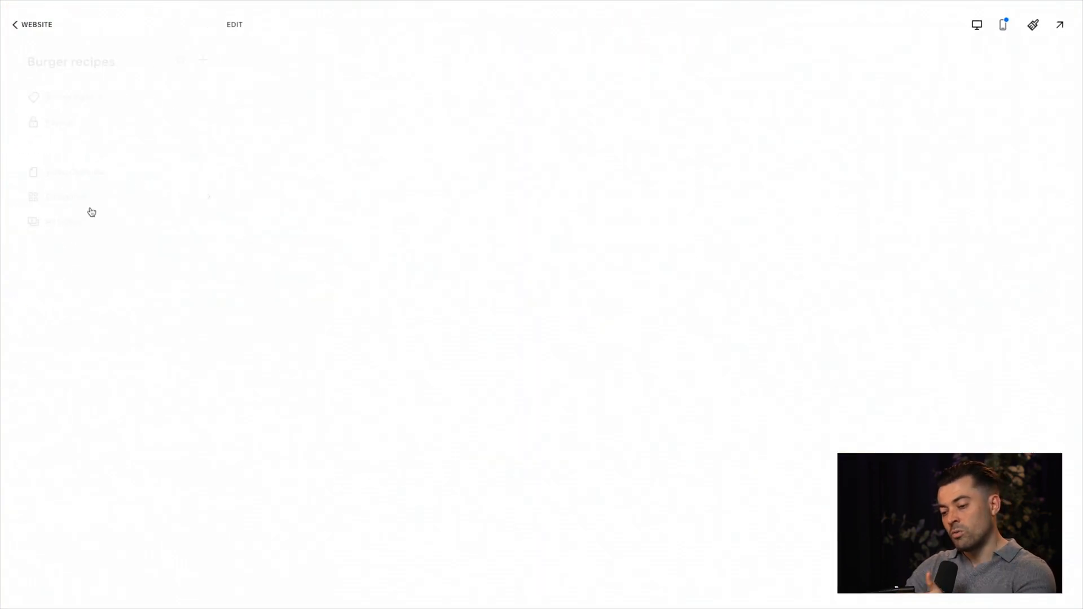
pyautogui.click(1058, 25)
pyautogui.scroll(-5, 372, 273)
pyautogui.click(372, 273)
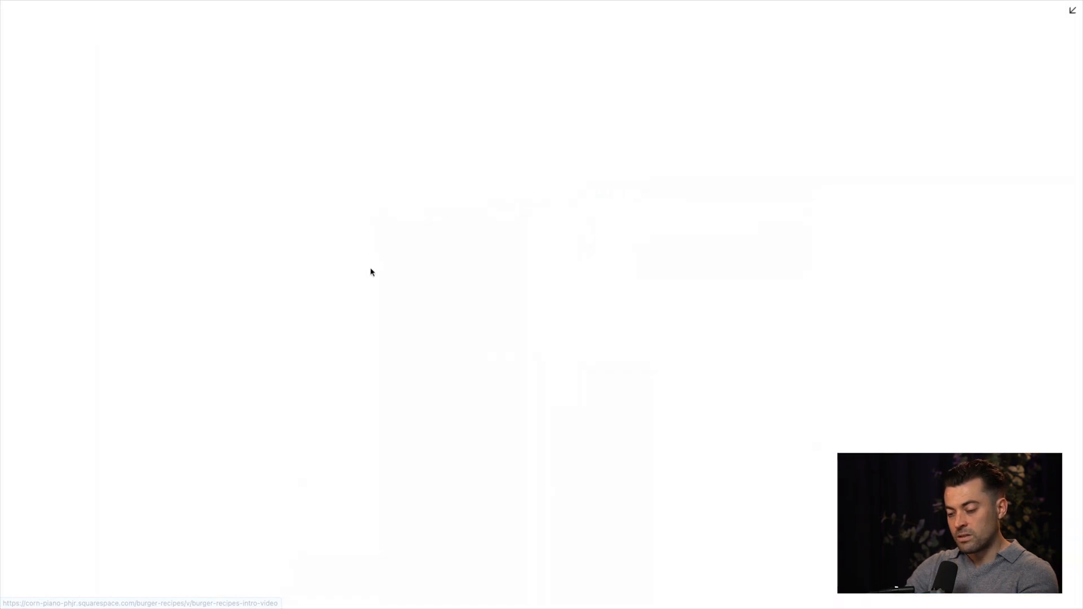
pyautogui.scroll(-1, 613, 400)
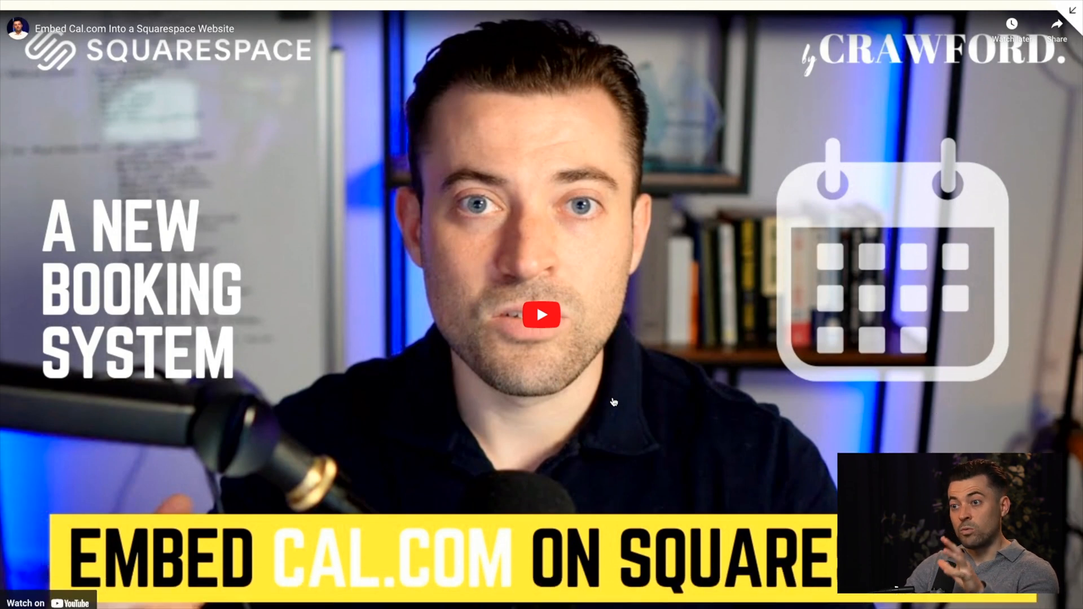
pyautogui.scroll(-10, 628, 427)
pyautogui.scroll(12, 629, 427)
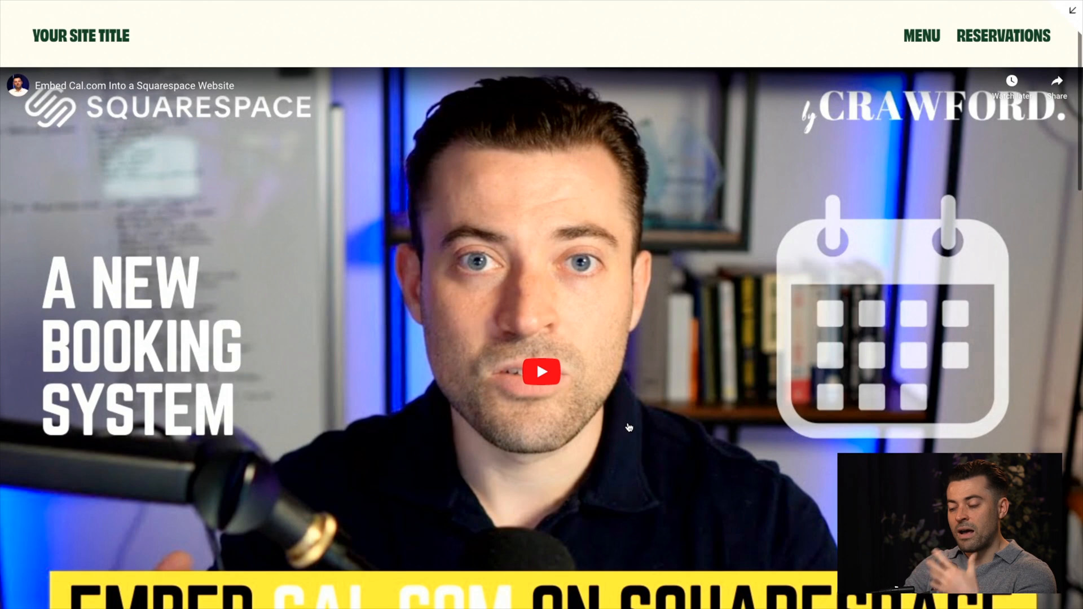
pyautogui.click(1074, 13)
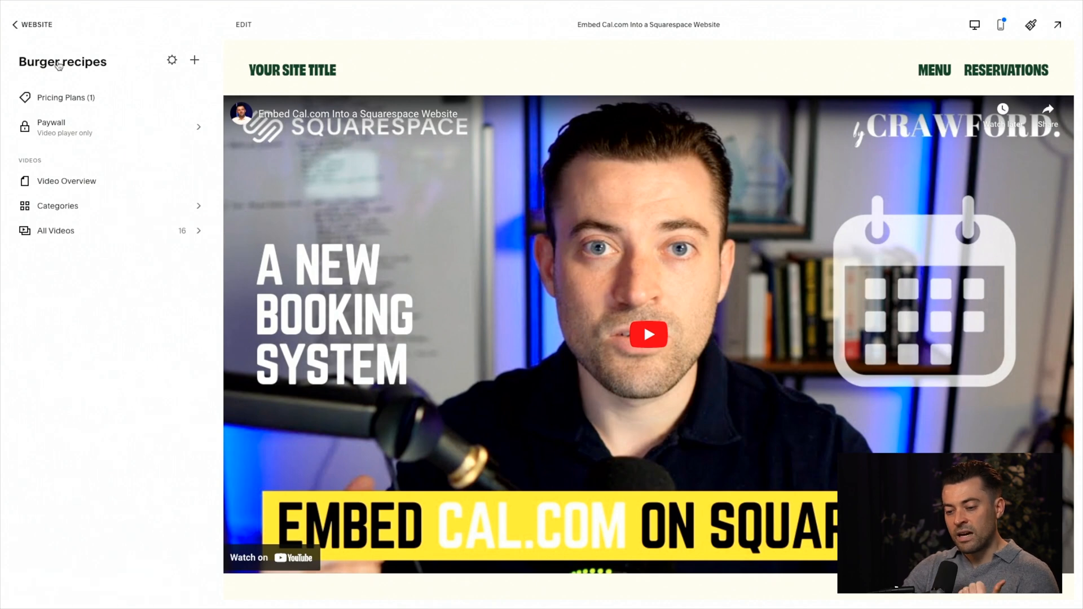
# Step: Look through the collection's All Videos list and return to the Video Overview page
pyautogui.click(73, 231)
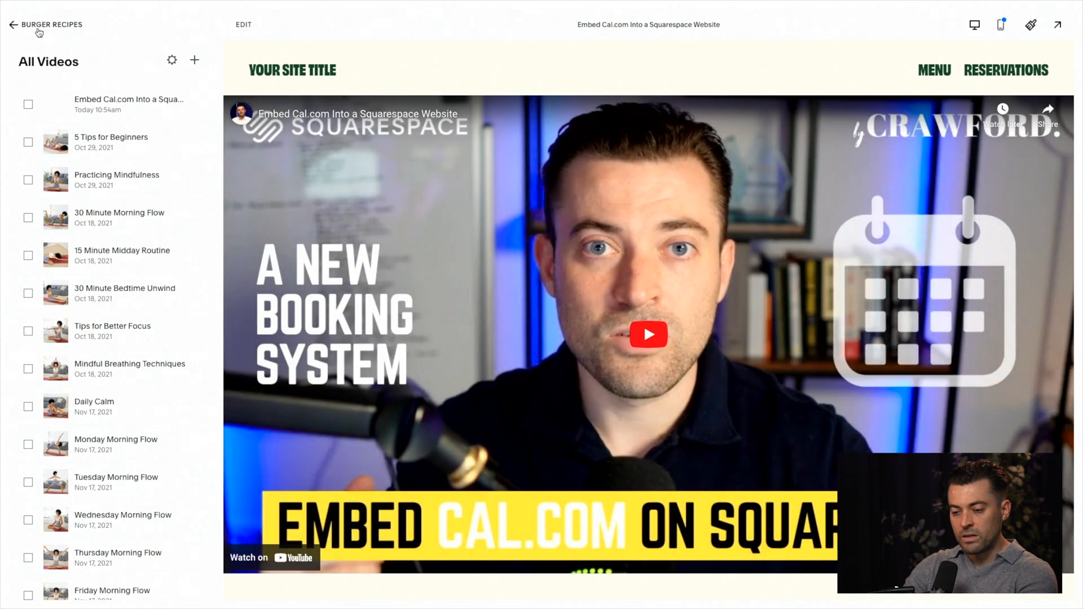
pyautogui.click(38, 28)
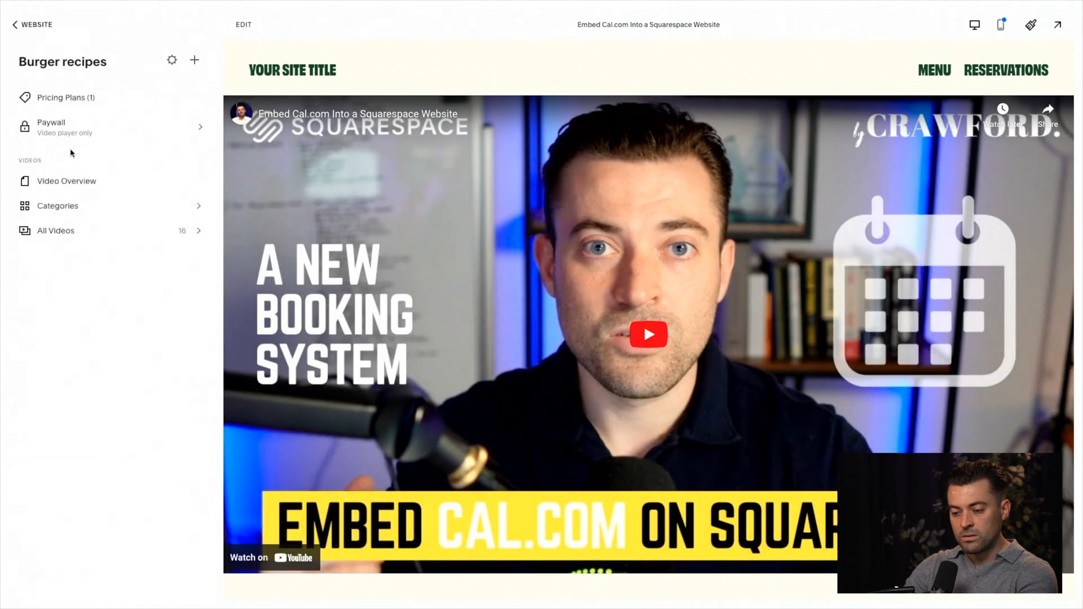
pyautogui.click(64, 232)
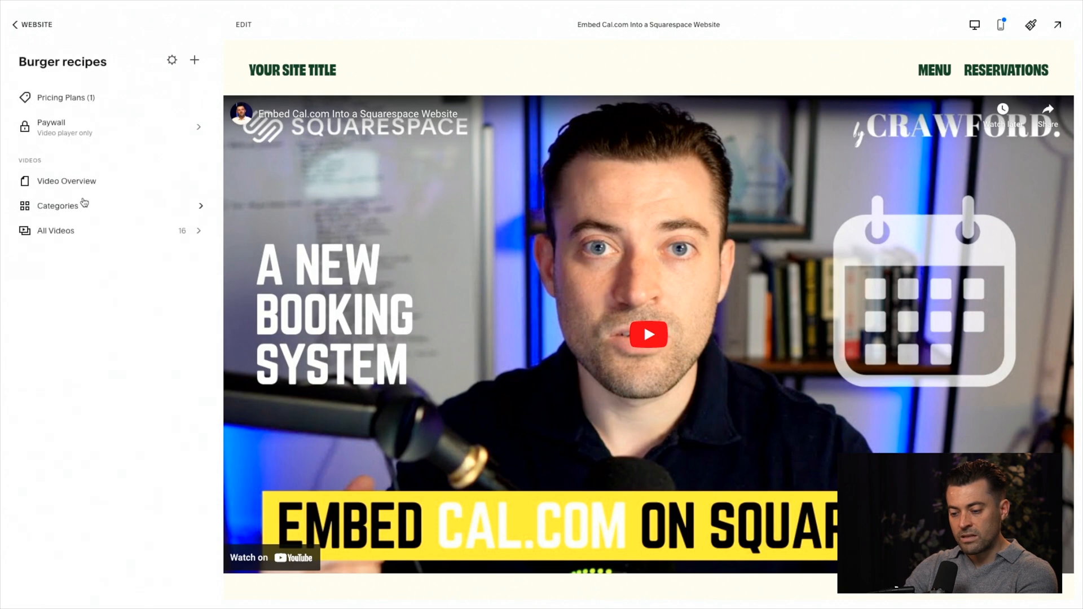
pyautogui.click(94, 180)
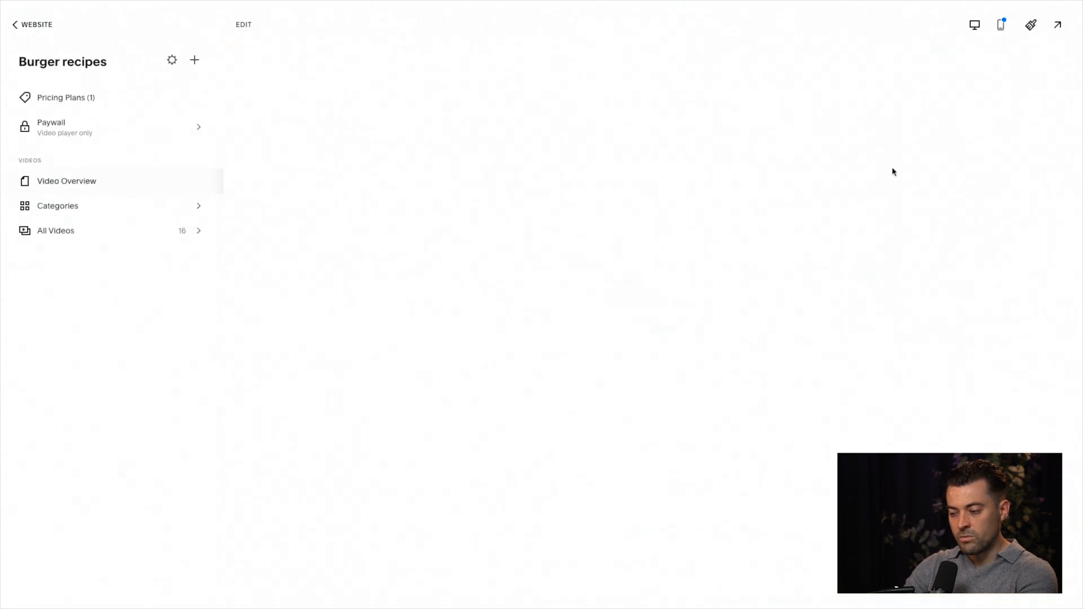
# Step: Preview the Video Overview page full screen and review its banner and video grid
pyautogui.click(1057, 26)
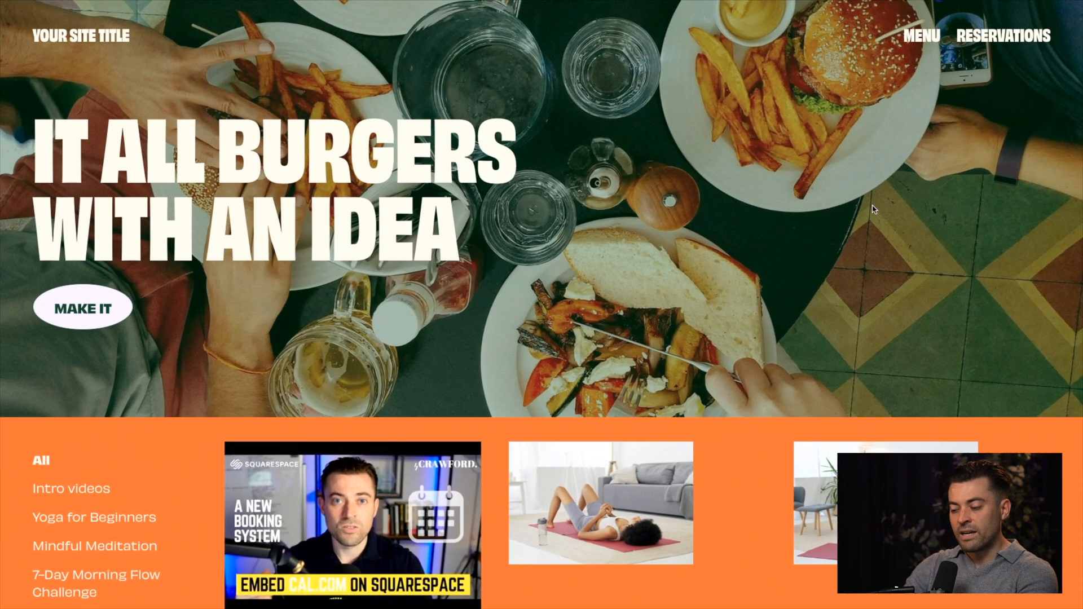
pyautogui.scroll(-4, 684, 338)
pyautogui.scroll(3, 683, 339)
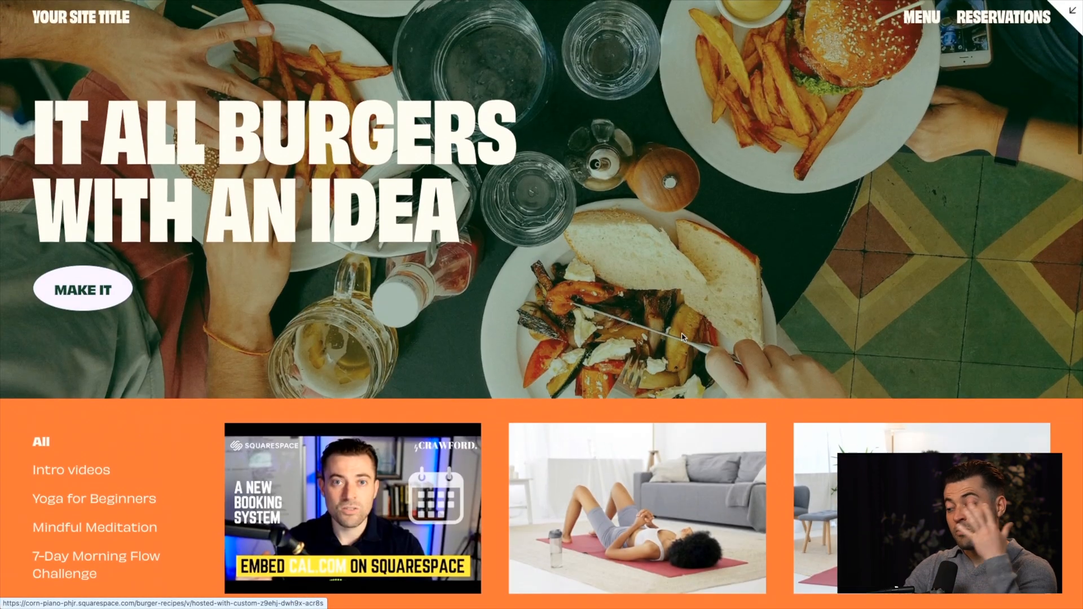